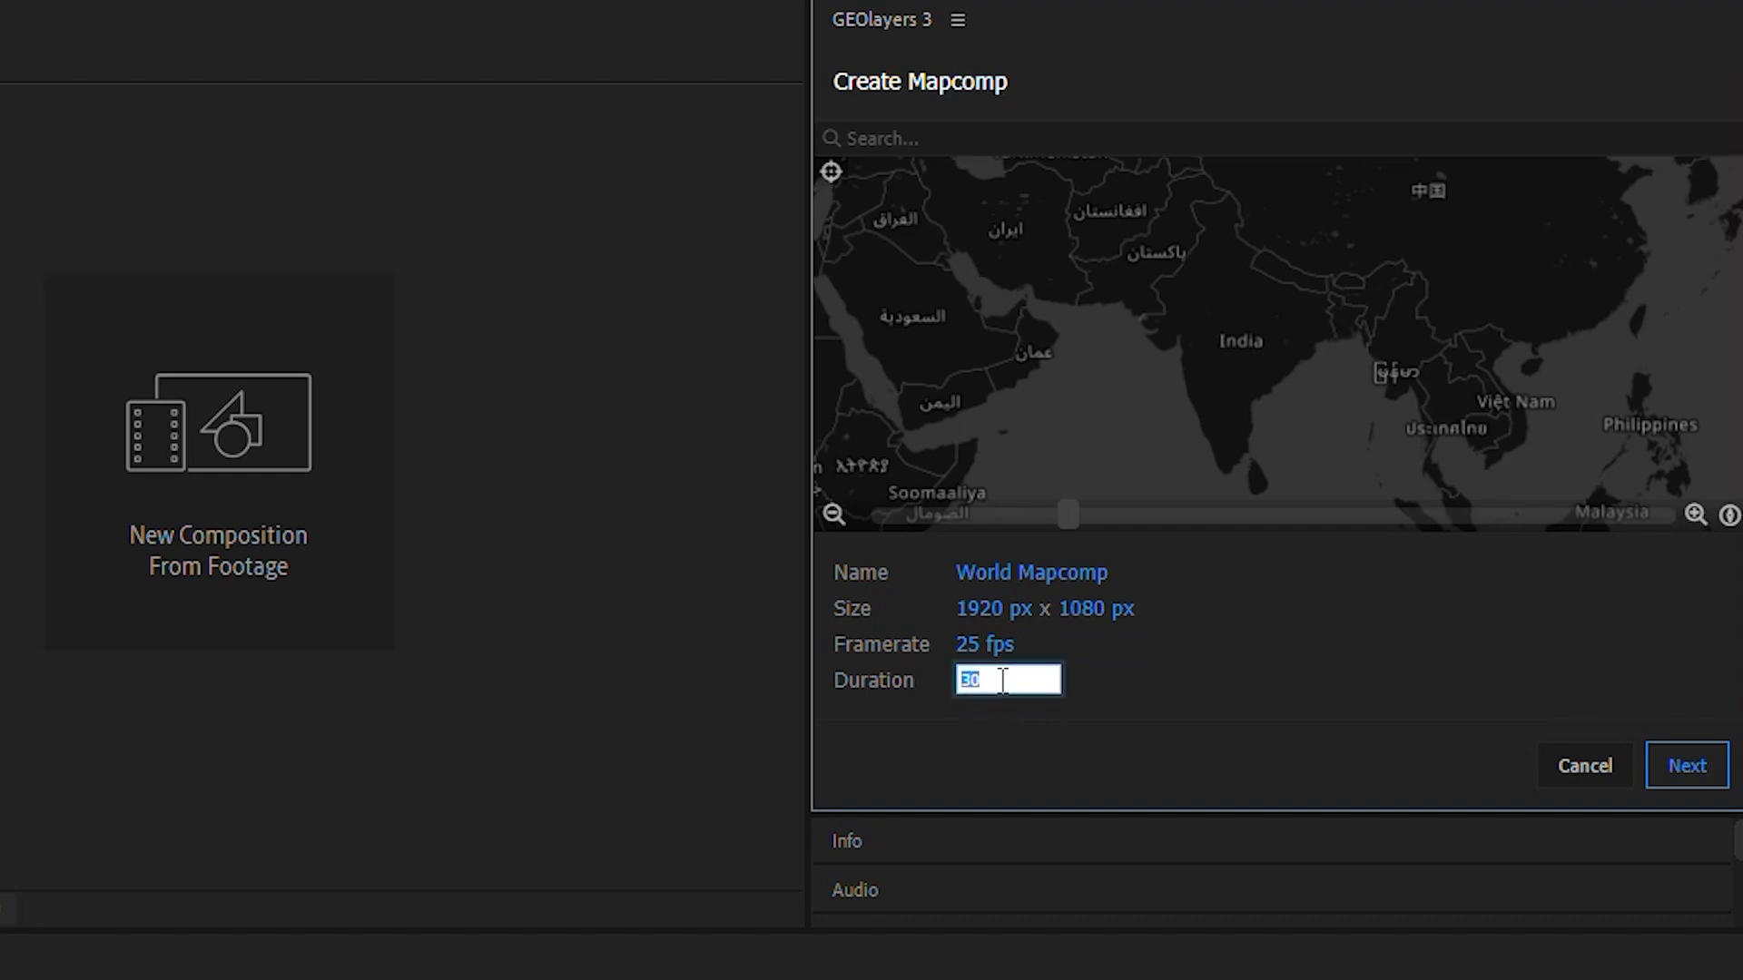
Create the World Mapcomp with a 10-second duration on satellite imagery around India, and finalize it.
{"action": "type", "text": "10"}
{"action": "key", "text": "Return"}
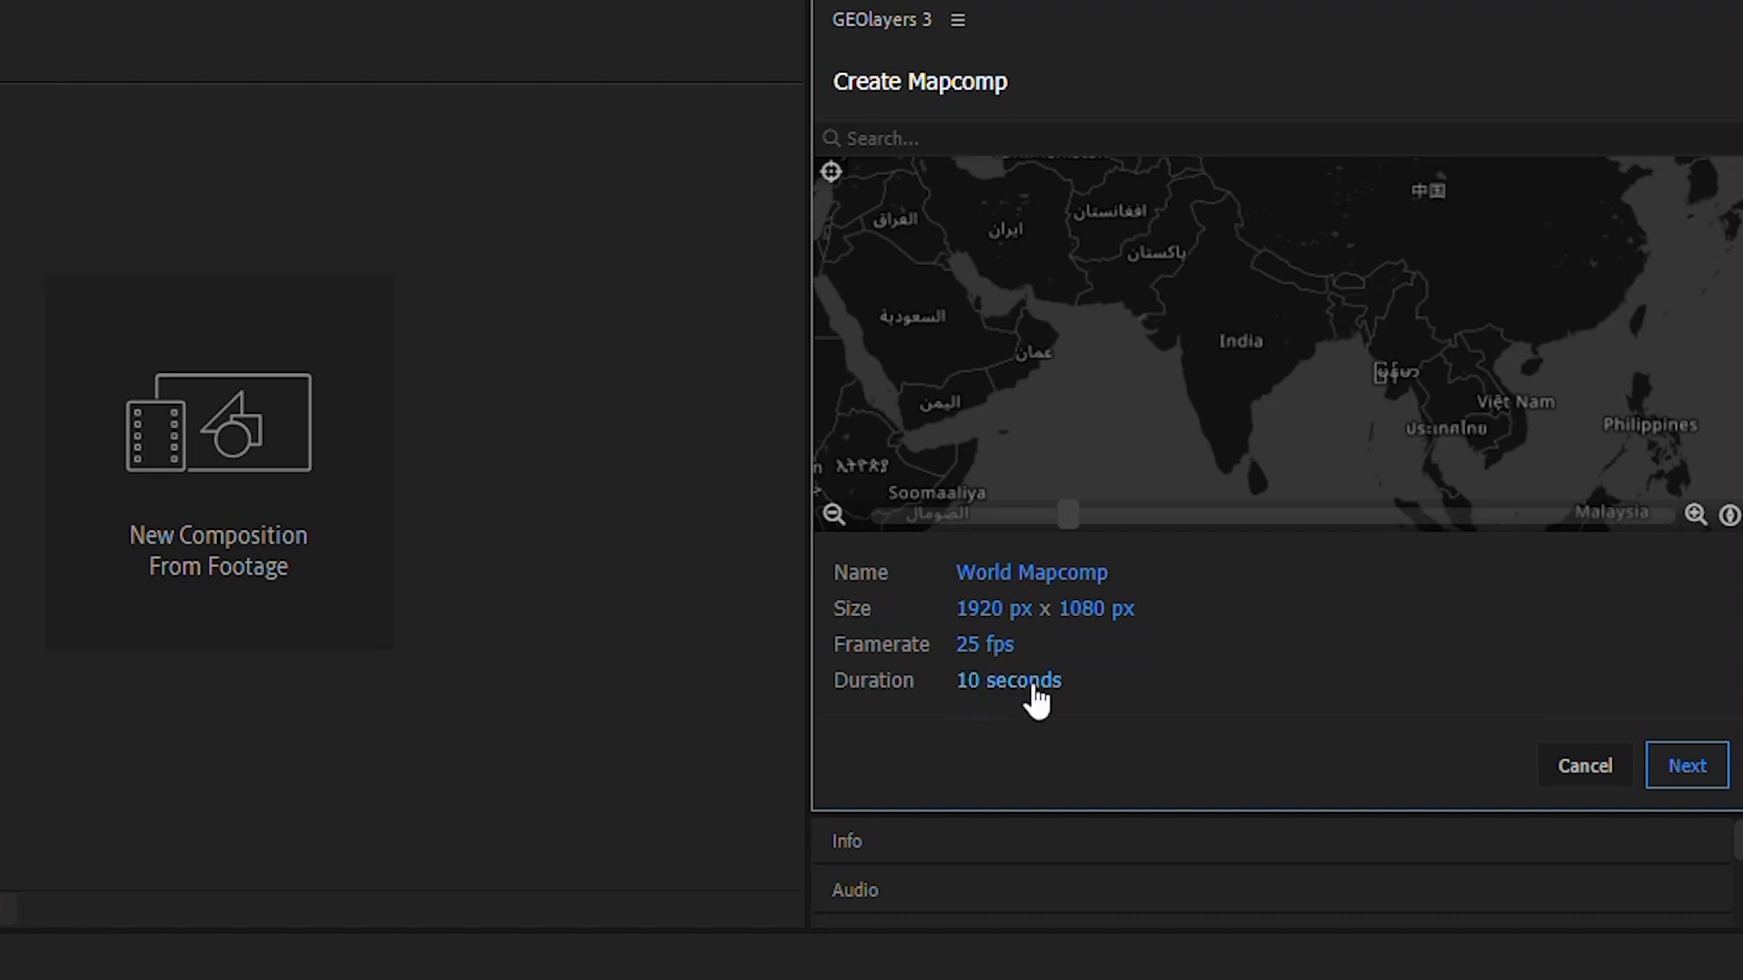
{"action": "left_click", "coordinate": [1710, 776]}
{"action": "scroll", "coordinate": [1284, 334], "scroll_direction": "up", "scroll_amount": 4}
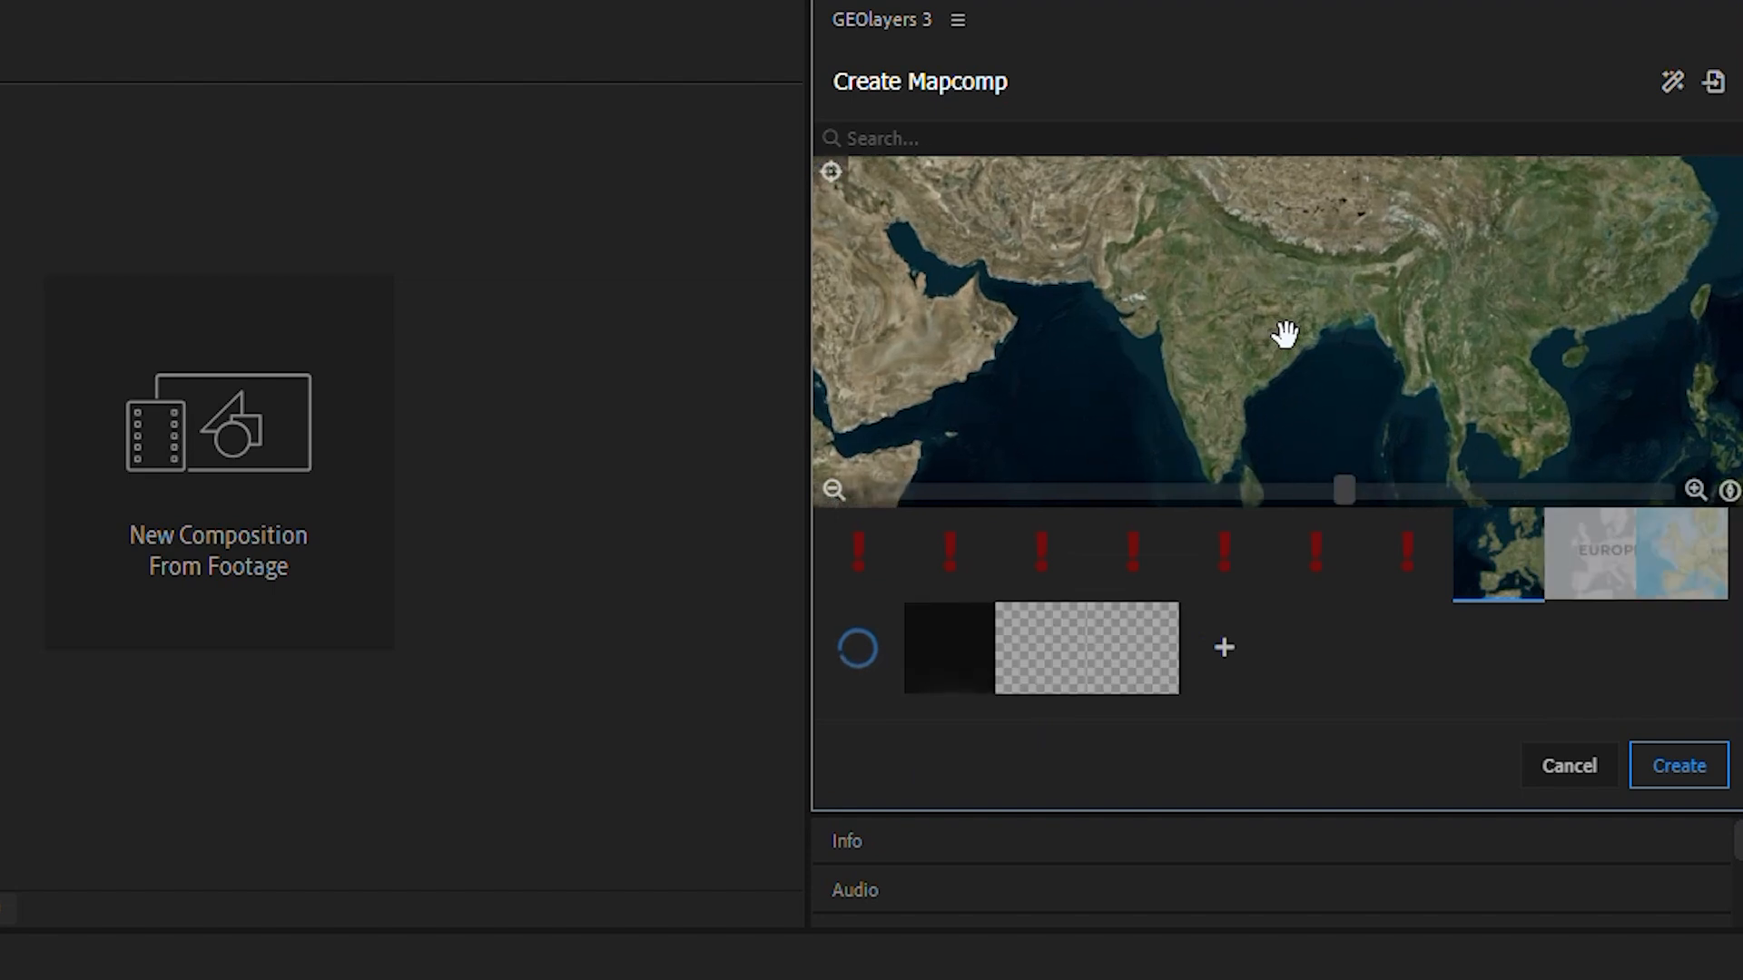
{"action": "scroll", "coordinate": [1285, 334], "scroll_direction": "down", "scroll_amount": 1}
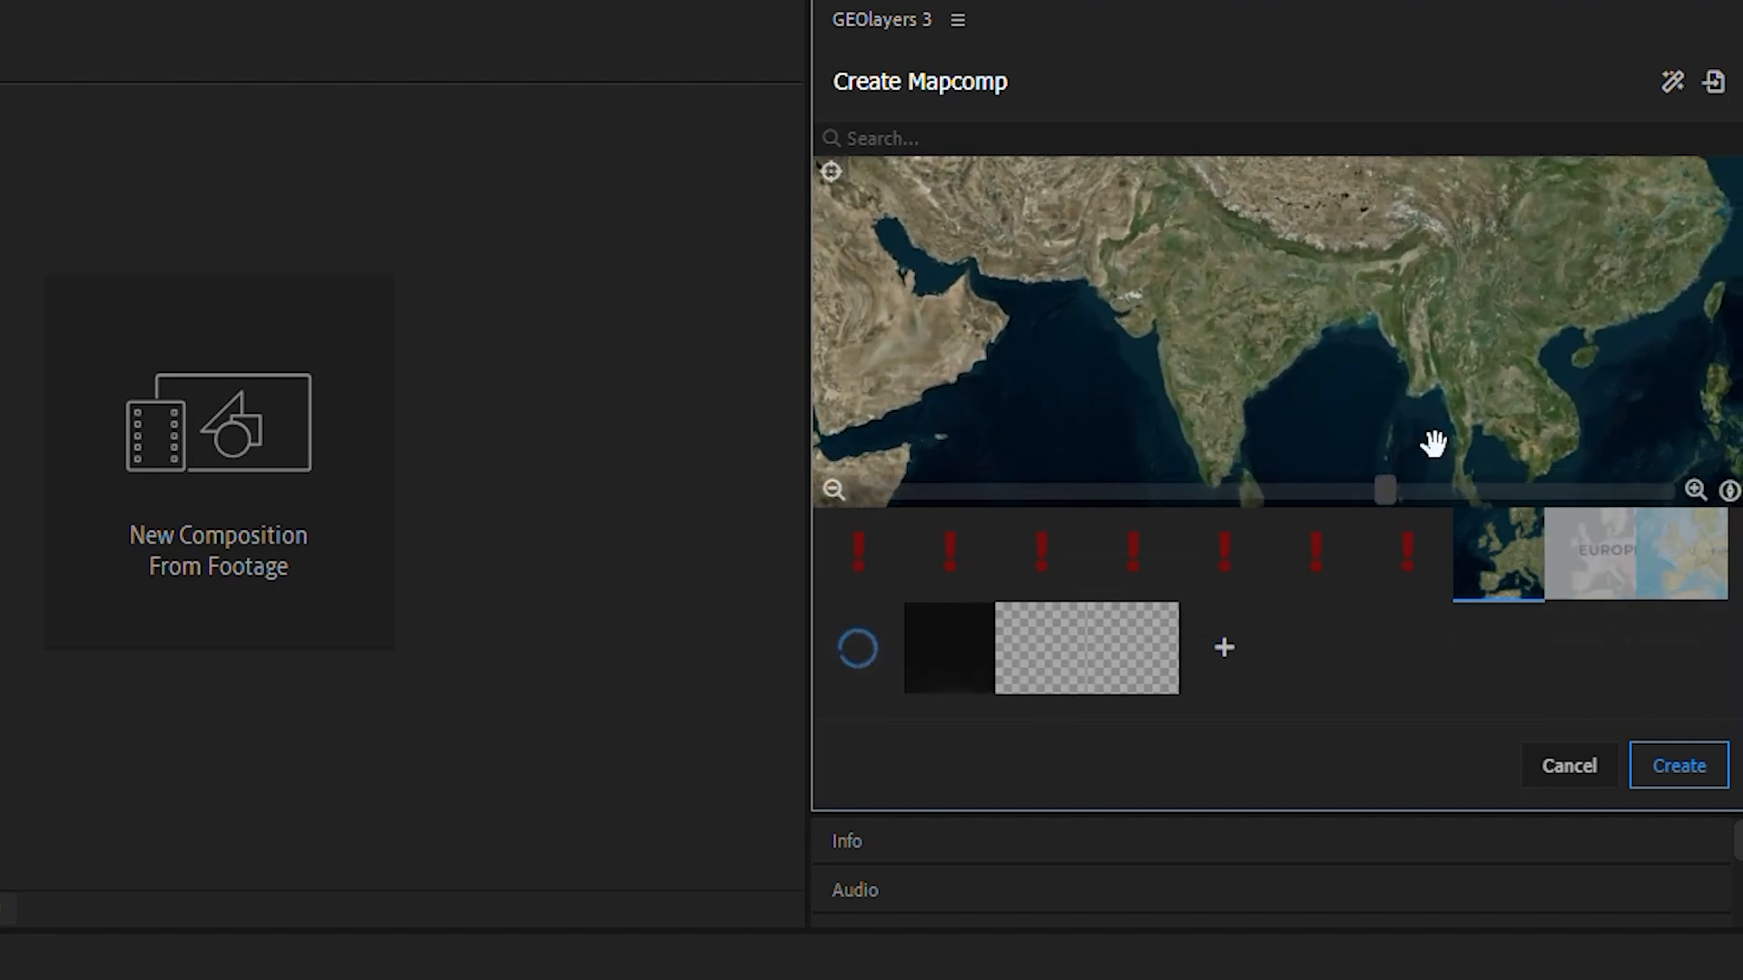
{"action": "scroll", "coordinate": [1232, 313], "scroll_direction": "down", "scroll_amount": 1}
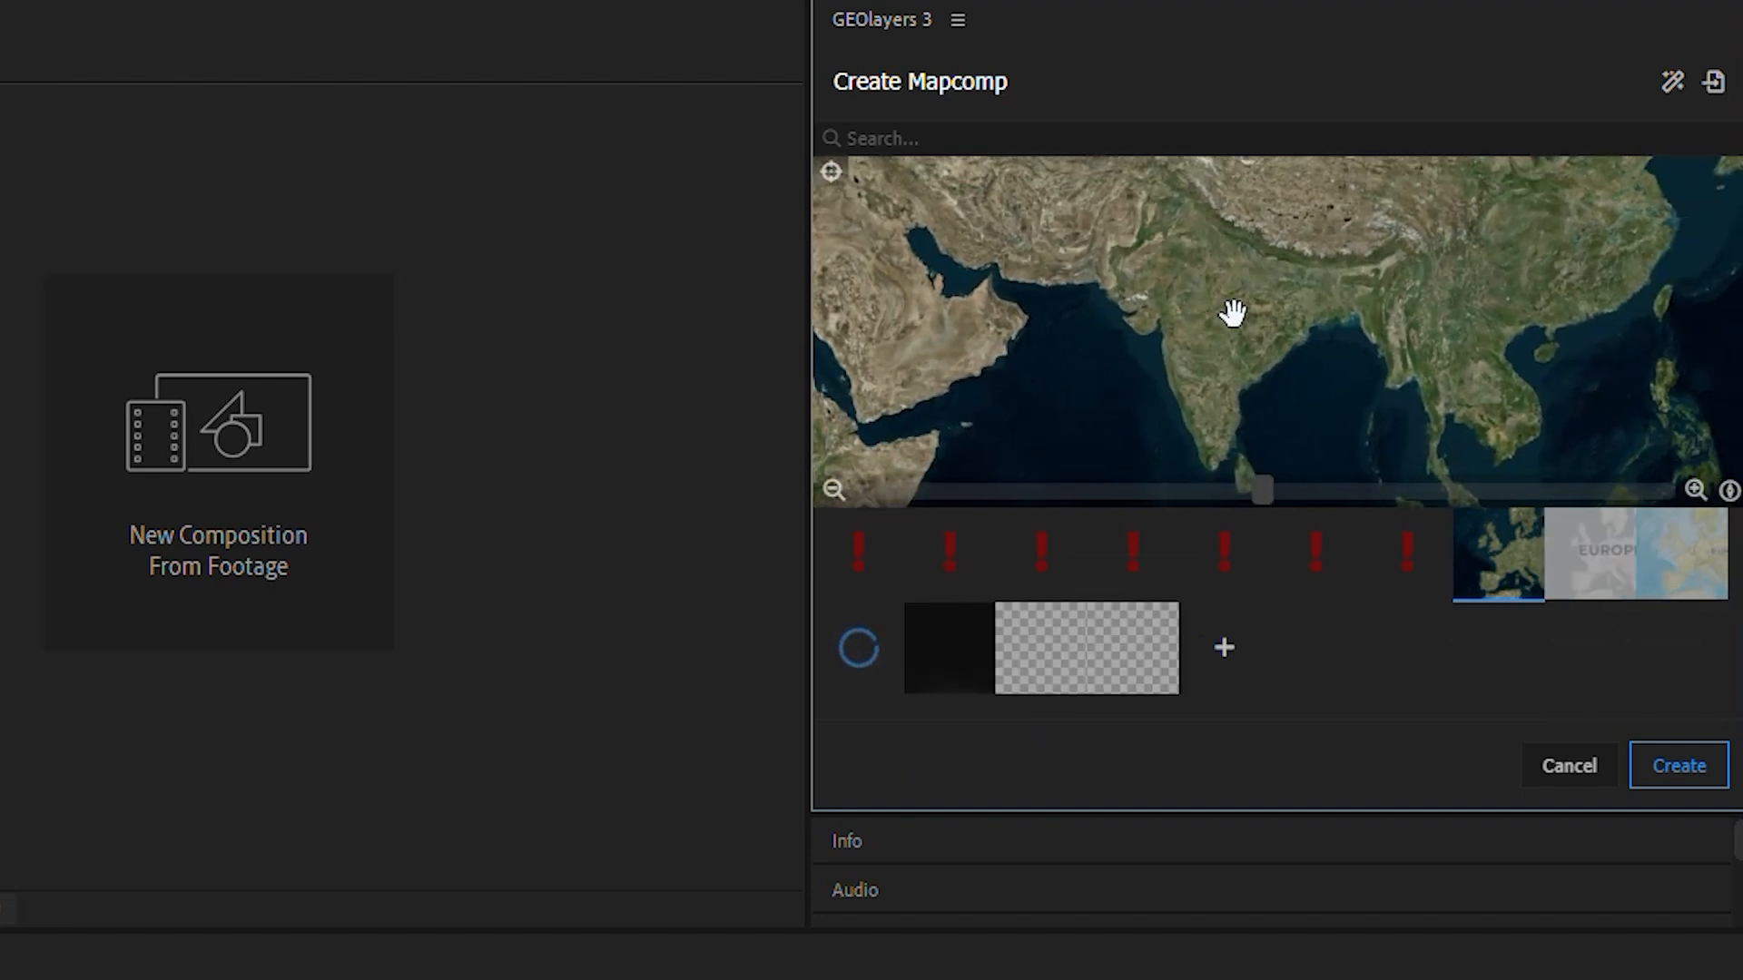
{"action": "left_click", "coordinate": [1671, 777]}
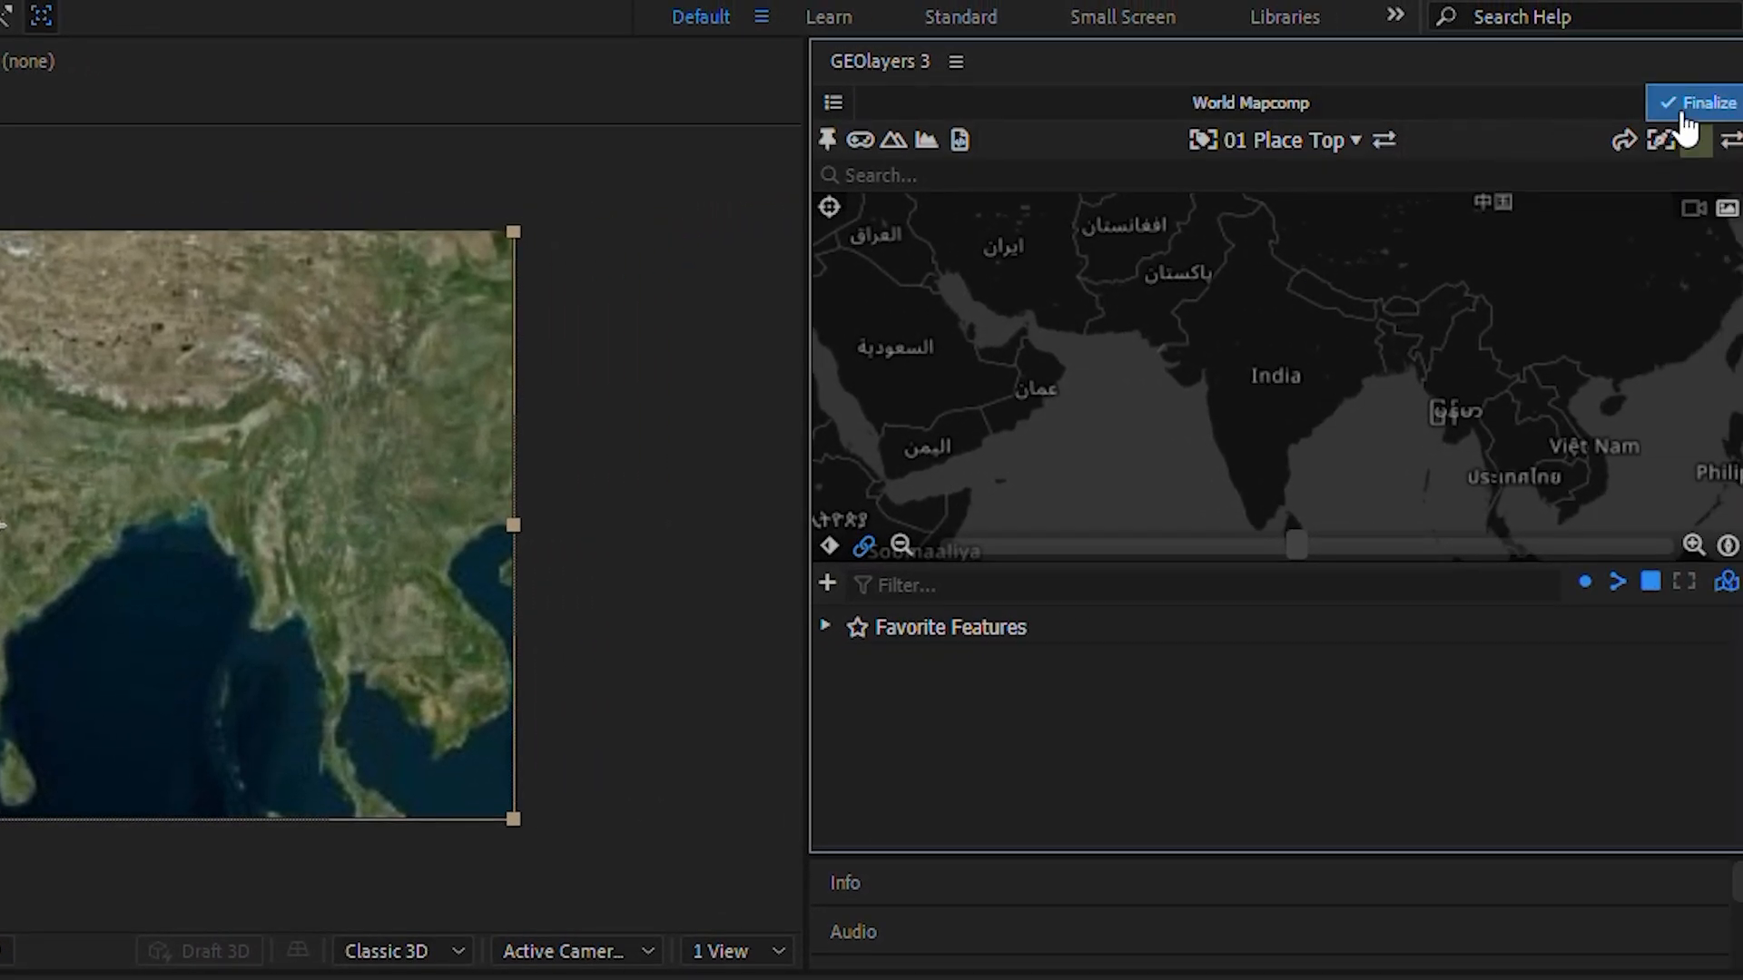
{"action": "left_click", "coordinate": [1689, 110]}
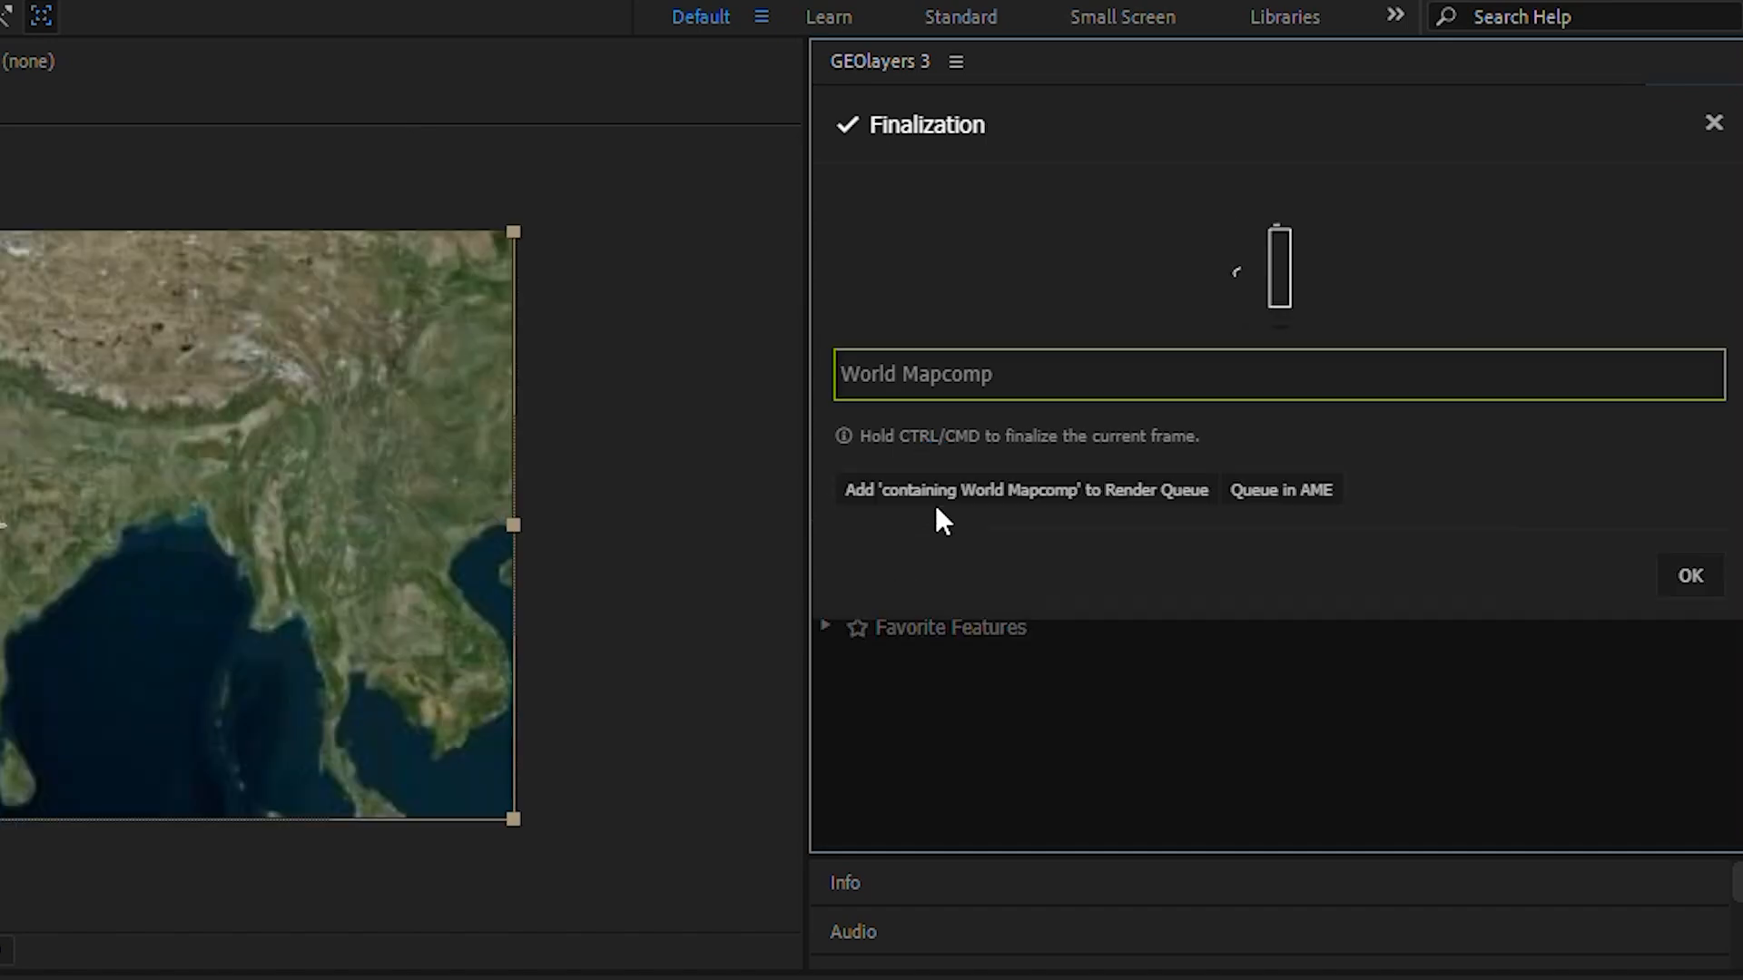
{"action": "left_click", "coordinate": [1692, 577]}
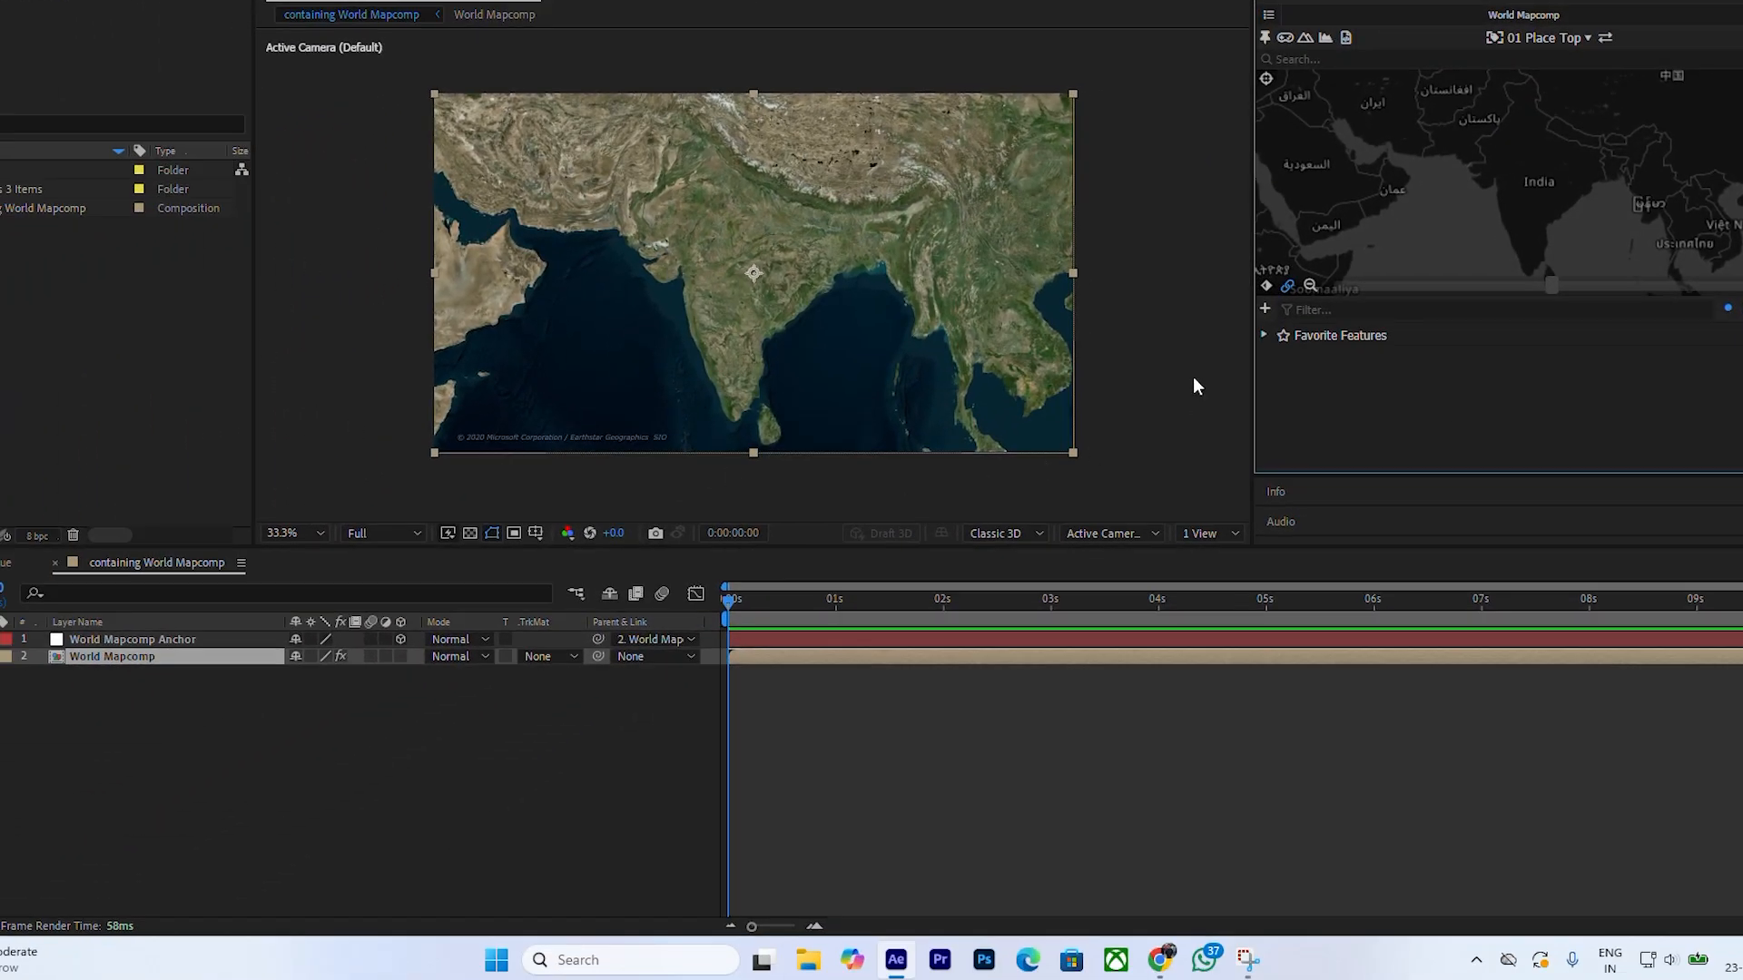
Switch to Chrome, find the Google My Maps site by searching for "google my maps", and create a new map there.
{"action": "left_click", "coordinate": [1158, 958]}
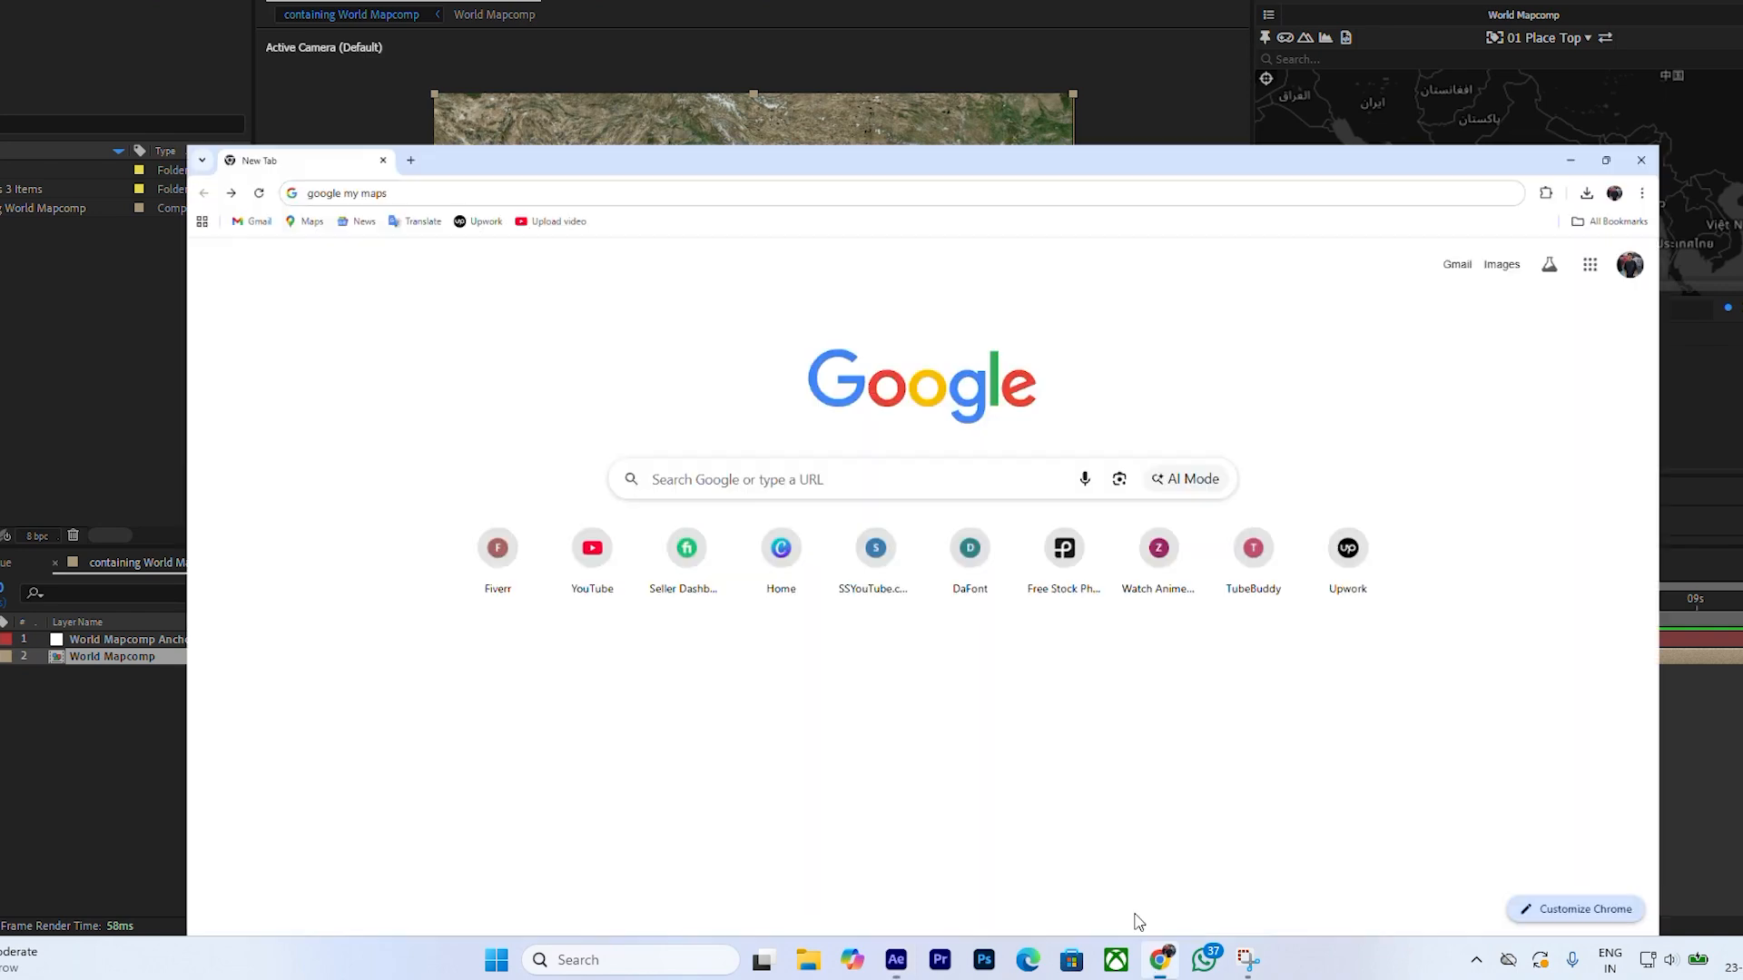
{"action": "type", "text": "google my maps"}
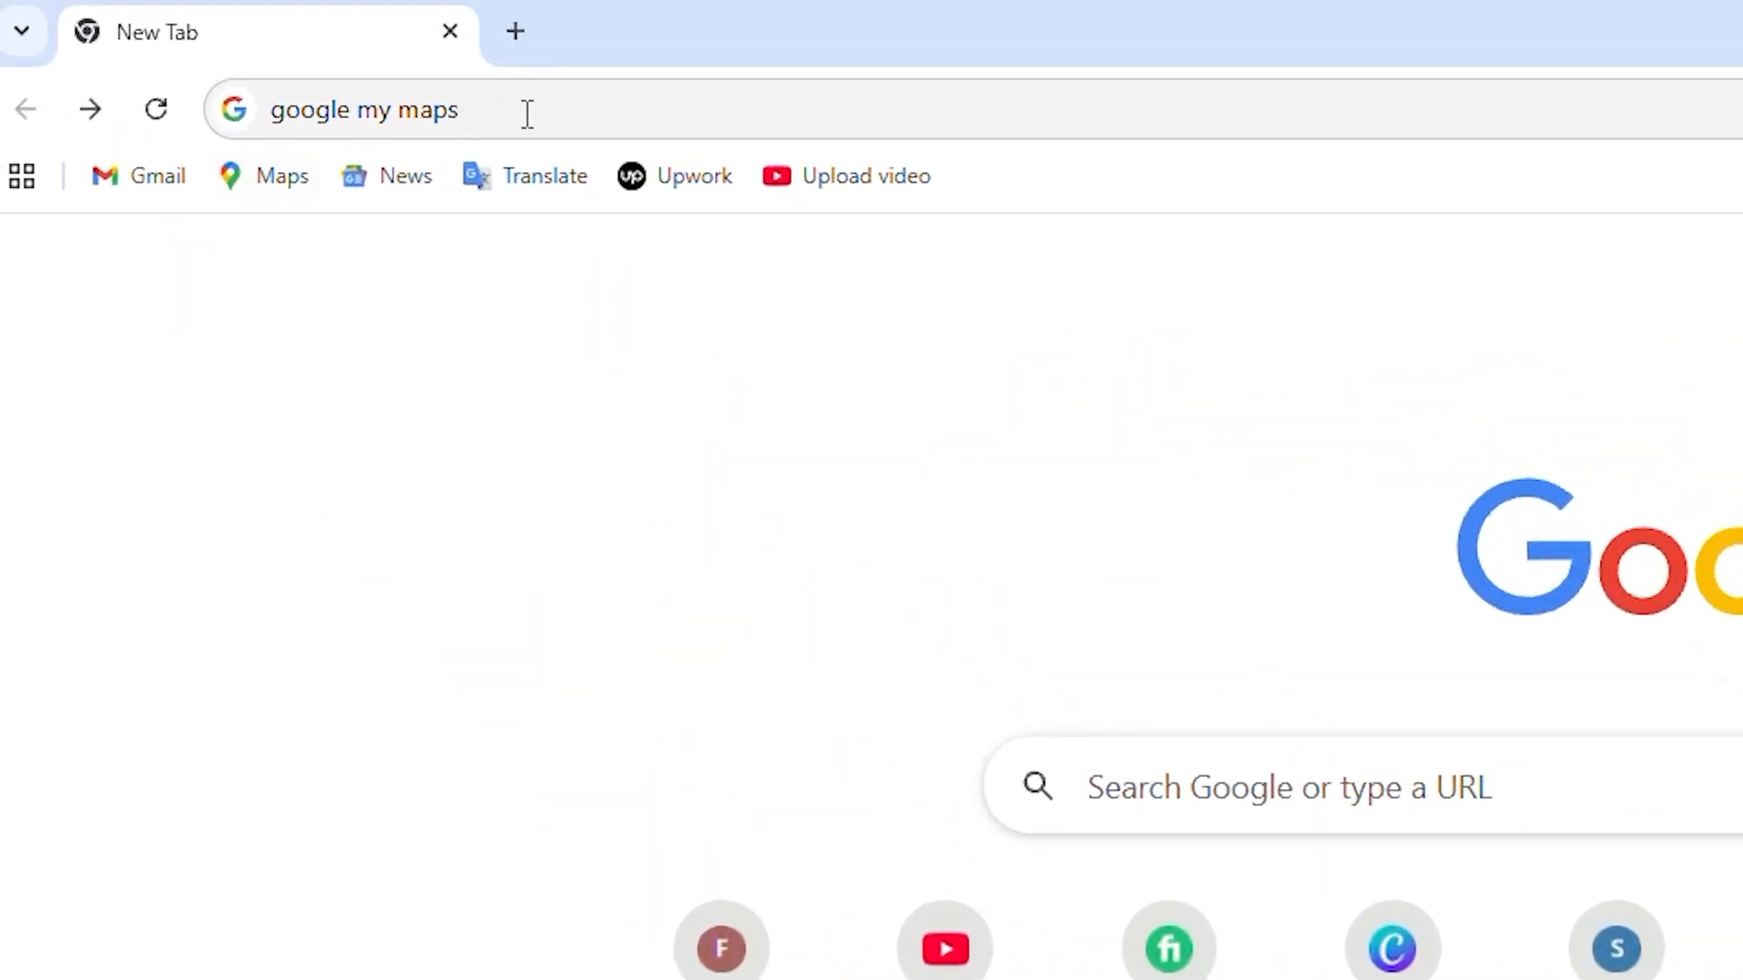
{"action": "left_click", "coordinate": [527, 113]}
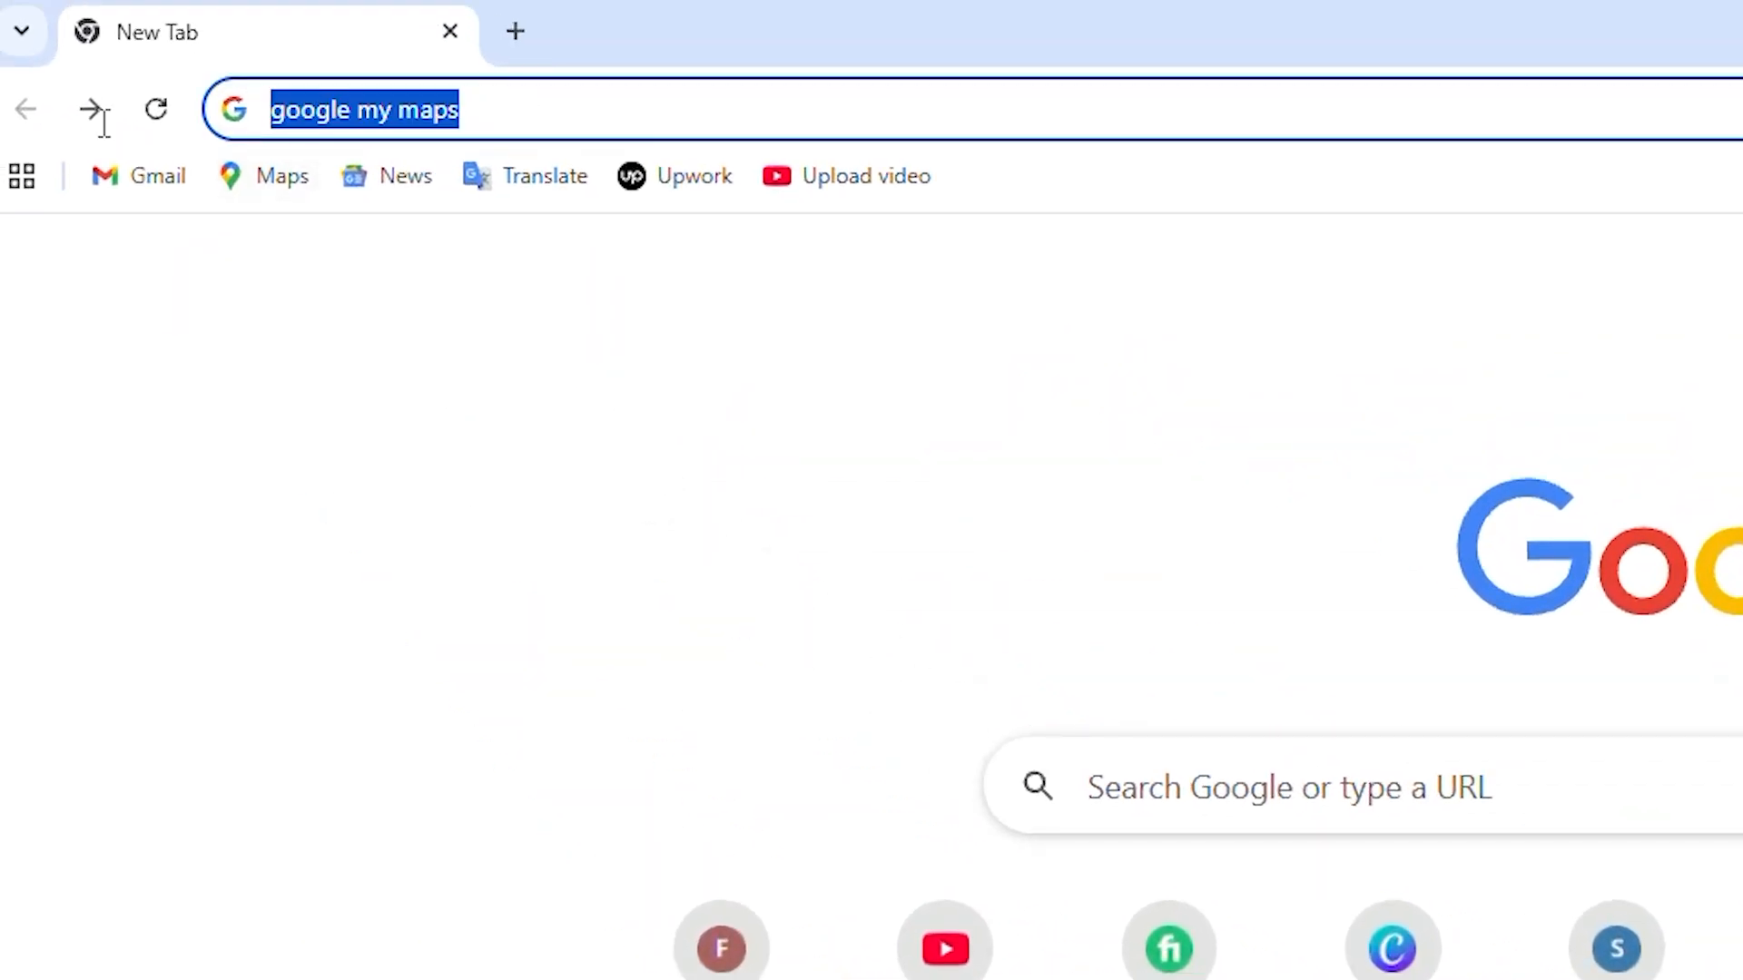
{"action": "left_click", "coordinate": [563, 113]}
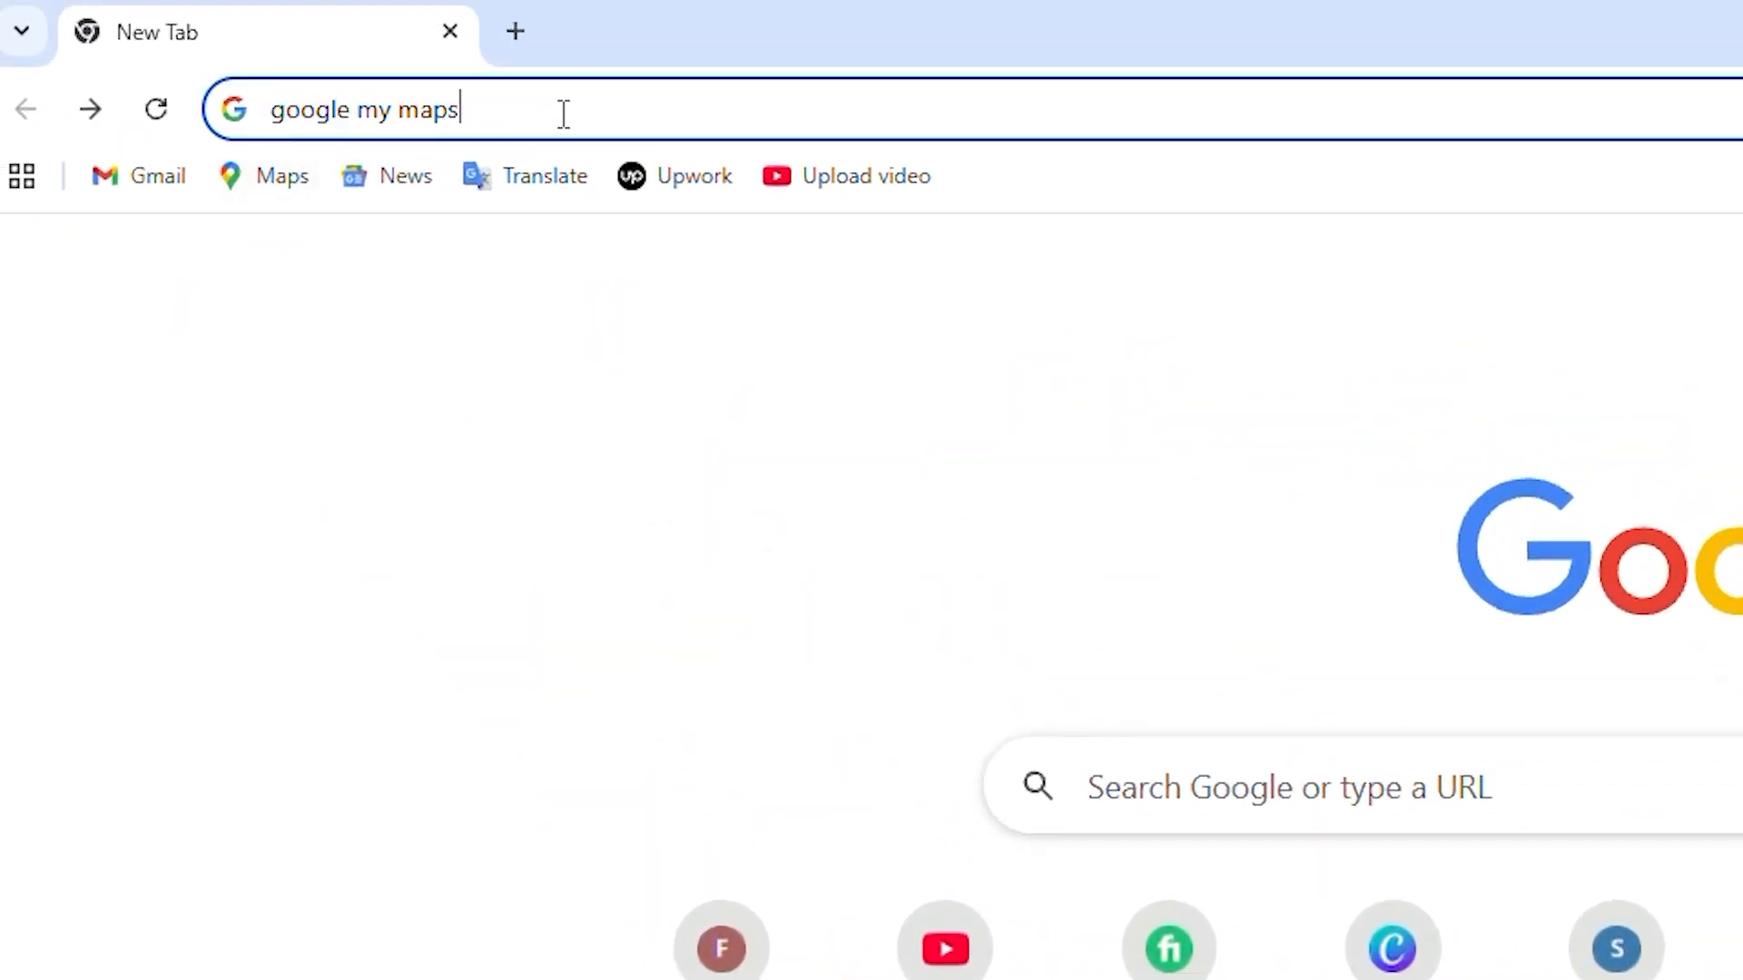
{"action": "key", "text": "Return"}
{"action": "left_click", "coordinate": [509, 621]}
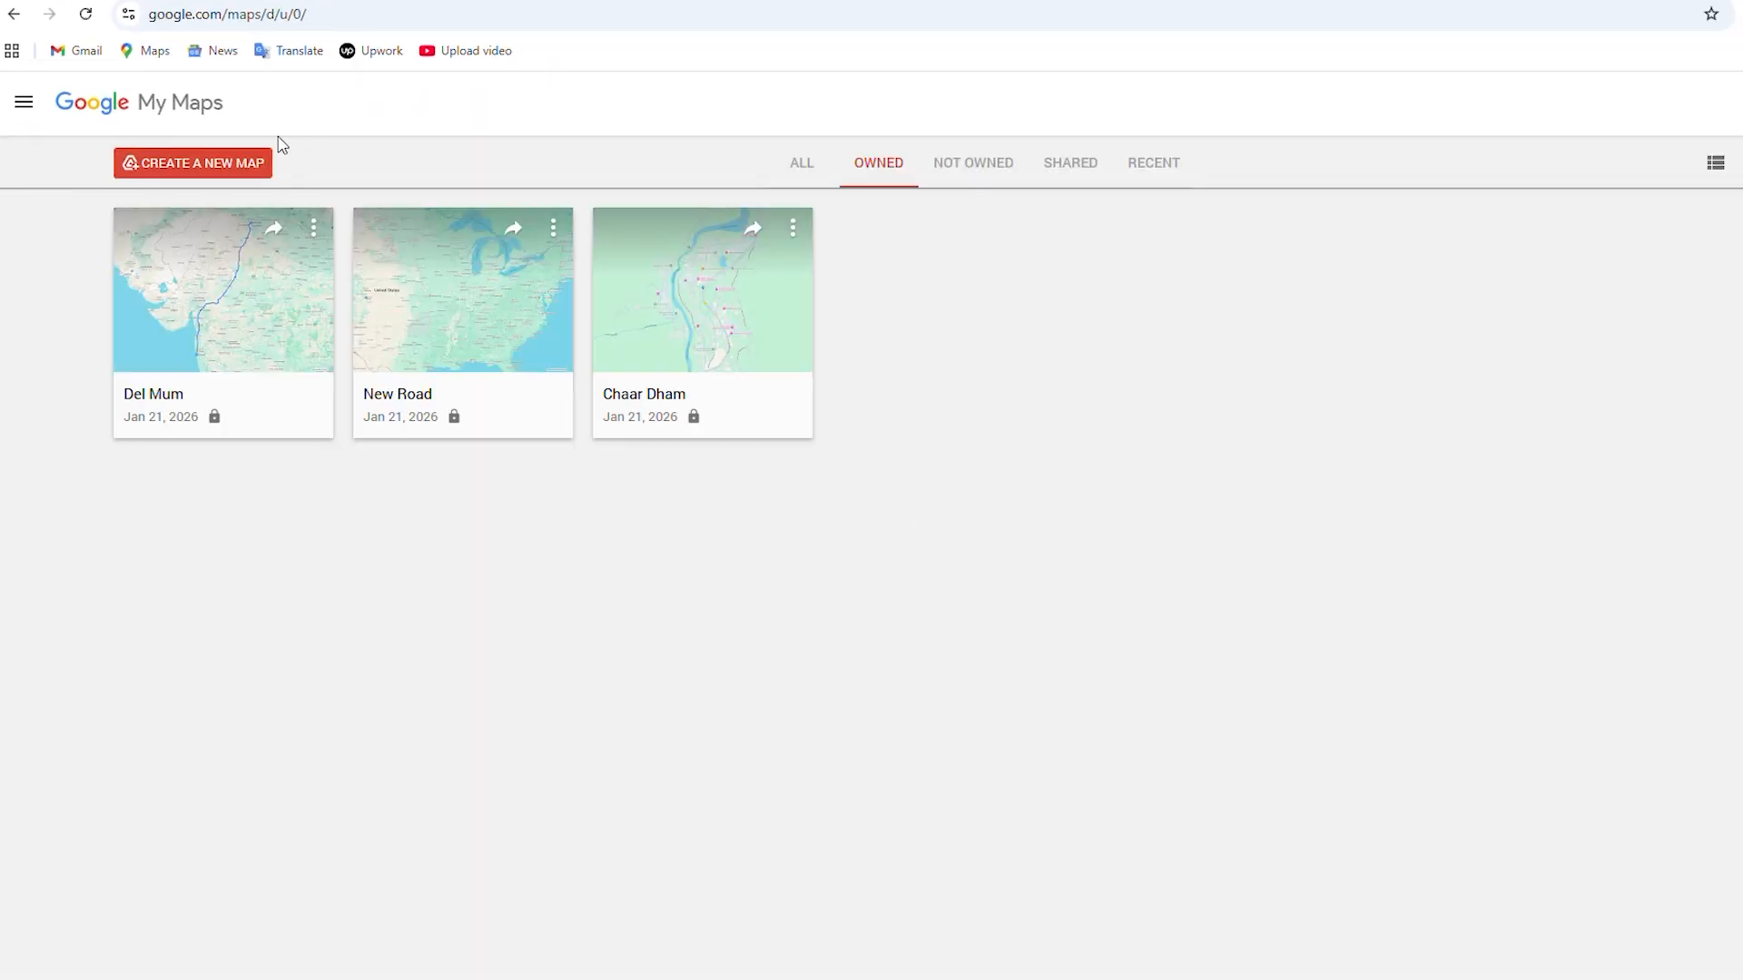
{"action": "left_click", "coordinate": [231, 167]}
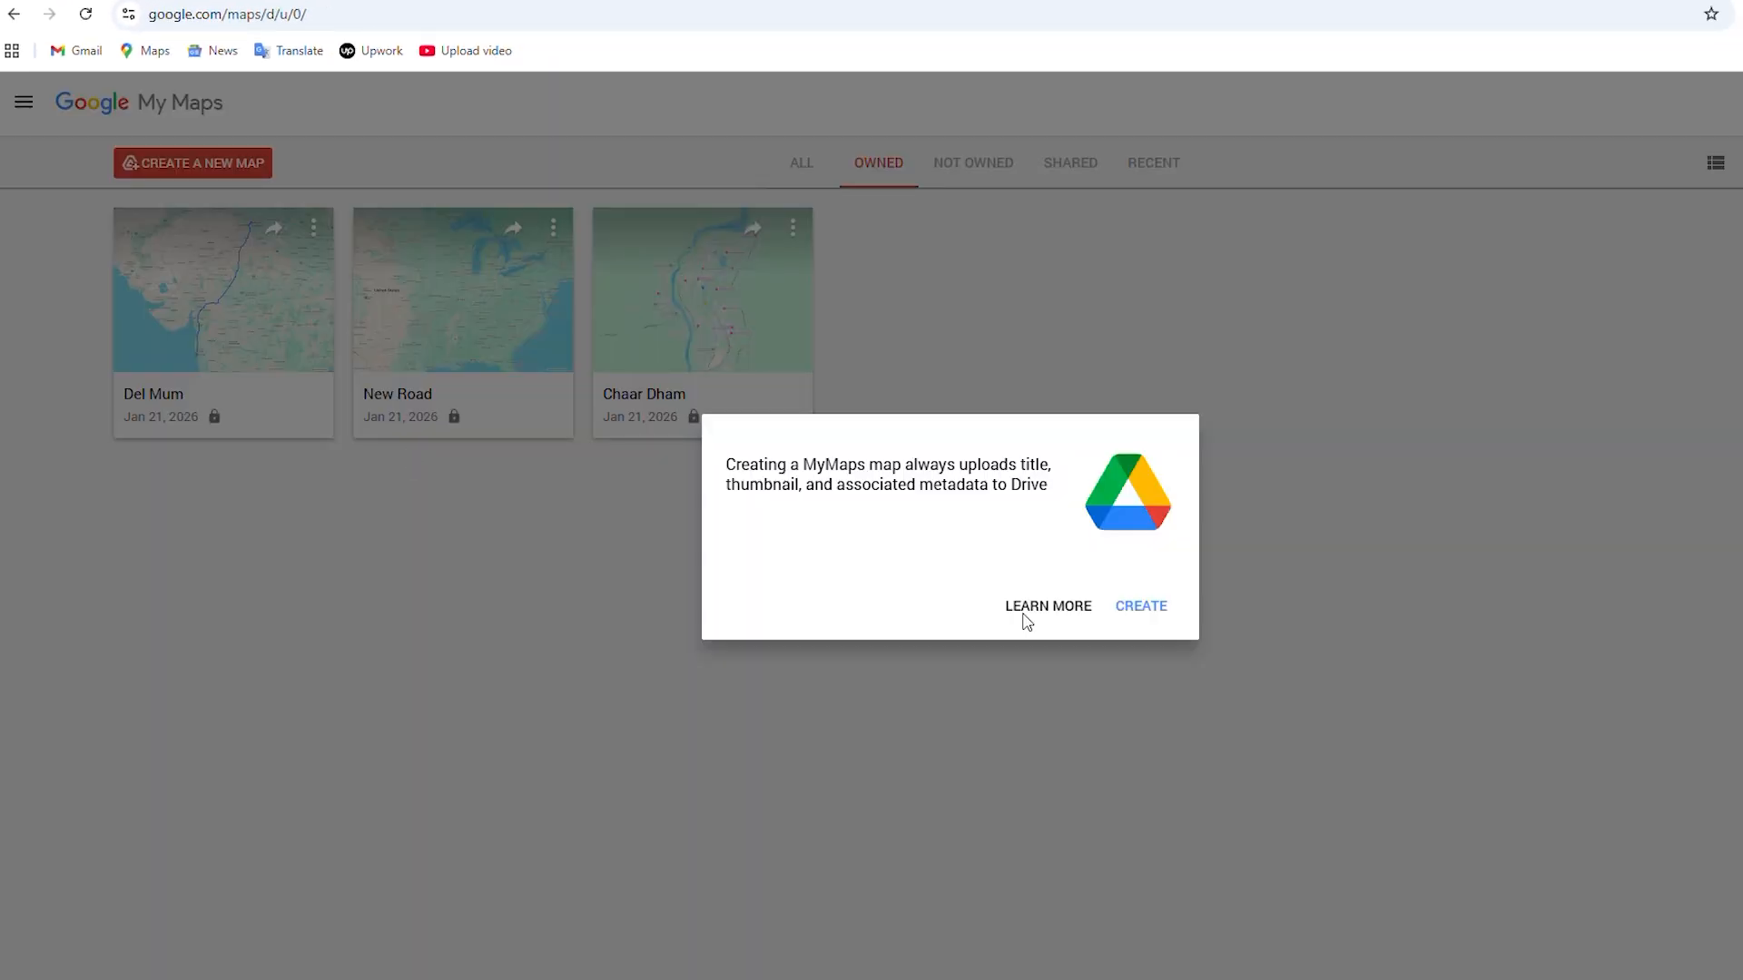
{"action": "left_click", "coordinate": [1140, 606]}
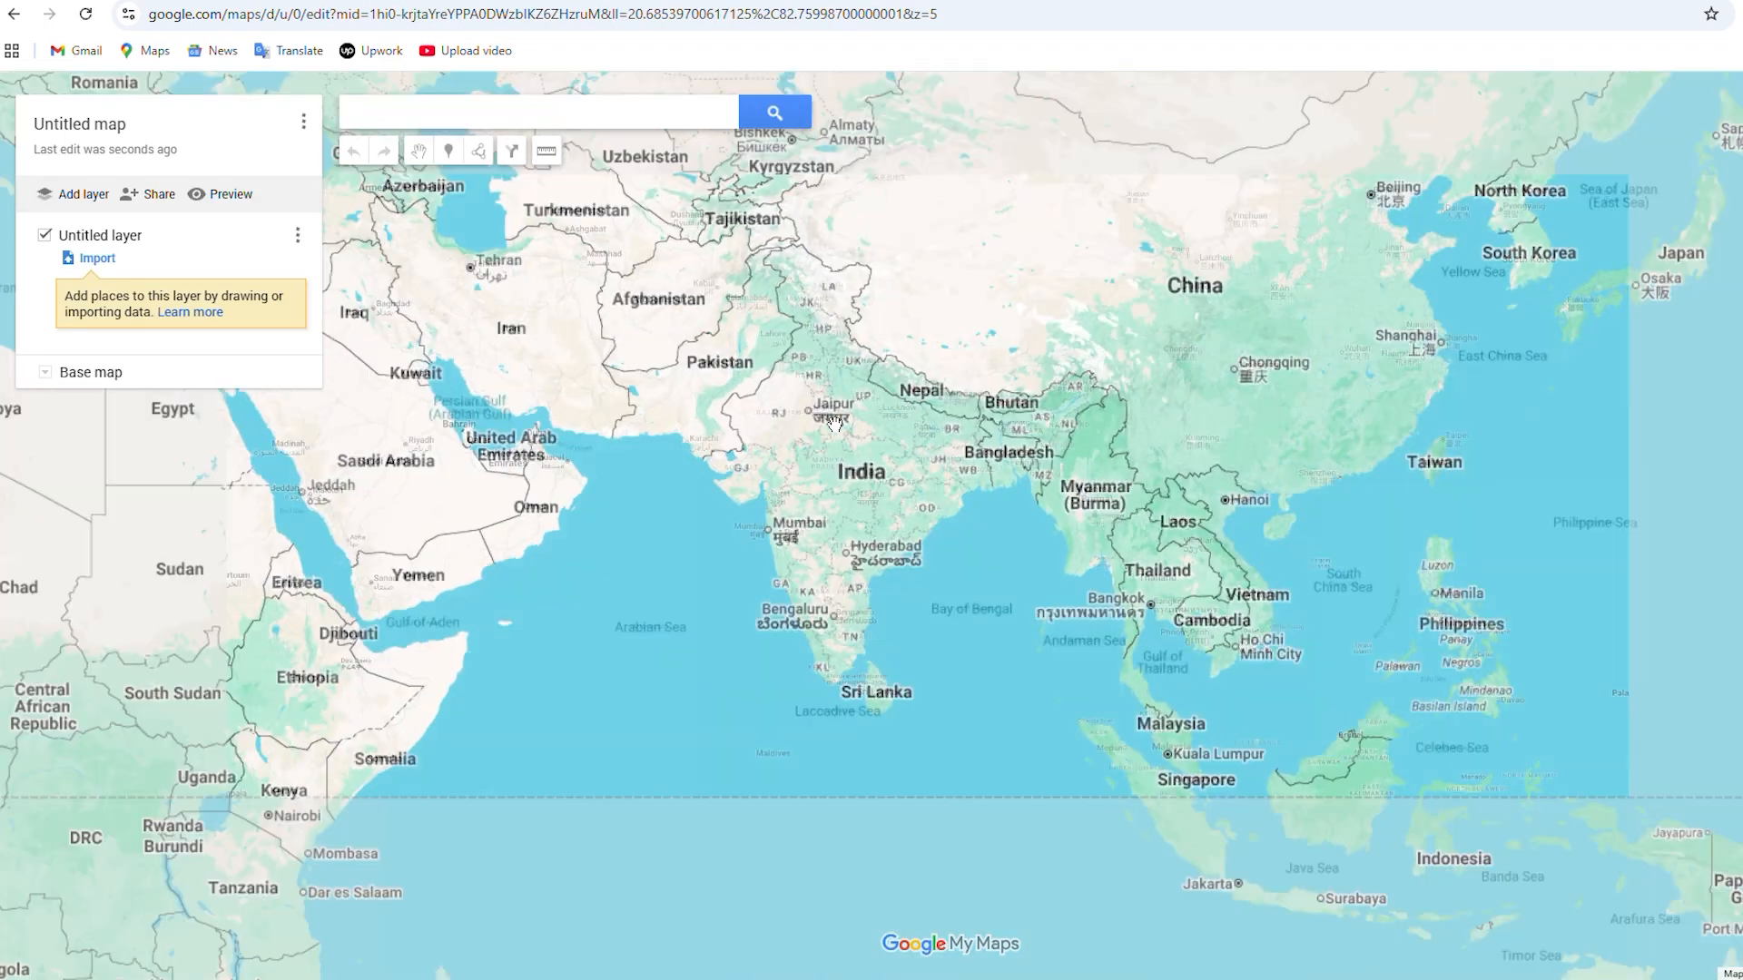
Add a driving directions layer from New Delhi, Delhi to Mumbai, Maharashtra.
{"action": "scroll", "coordinate": [834, 423], "scroll_direction": "up", "scroll_amount": 2}
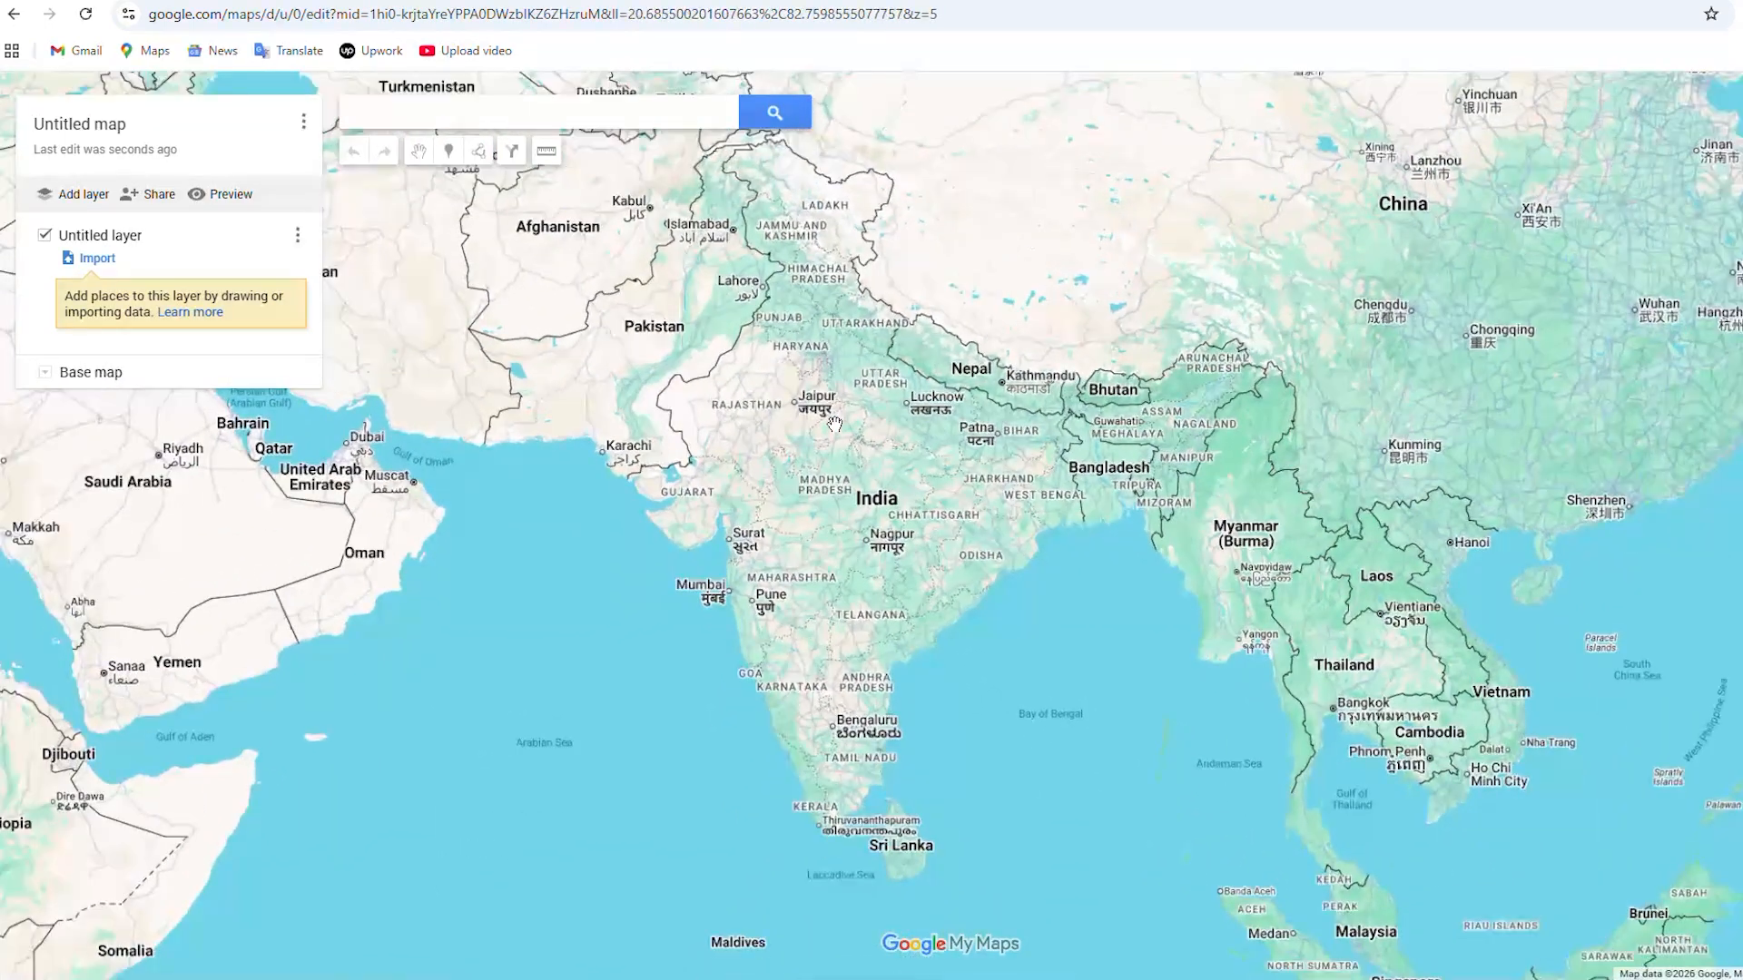
{"action": "scroll", "coordinate": [834, 423], "scroll_direction": "down", "scroll_amount": 2}
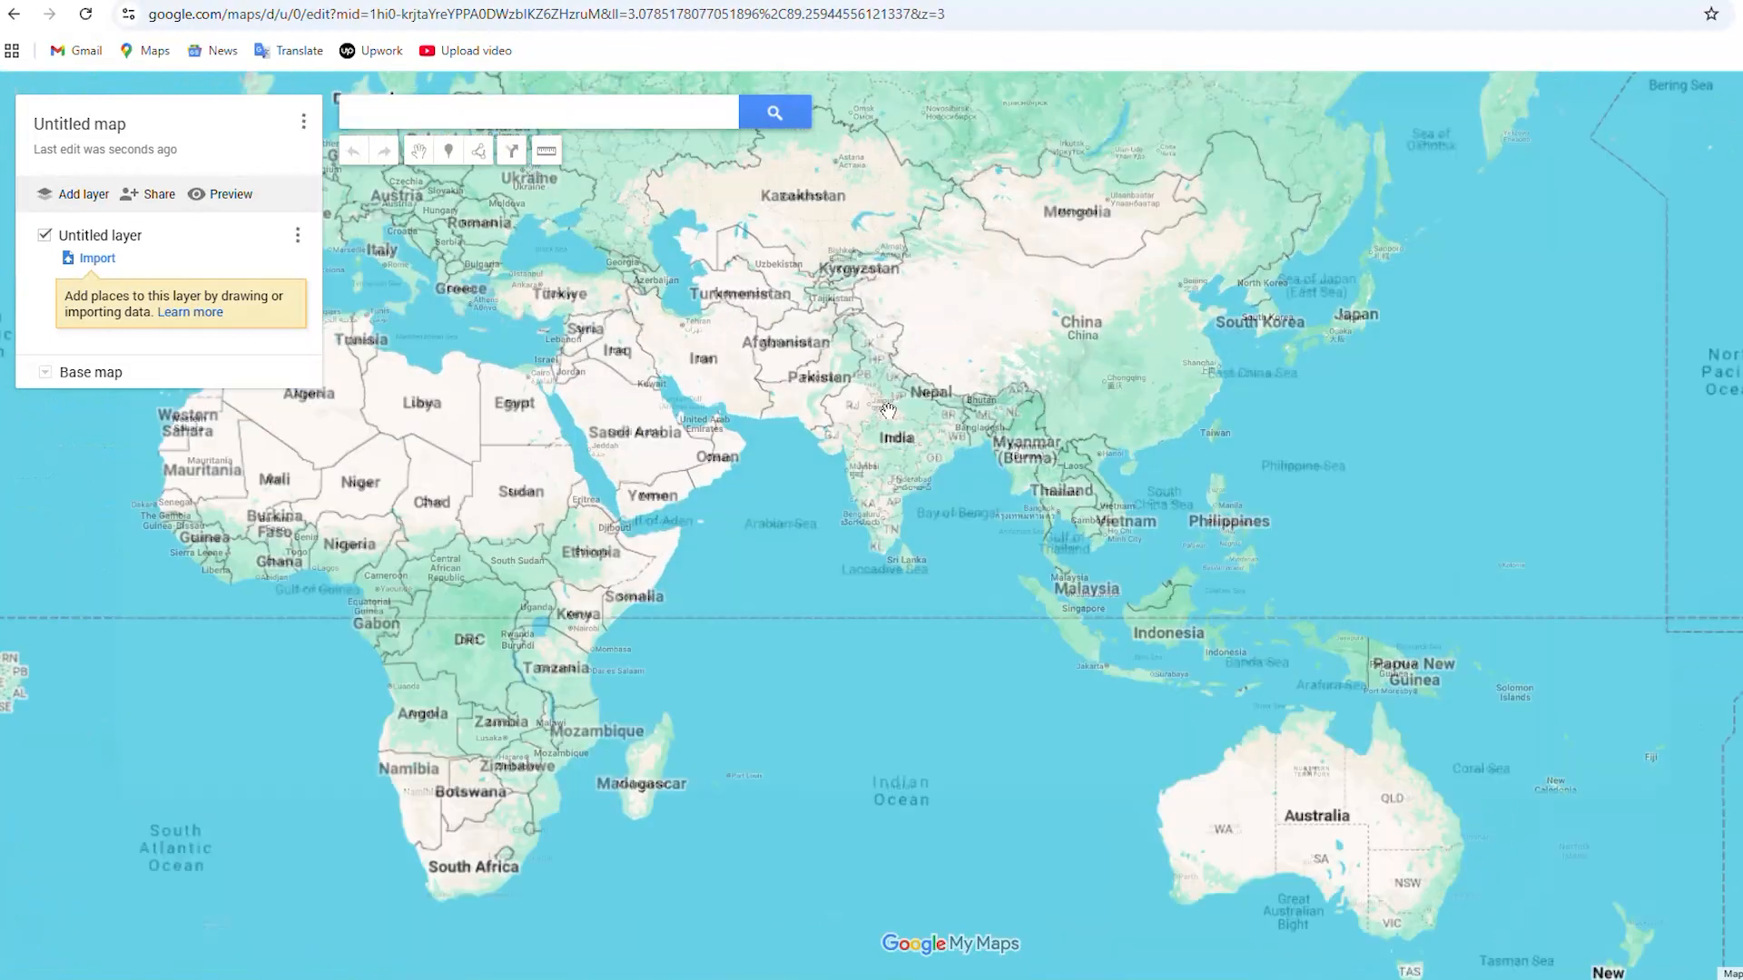
{"action": "scroll", "coordinate": [887, 411], "scroll_direction": "up", "scroll_amount": 3}
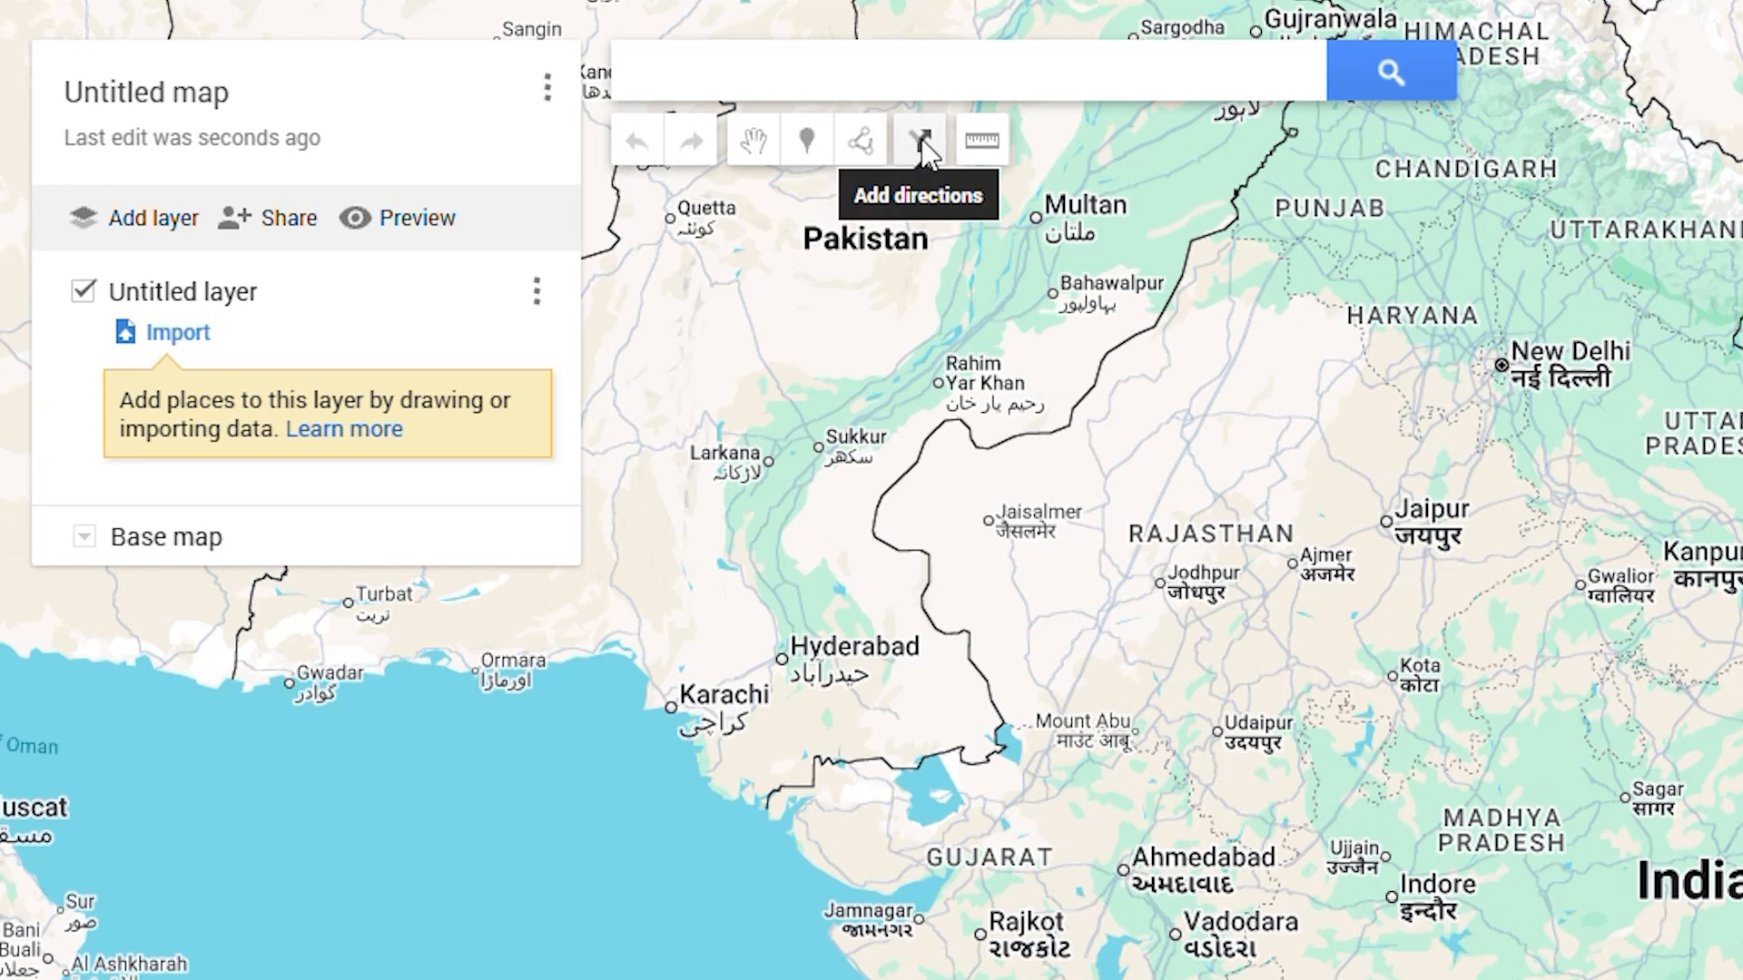
{"action": "left_click", "coordinate": [921, 144]}
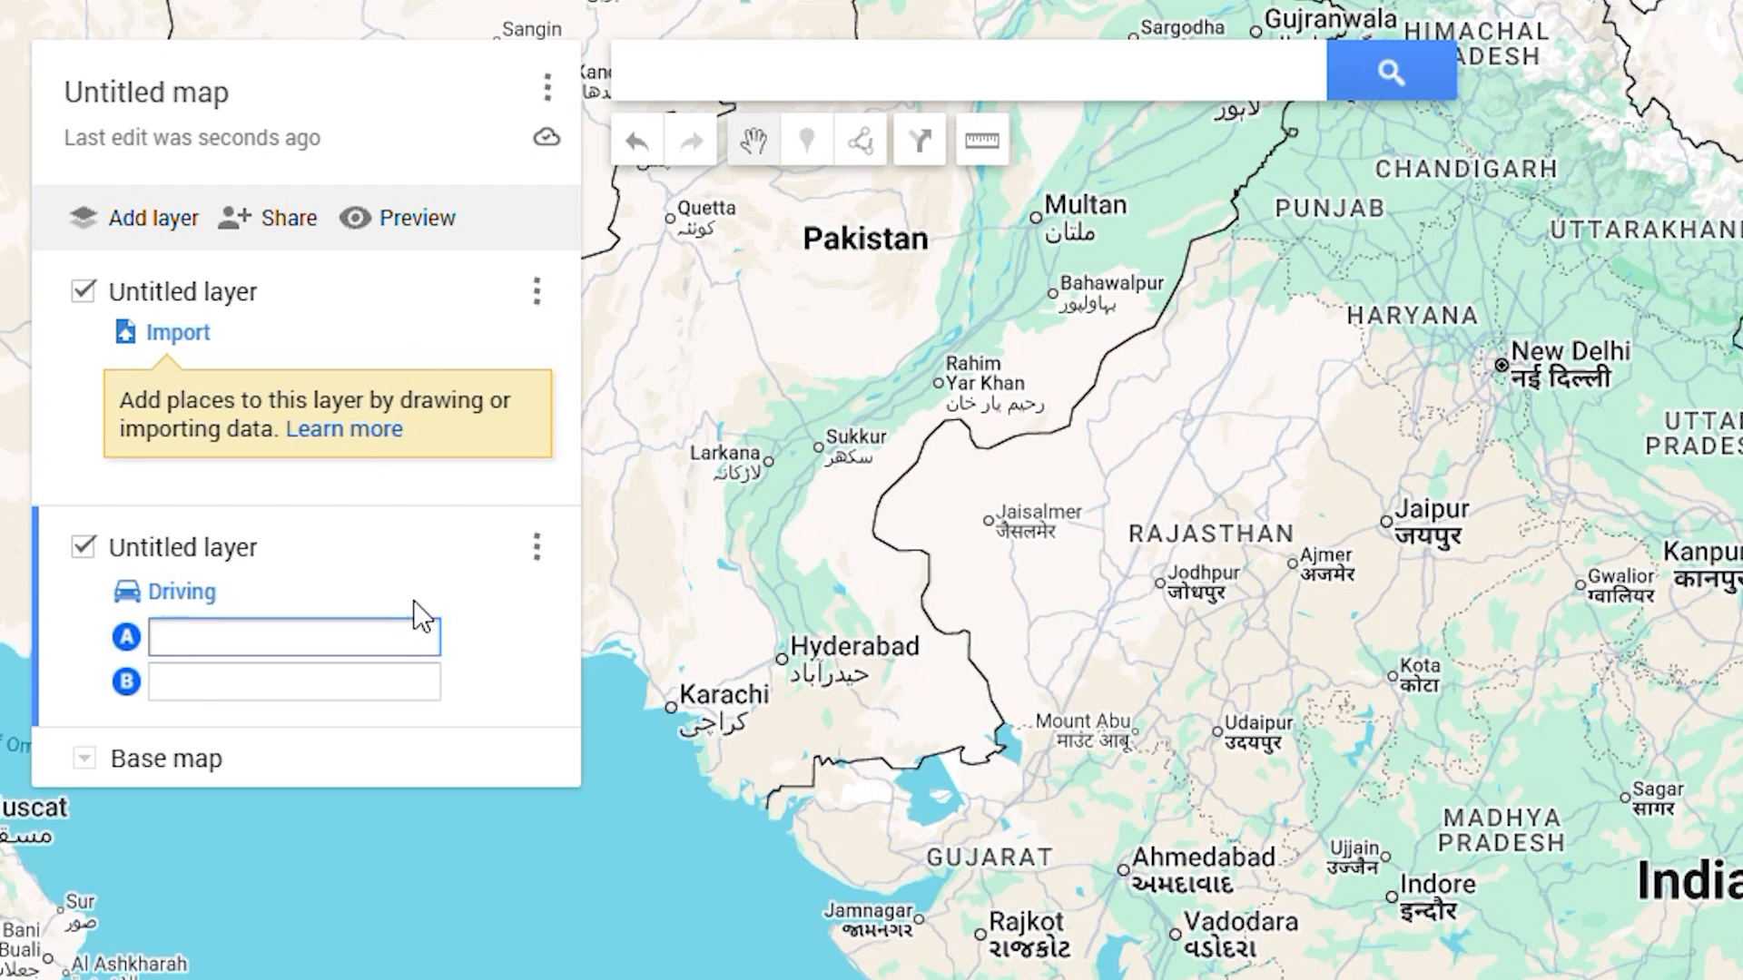
{"action": "type", "text": "New DL"}
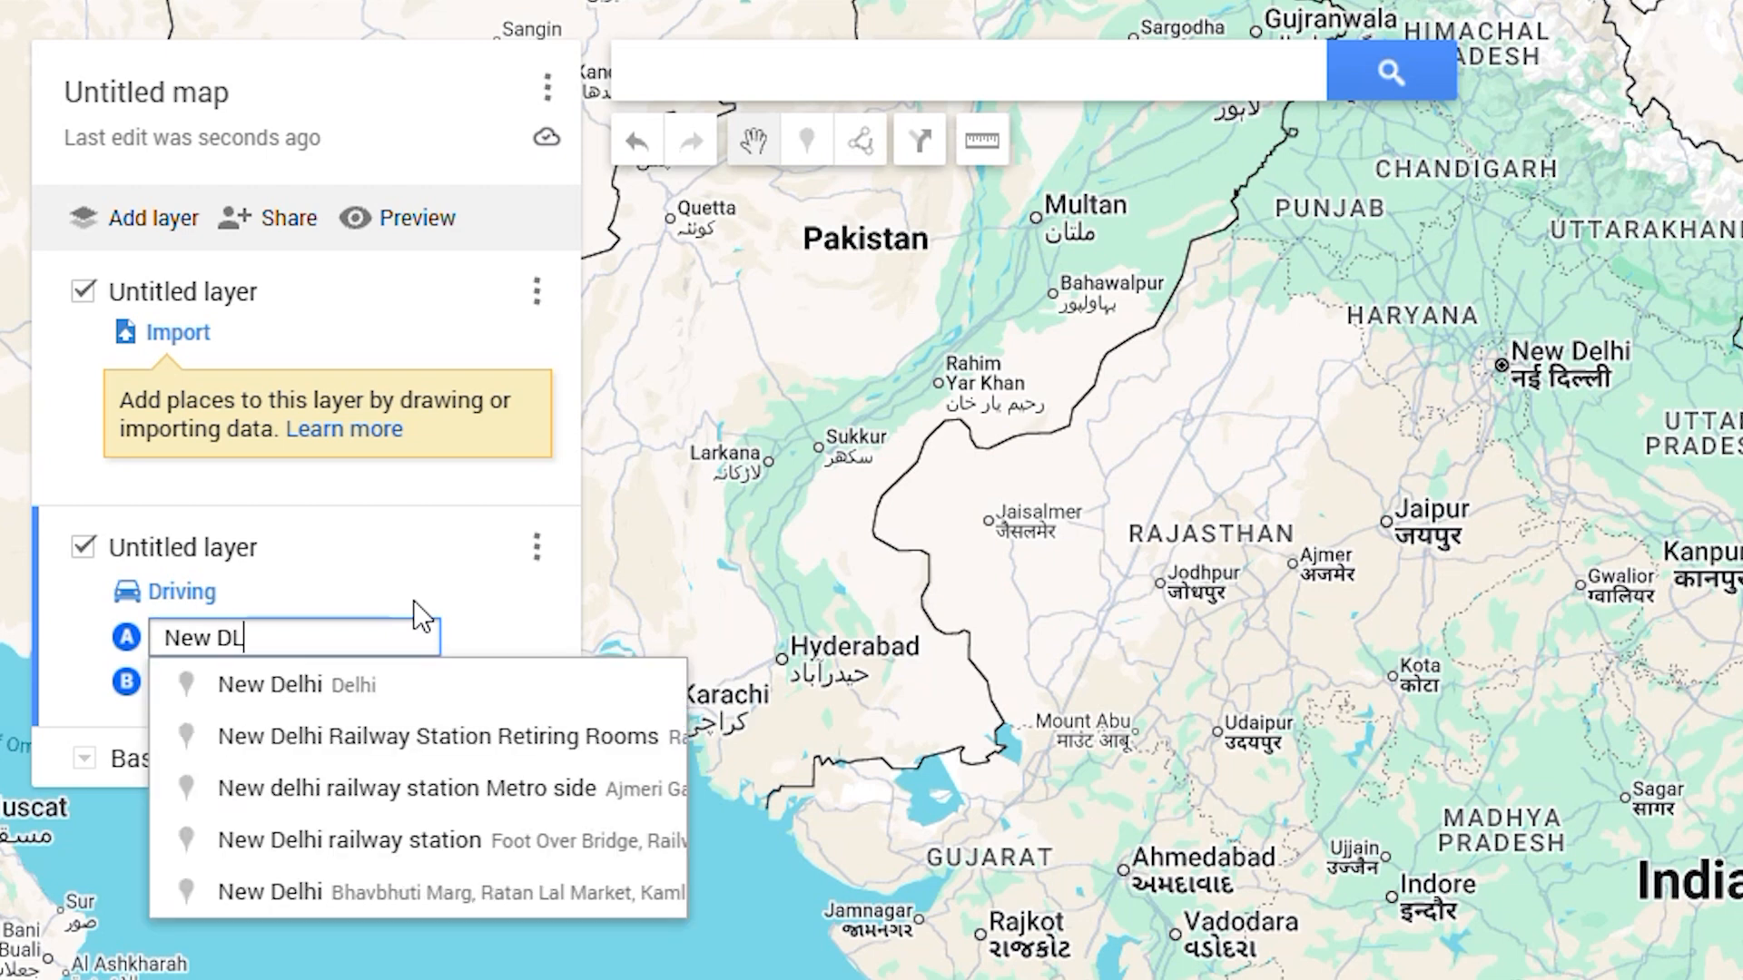
{"action": "left_click", "coordinate": [366, 687]}
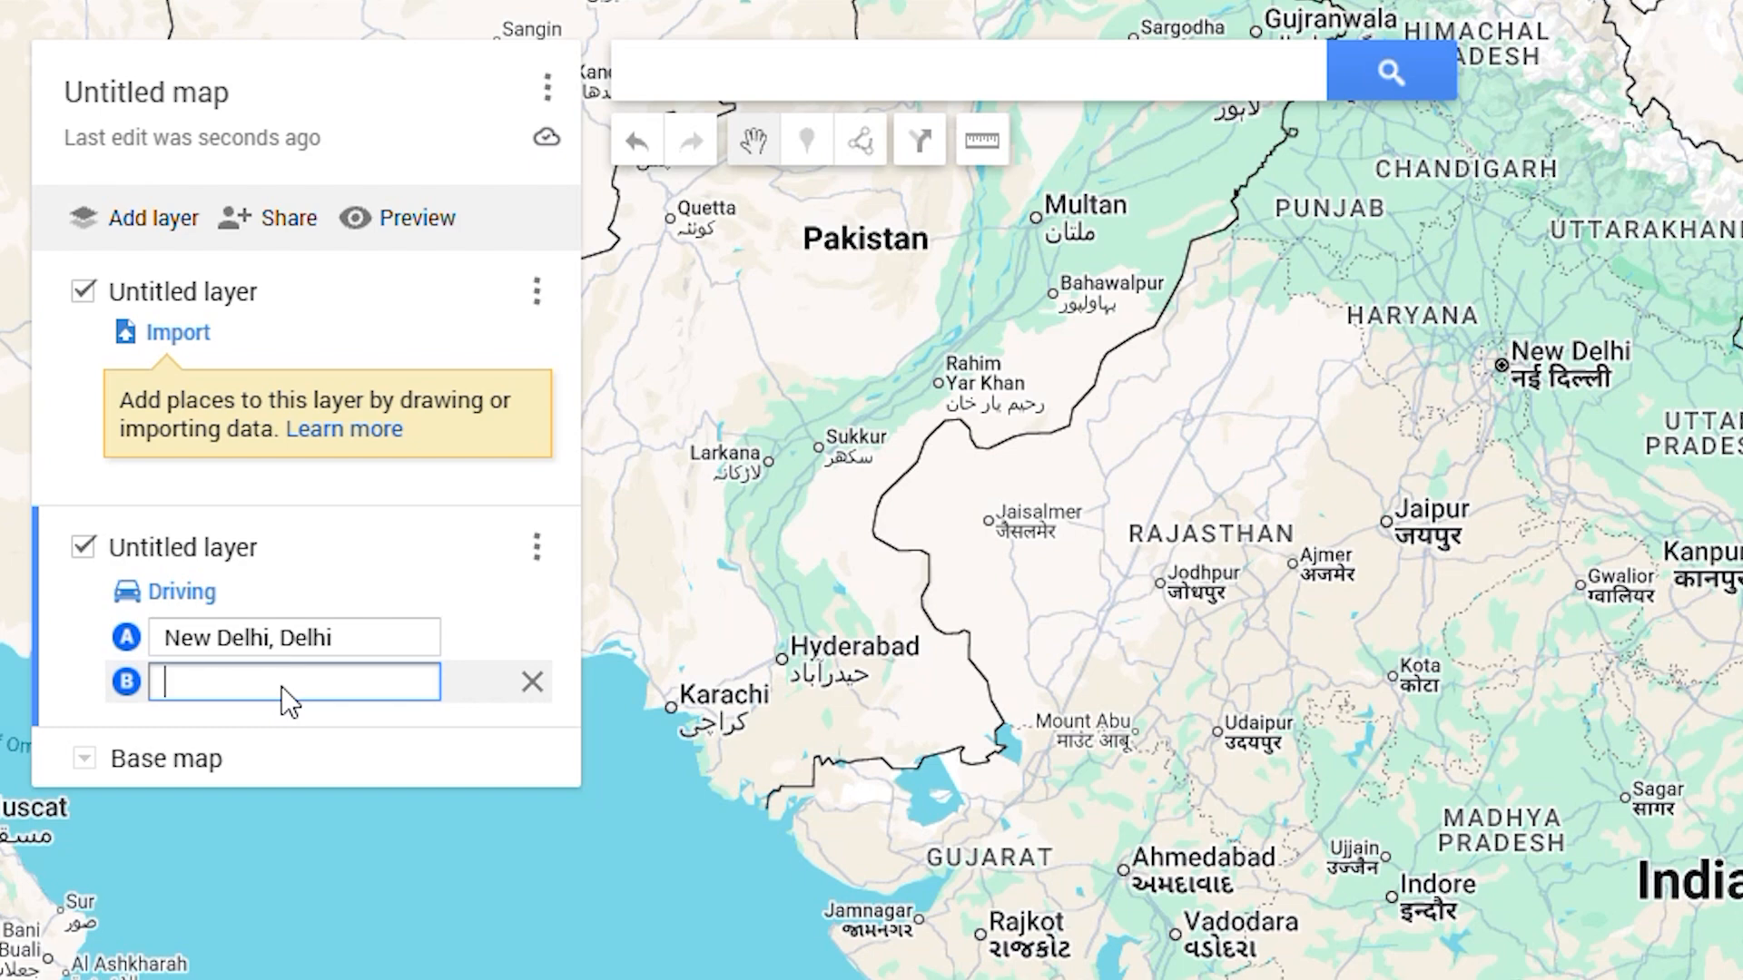
{"action": "type", "text": "Mumba"}
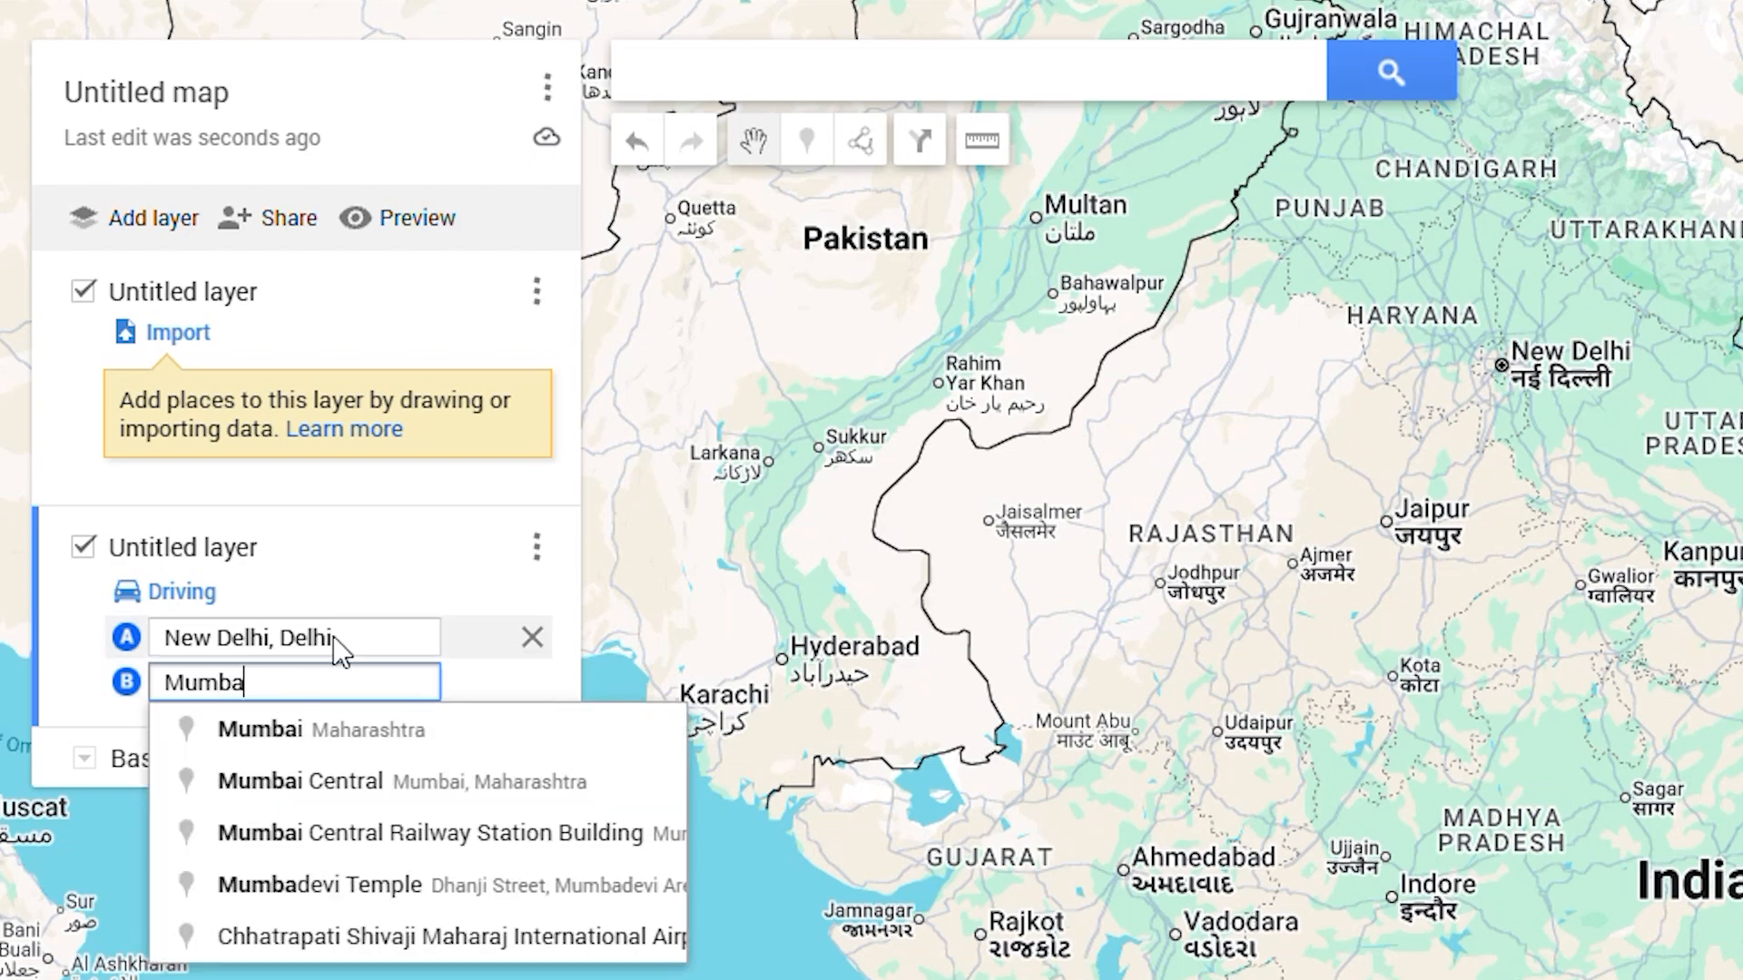
{"action": "left_click", "coordinate": [324, 724]}
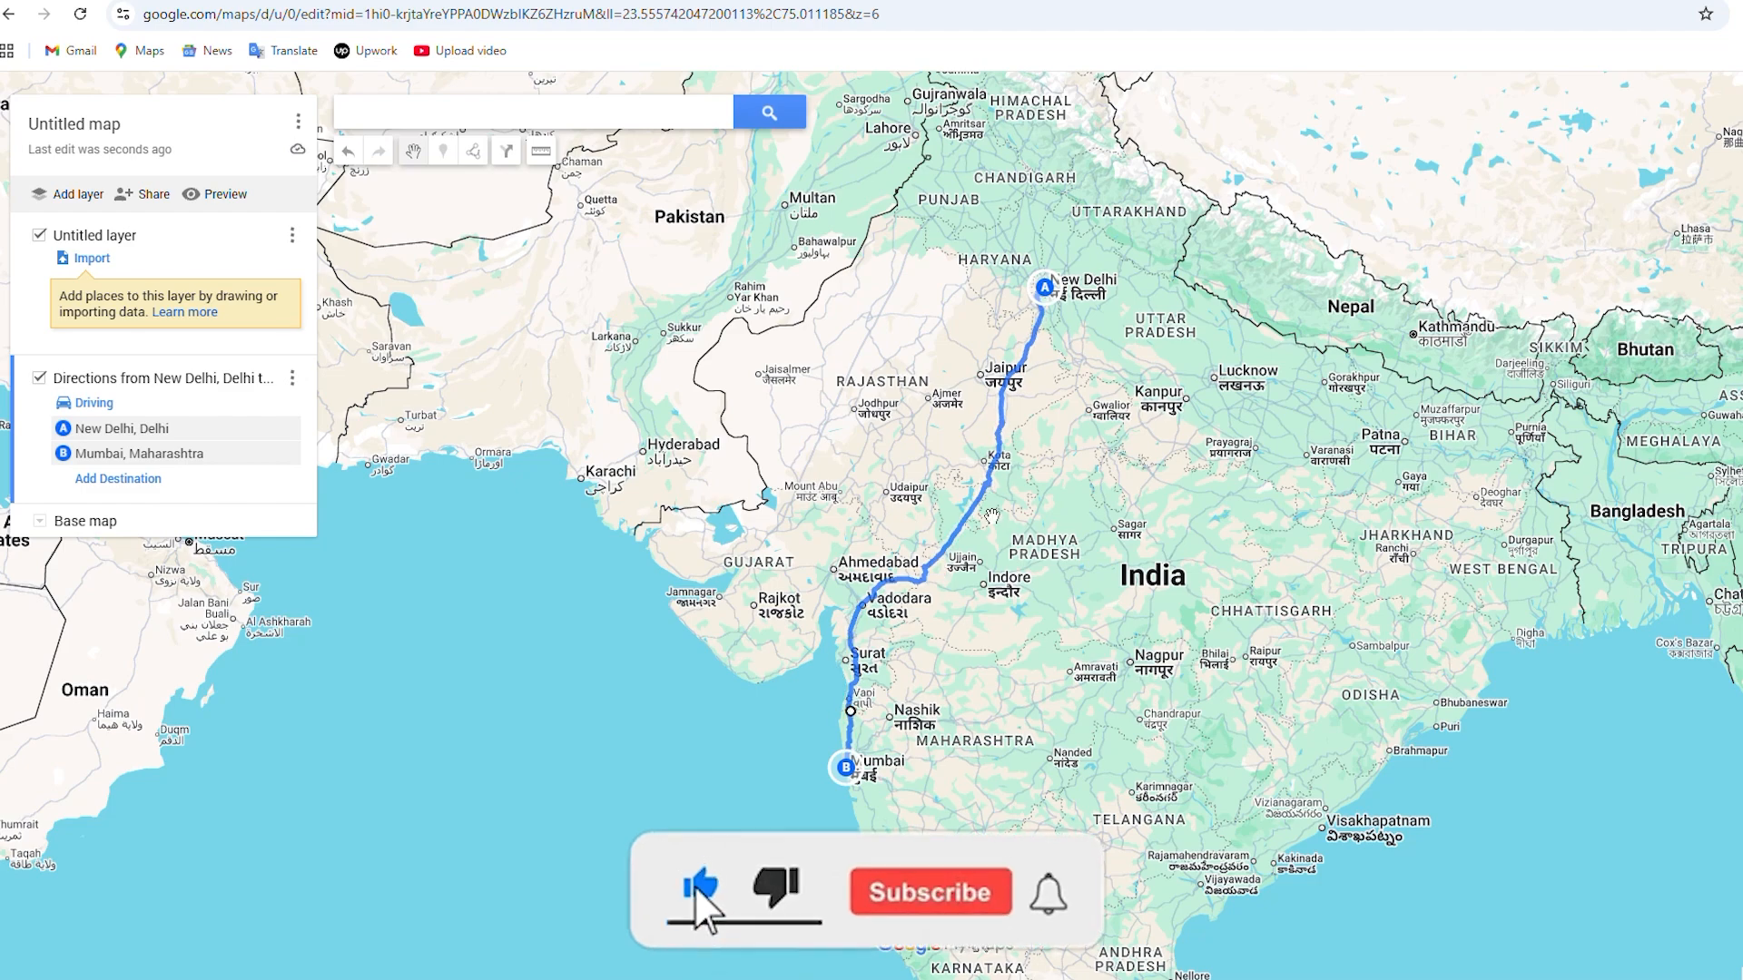
Reroute the New Delhi–Mumbai driving line so that it passes through Jaipur.
{"action": "scroll", "coordinate": [1002, 423], "scroll_direction": "up", "scroll_amount": 2}
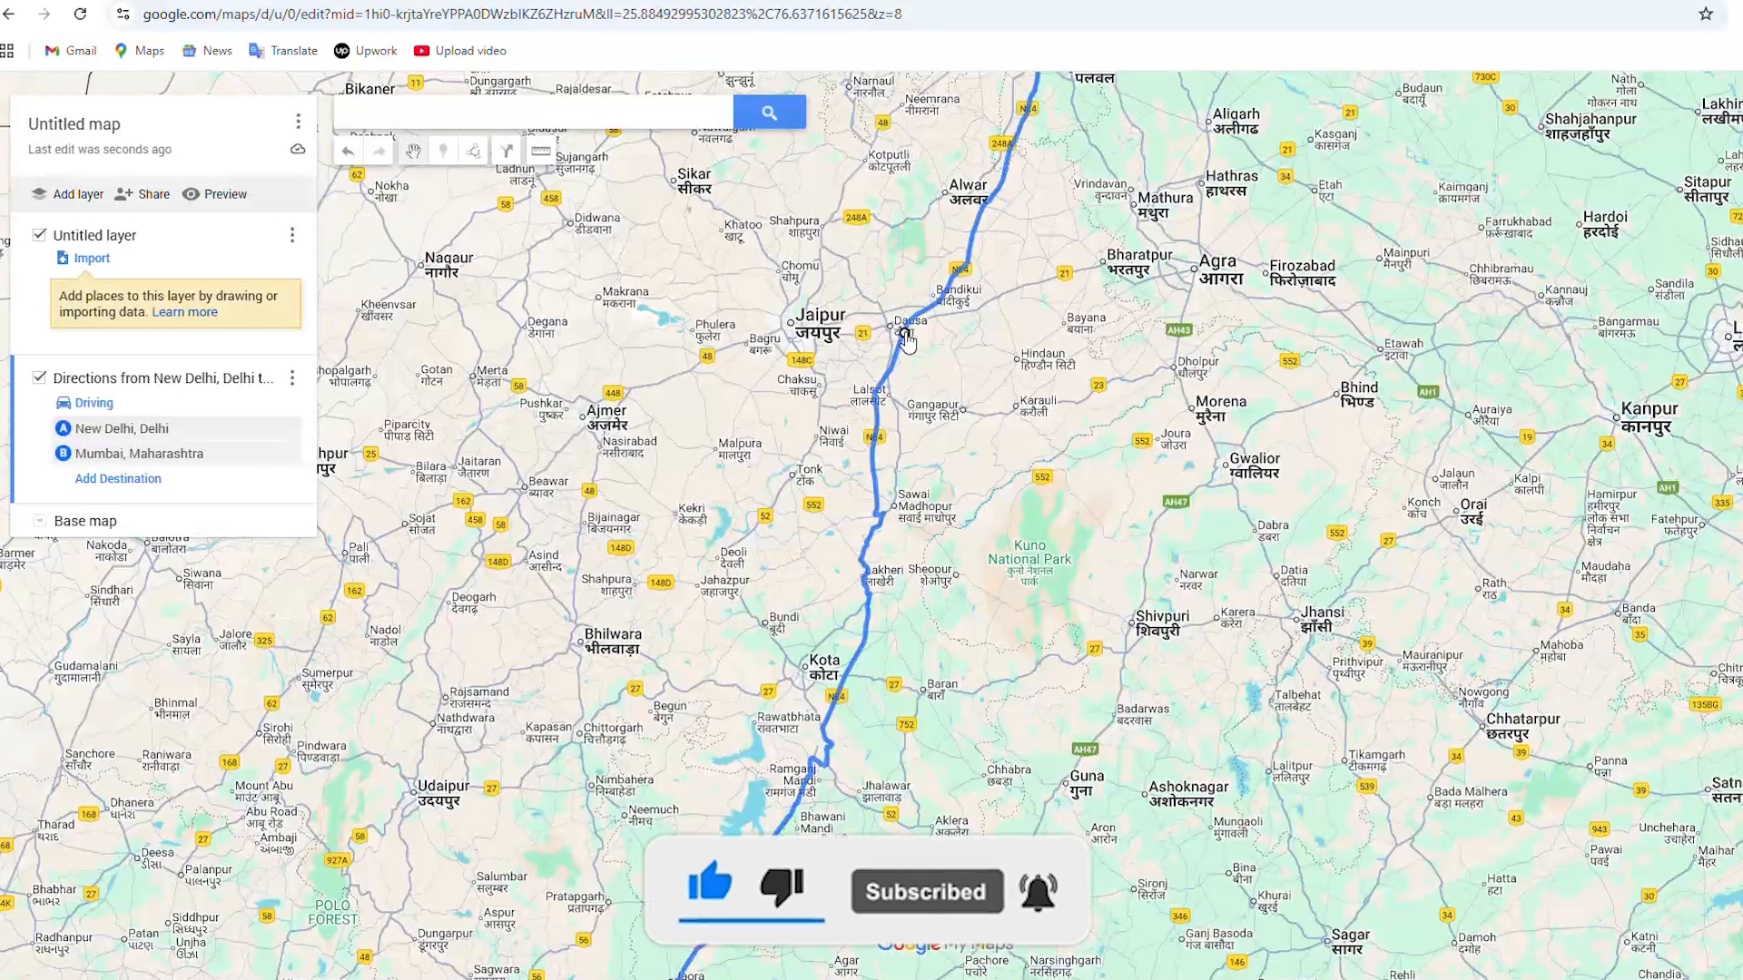
{"action": "left_click_drag", "start_coordinate": [865, 334], "coordinate": [796, 327]}
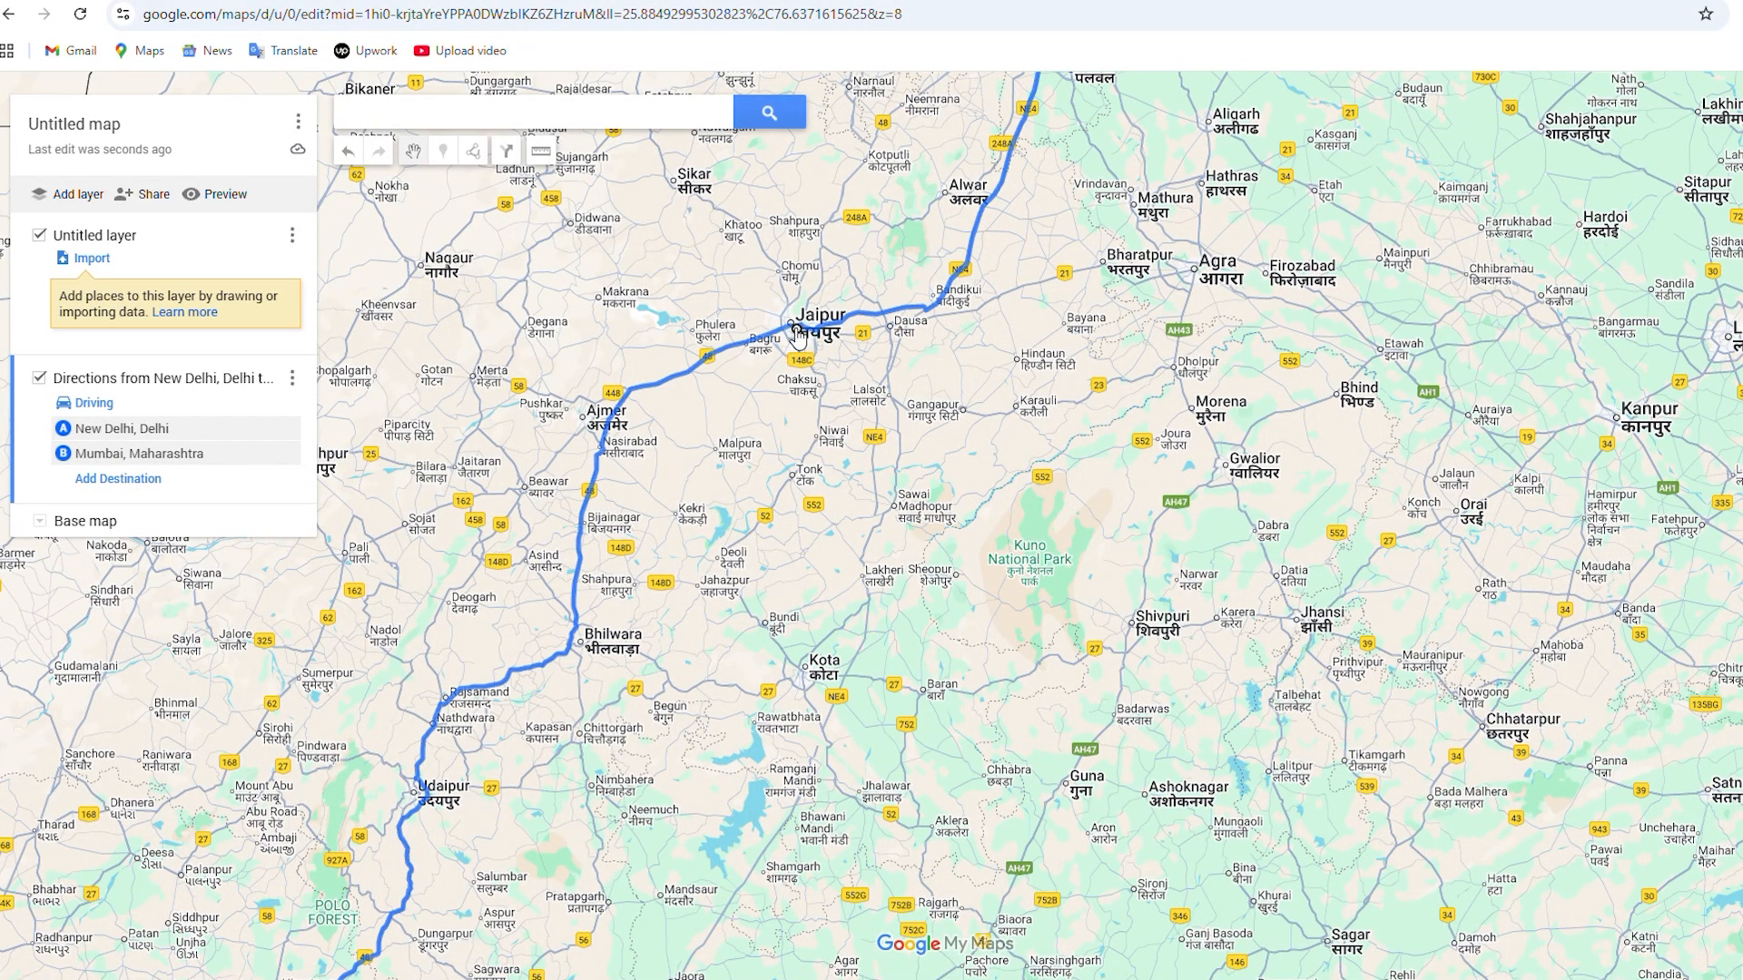
{"action": "scroll", "coordinate": [898, 323], "scroll_direction": "down", "scroll_amount": 1}
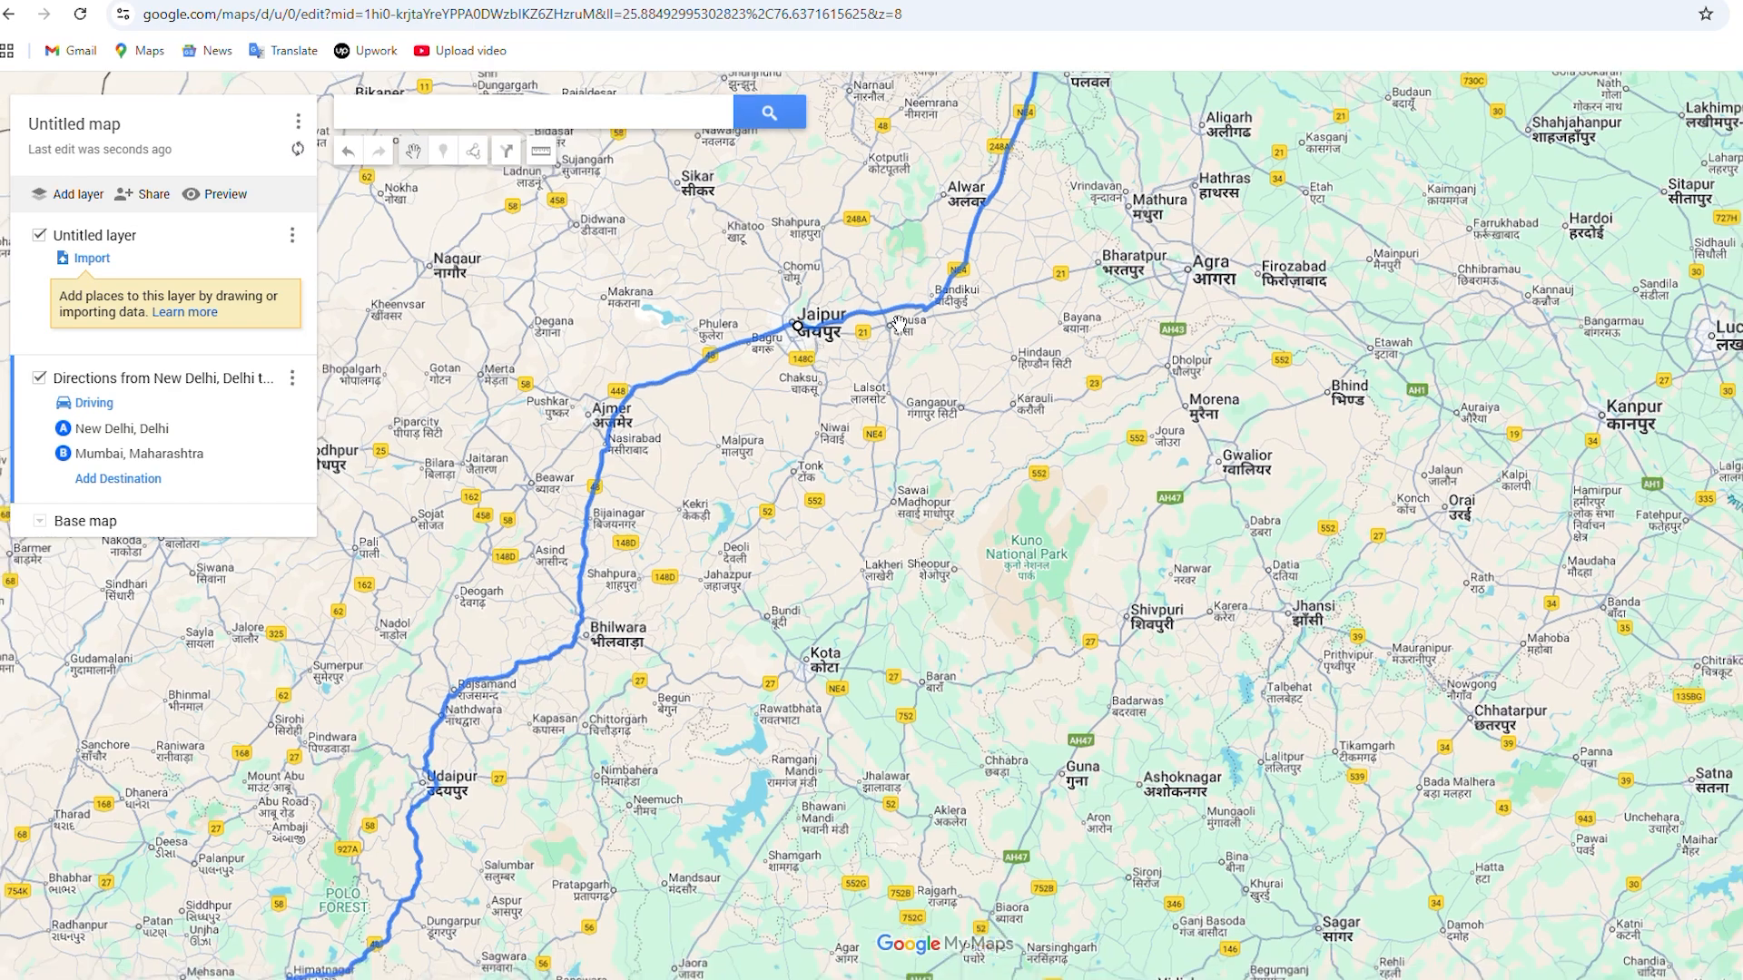
{"action": "scroll", "coordinate": [899, 323], "scroll_direction": "down", "scroll_amount": 1}
{"action": "scroll", "coordinate": [885, 300], "scroll_direction": "down", "scroll_amount": 1}
{"action": "scroll", "coordinate": [962, 387], "scroll_direction": "up", "scroll_amount": 1}
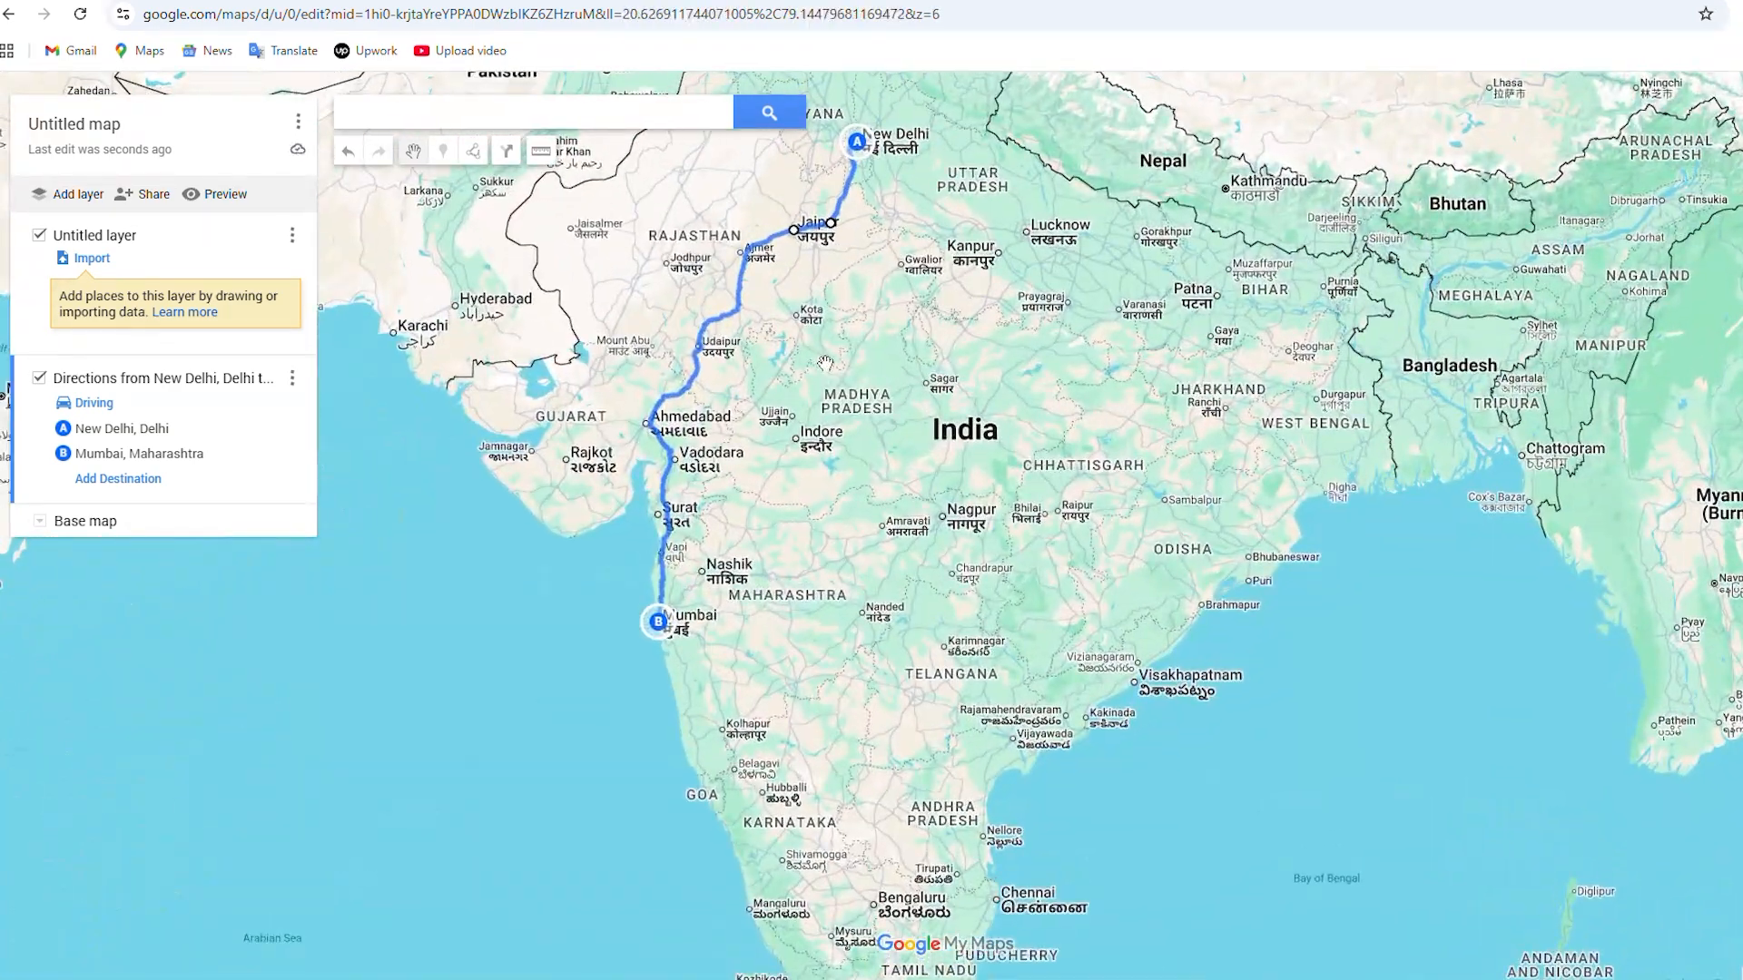
{"action": "left_click_drag", "start_coordinate": [827, 363], "coordinate": [906, 408]}
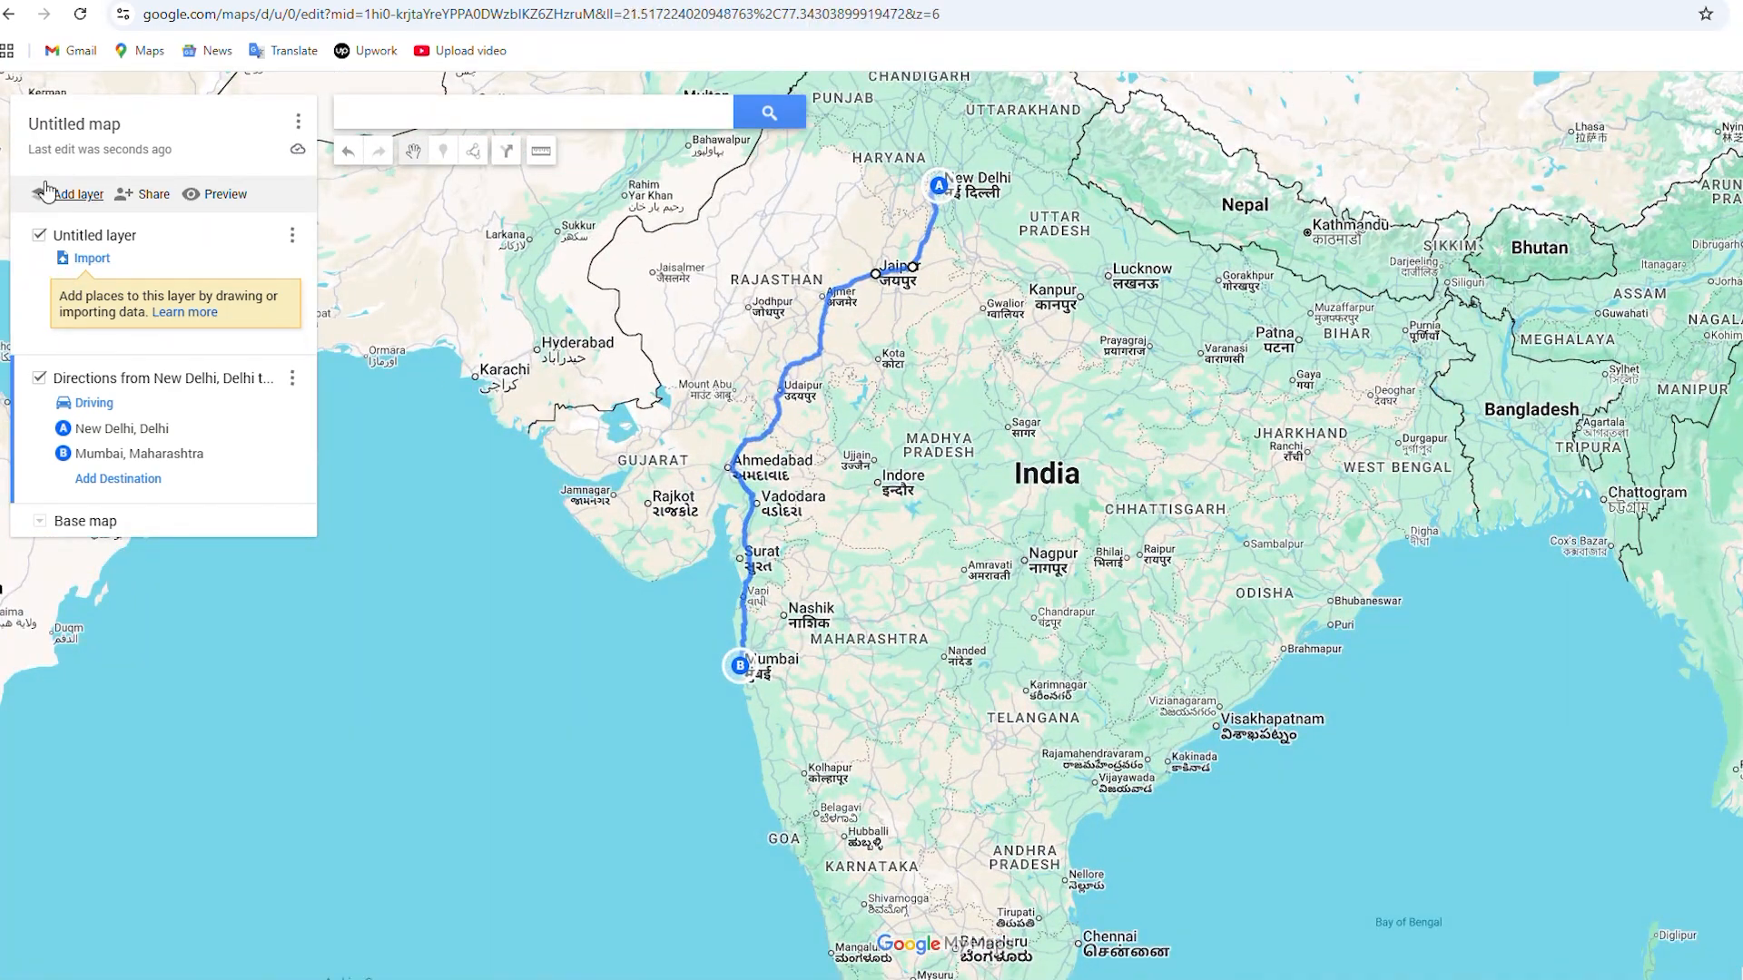
Rename the map as "Road Mapp" and hide the empty untitled layer.
{"action": "left_click", "coordinate": [96, 129]}
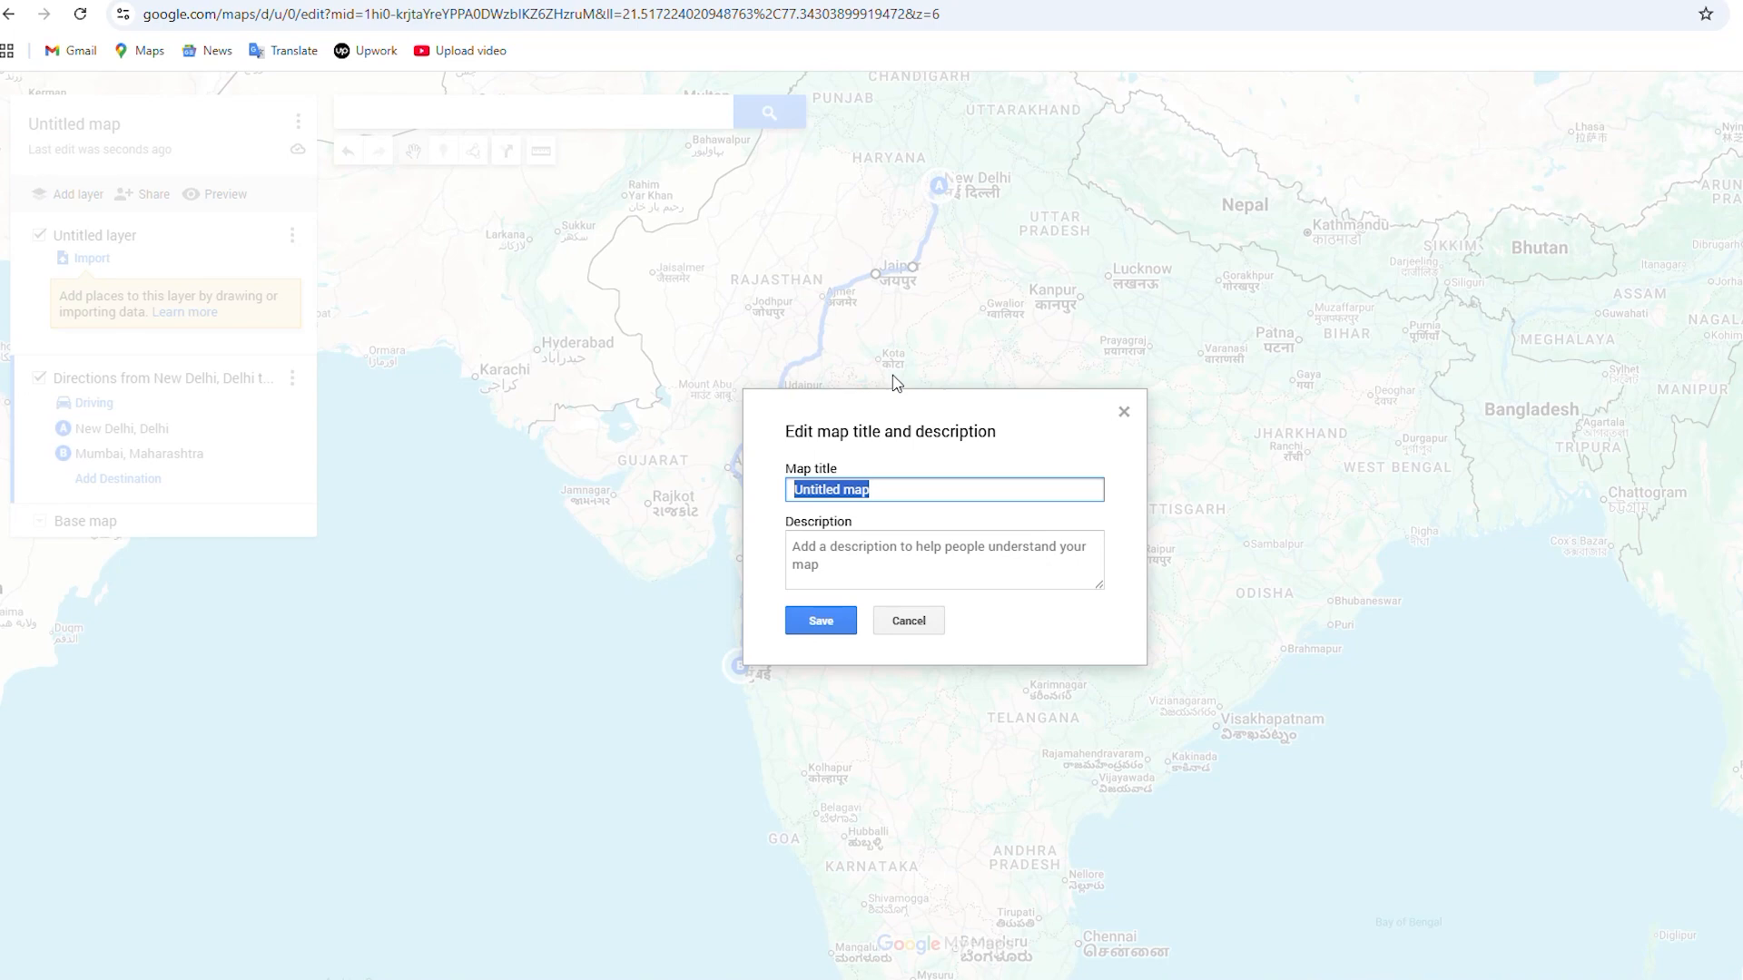
{"action": "type", "text": "Road Mapp"}
{"action": "key", "text": "Return"}
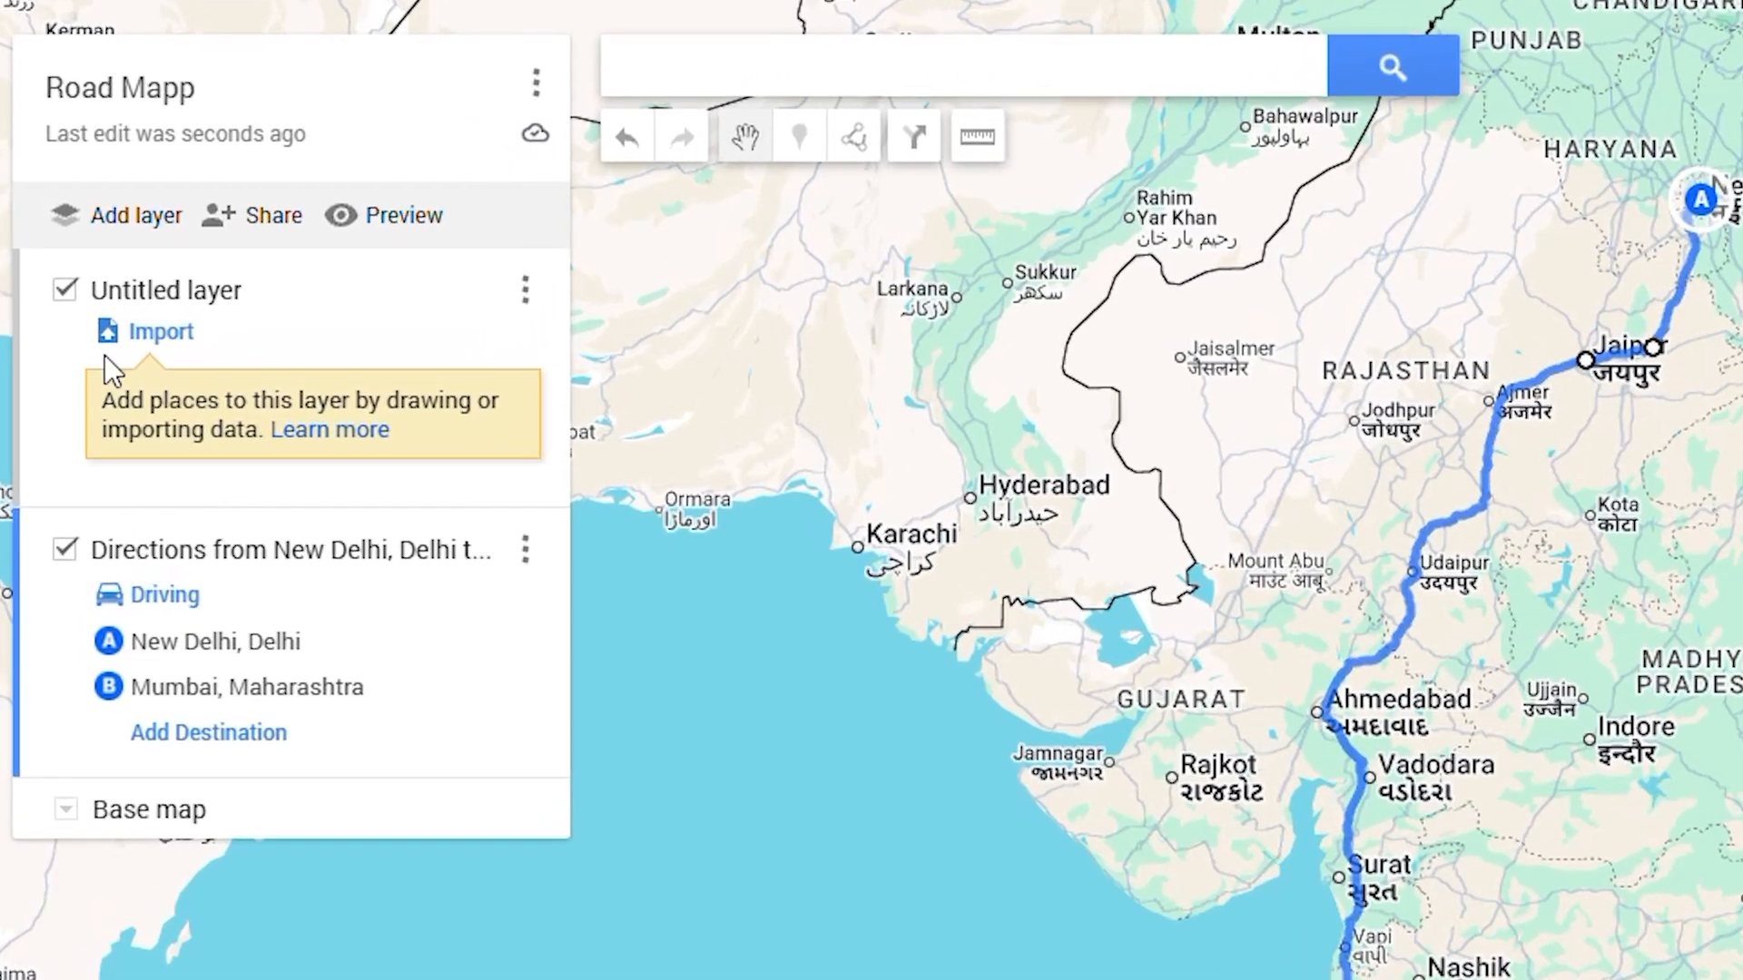
{"action": "left_click", "coordinate": [64, 290]}
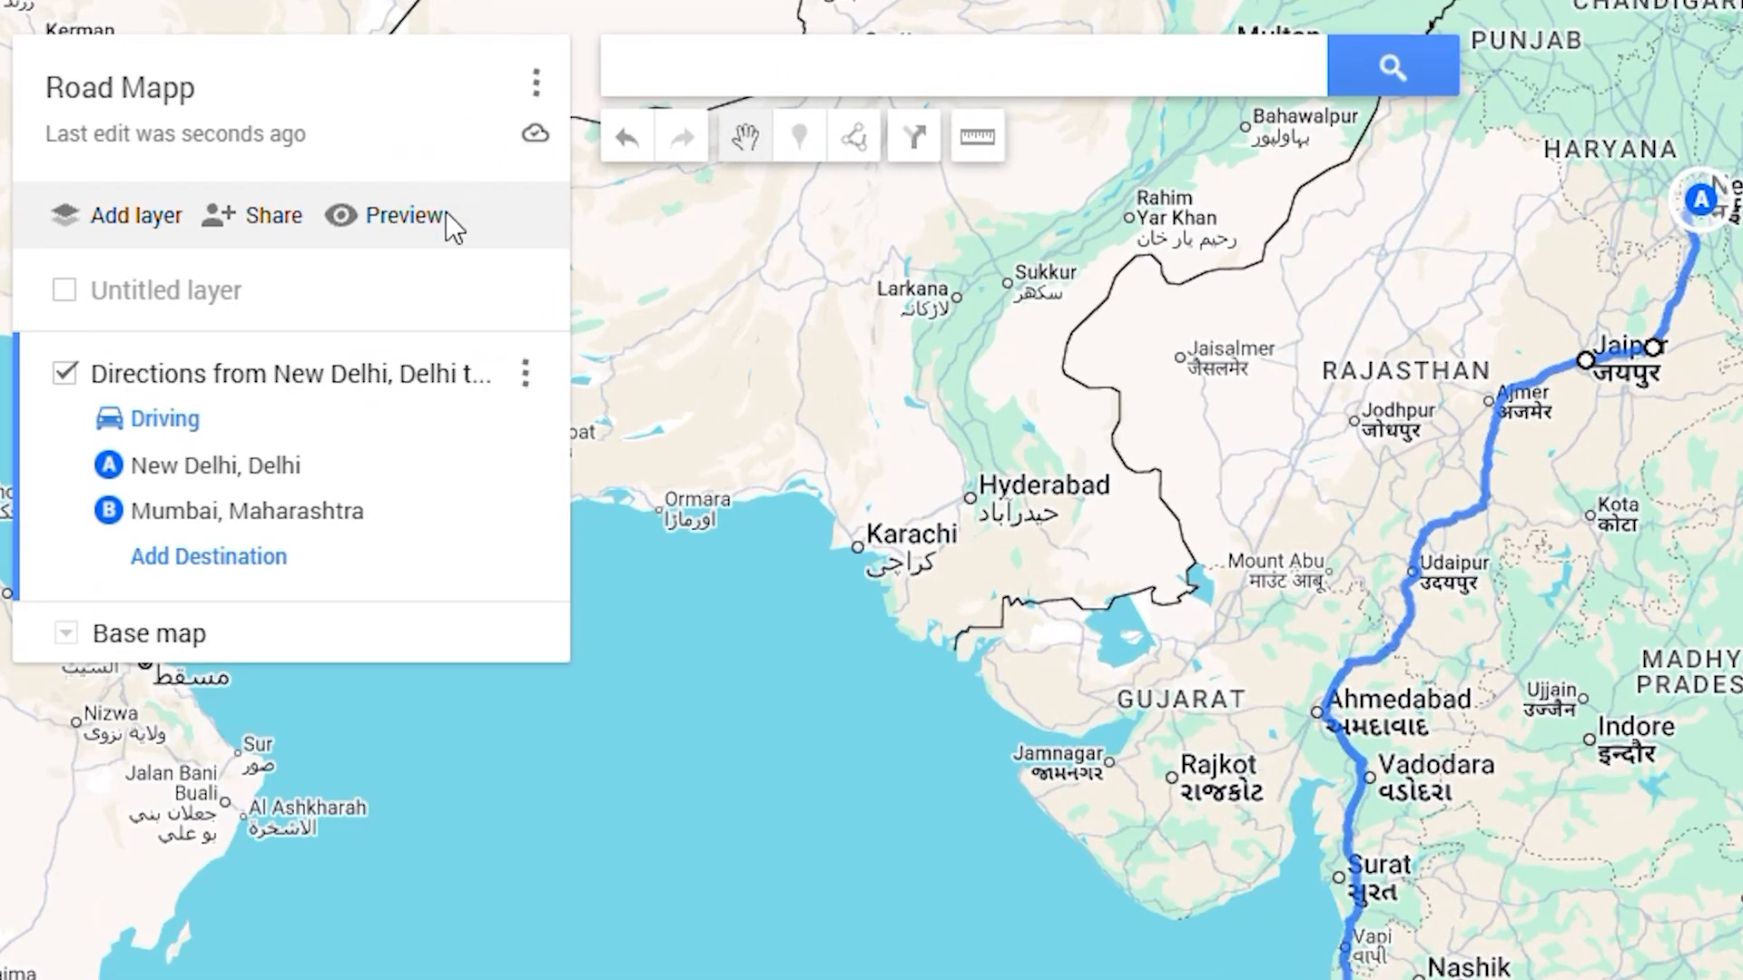
Export the entire map as a KML file instead of KMZ and download it.
{"action": "left_click", "coordinate": [534, 86]}
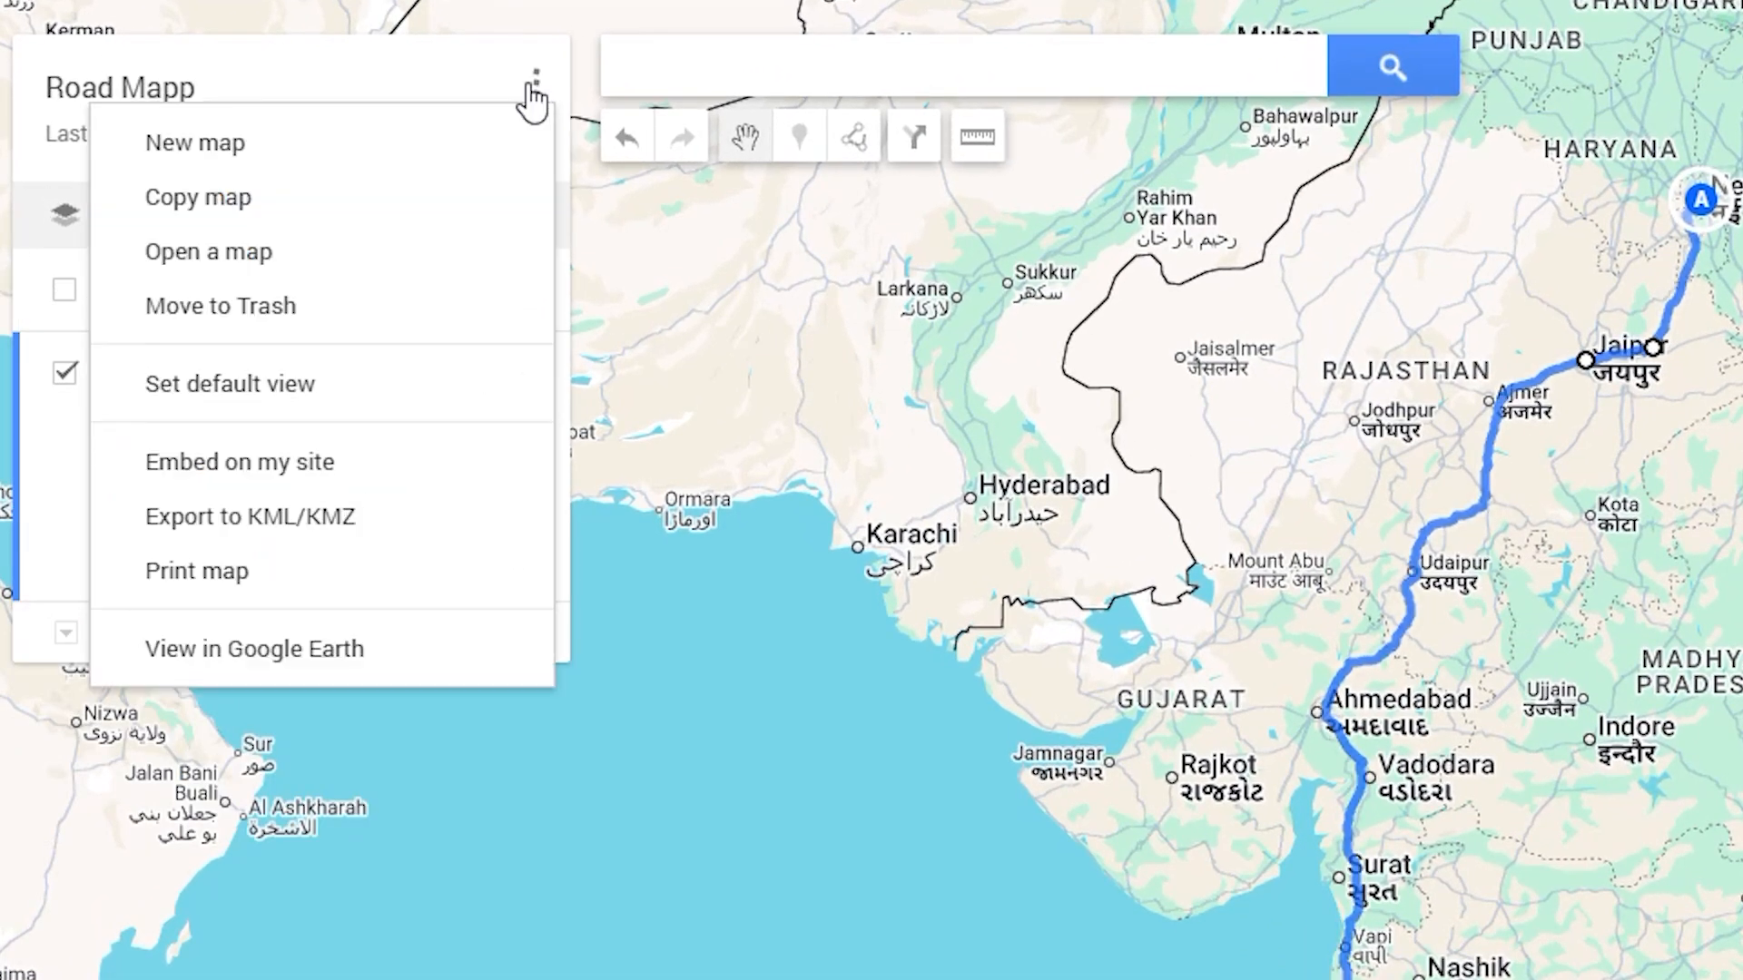
{"action": "left_click", "coordinate": [243, 531]}
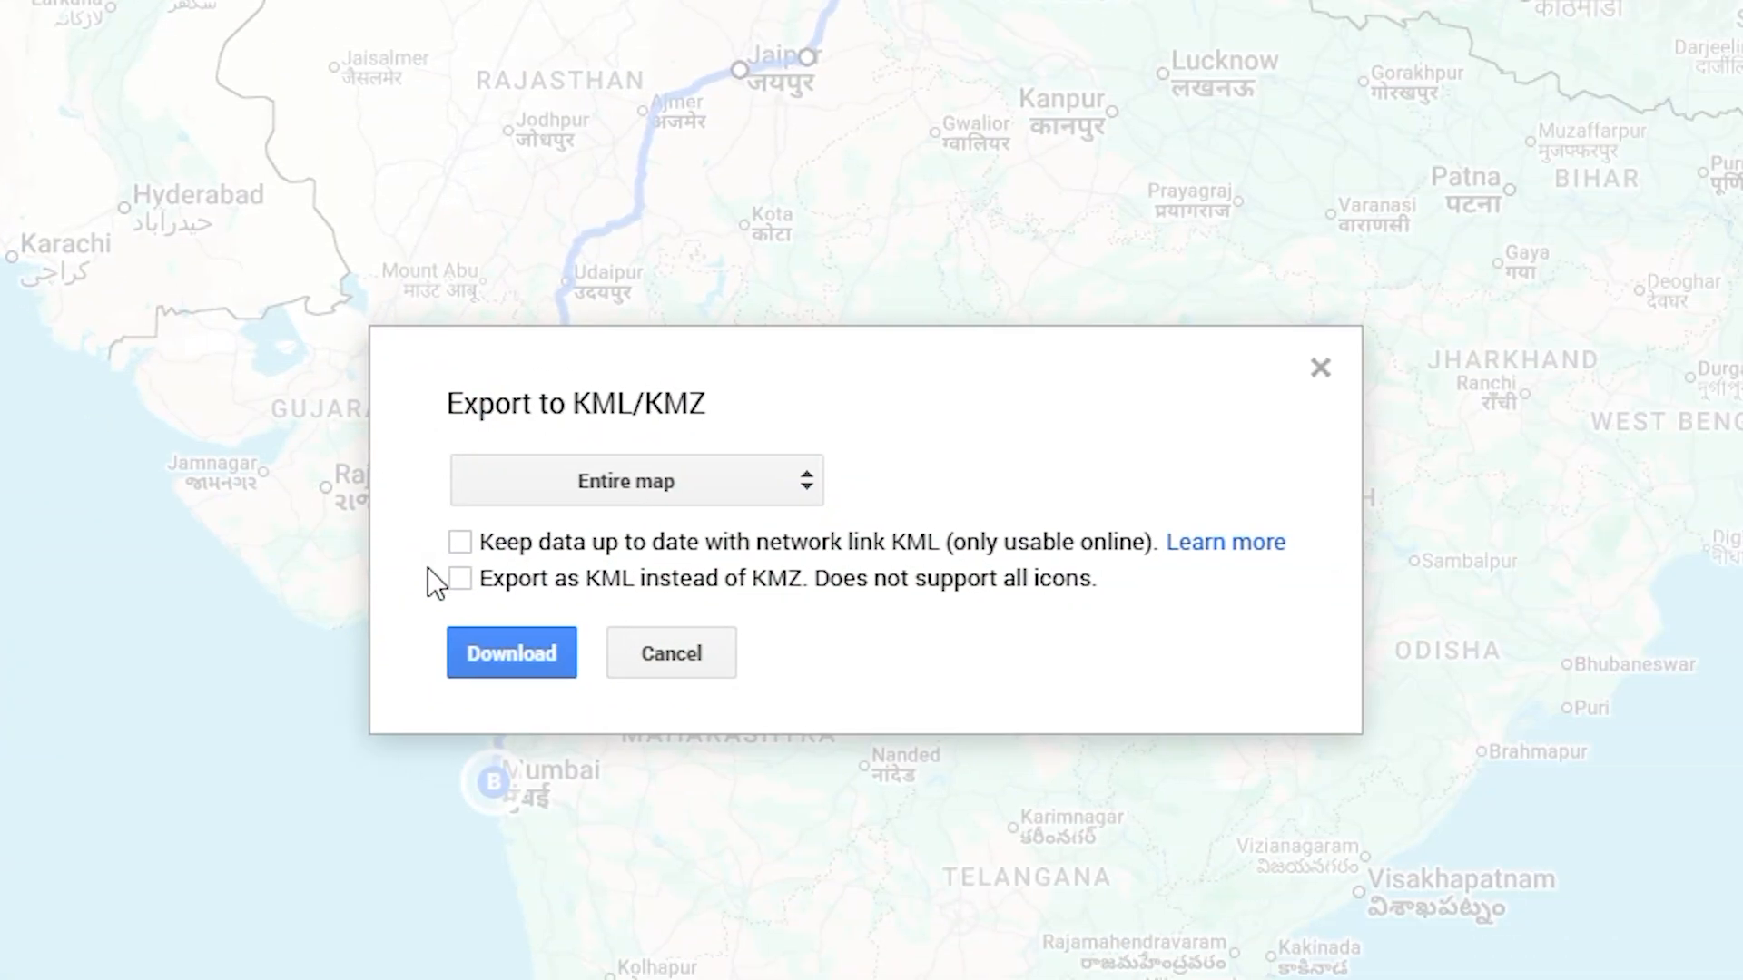
{"action": "left_click", "coordinate": [460, 578]}
{"action": "left_click", "coordinate": [552, 674]}
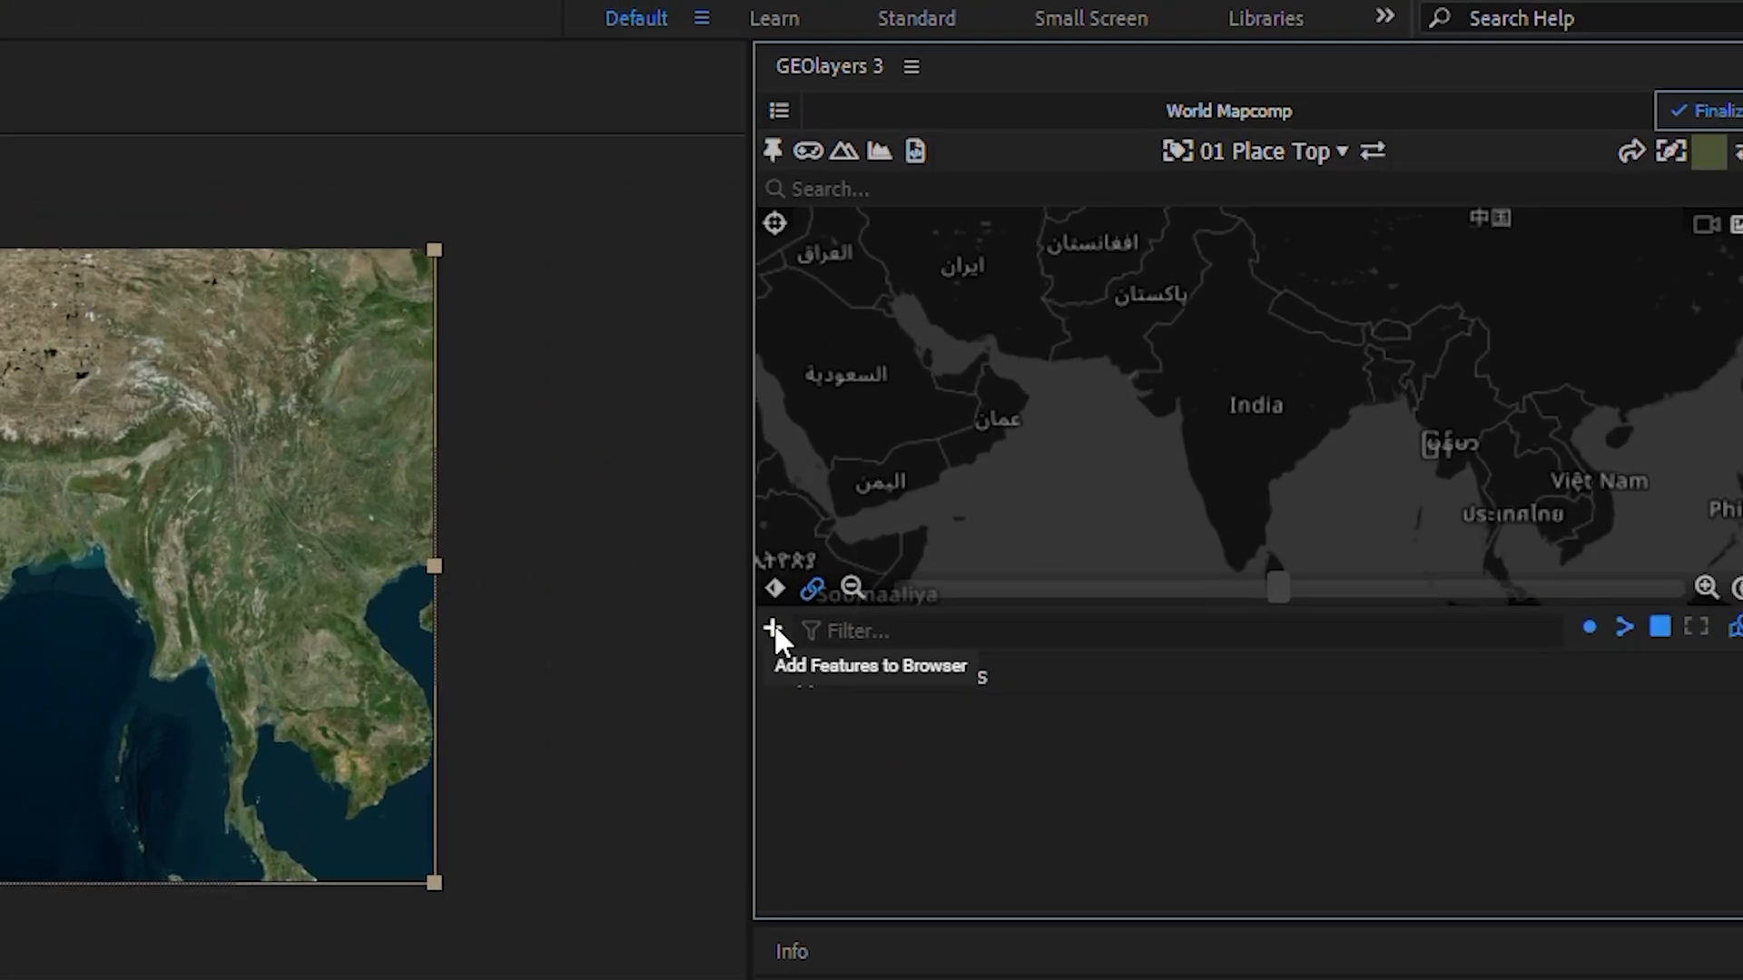
Switch to After Effects and import Road Mapp.kml from Downloads into the GEOlayers feature browser.
{"action": "left_click", "coordinate": [733, 648]}
{"action": "left_click", "coordinate": [820, 715]}
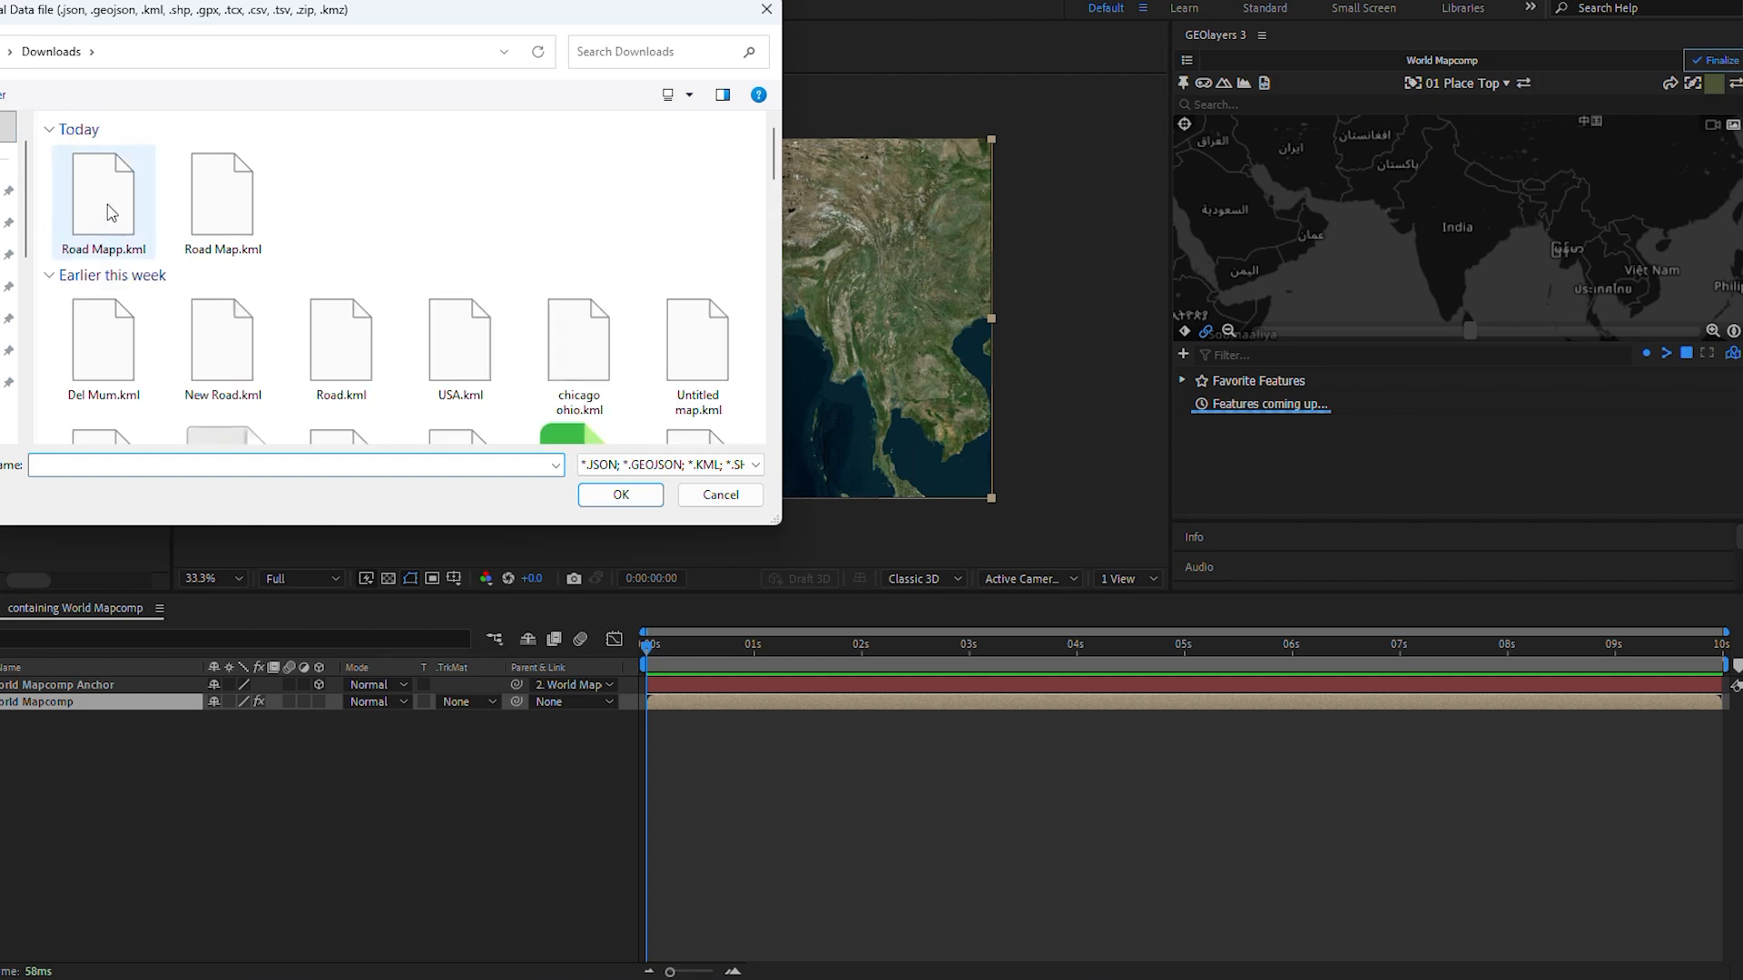
{"action": "double_click", "coordinate": [100, 221]}
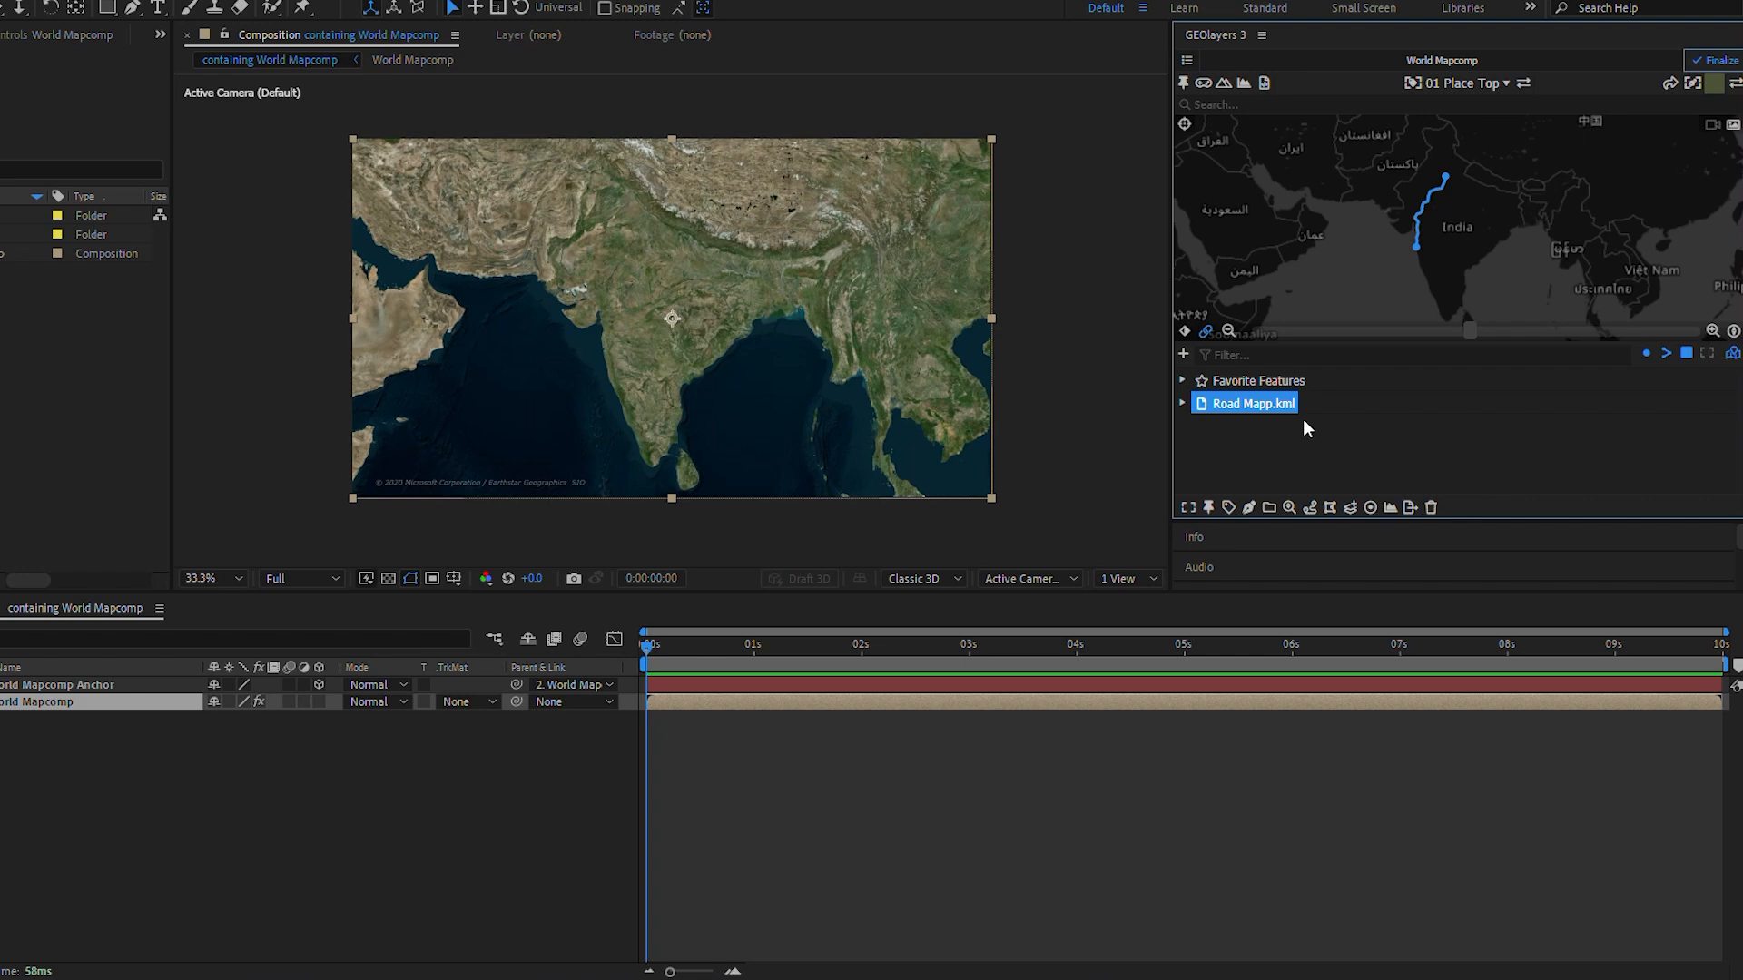
Animate the feature path of Road Mapp.kml on the map with a 5-second duration.
{"action": "scroll", "coordinate": [1457, 223], "scroll_direction": "up", "scroll_amount": 1}
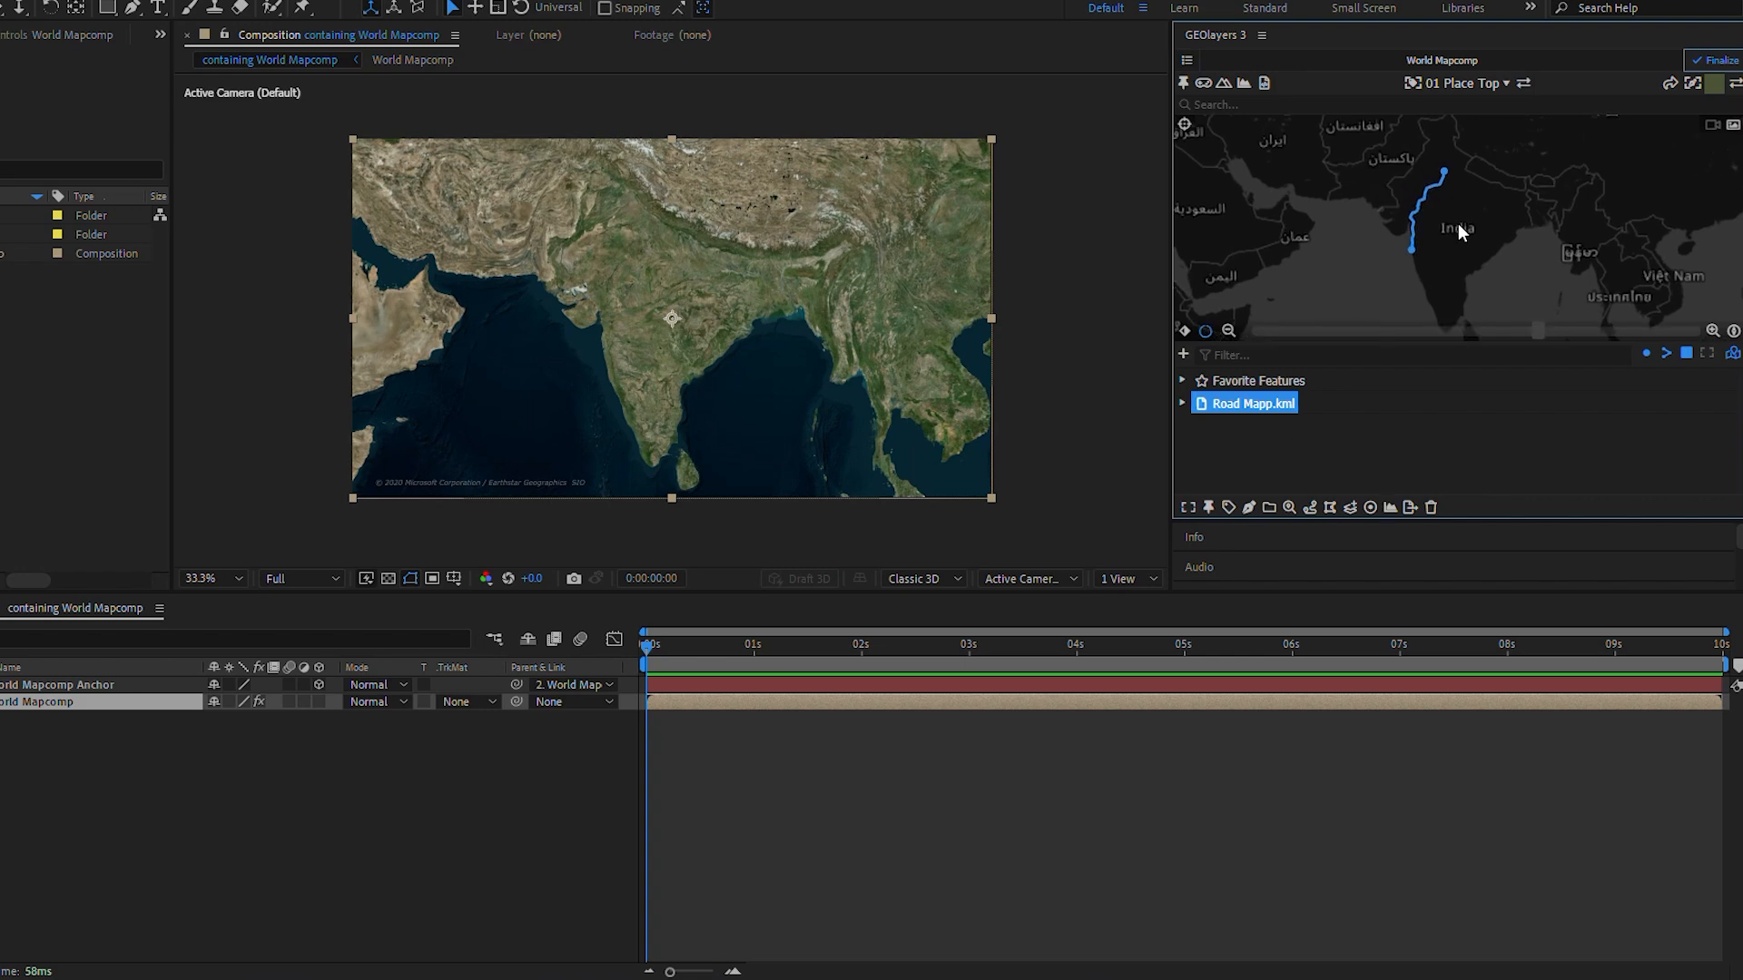
{"action": "scroll", "coordinate": [1457, 224], "scroll_direction": "down", "scroll_amount": 1}
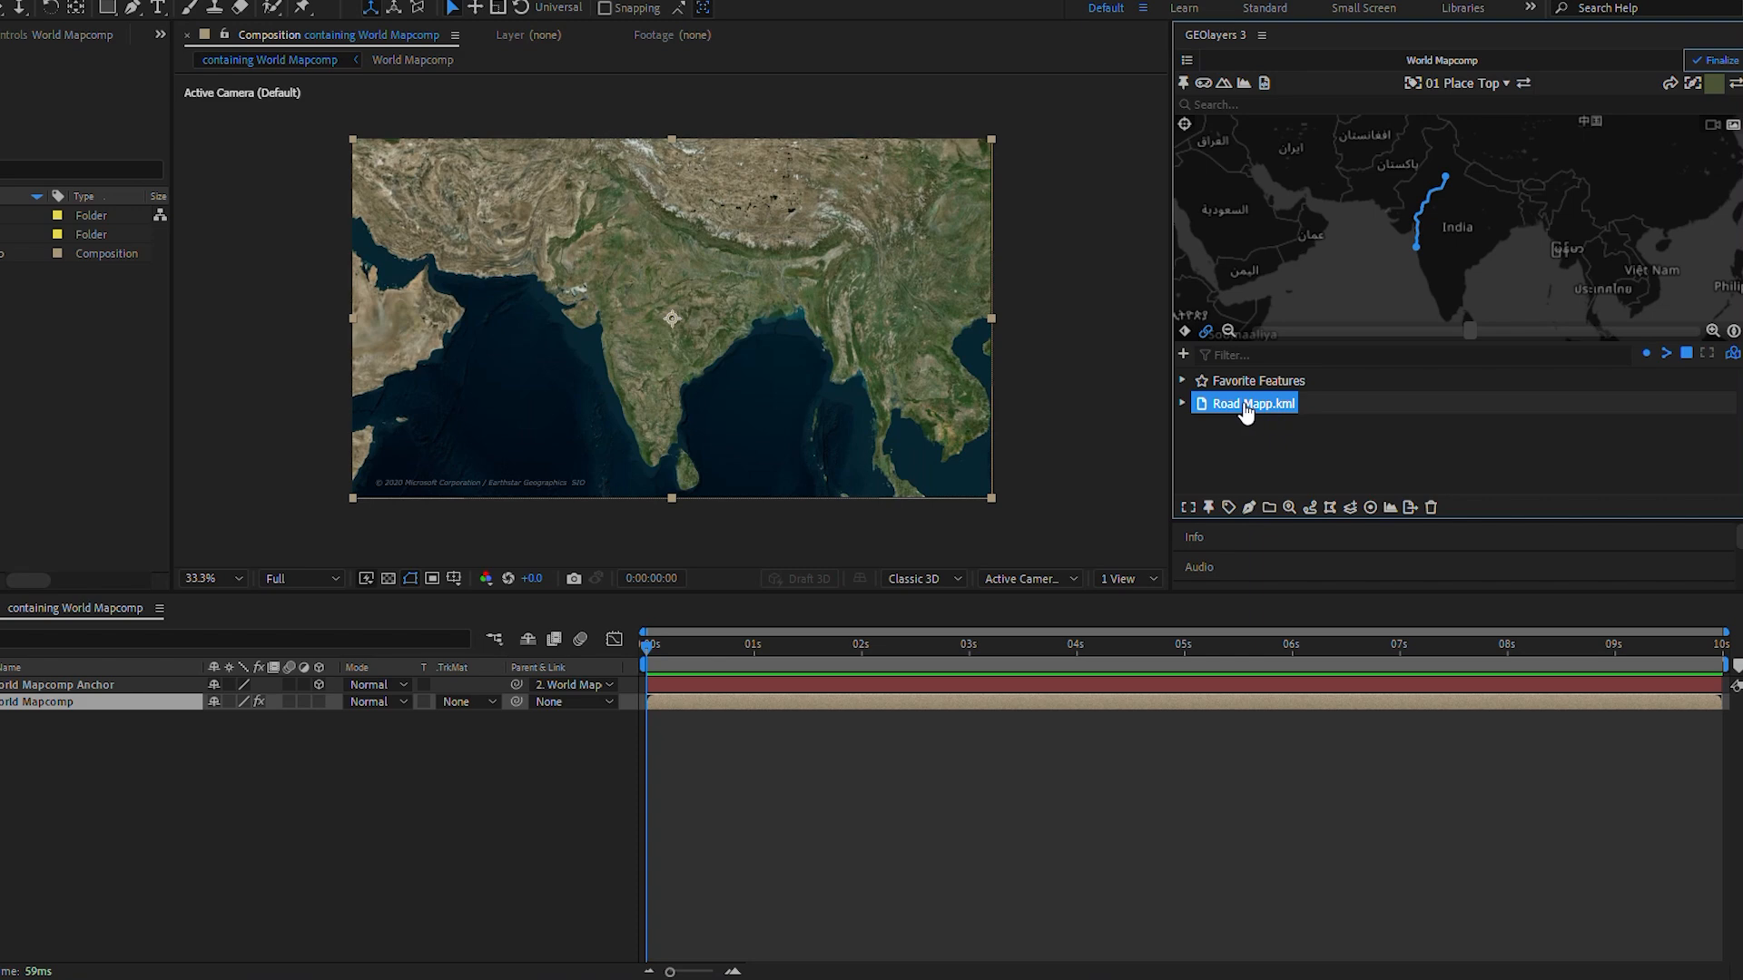
{"action": "left_click", "coordinate": [1250, 511]}
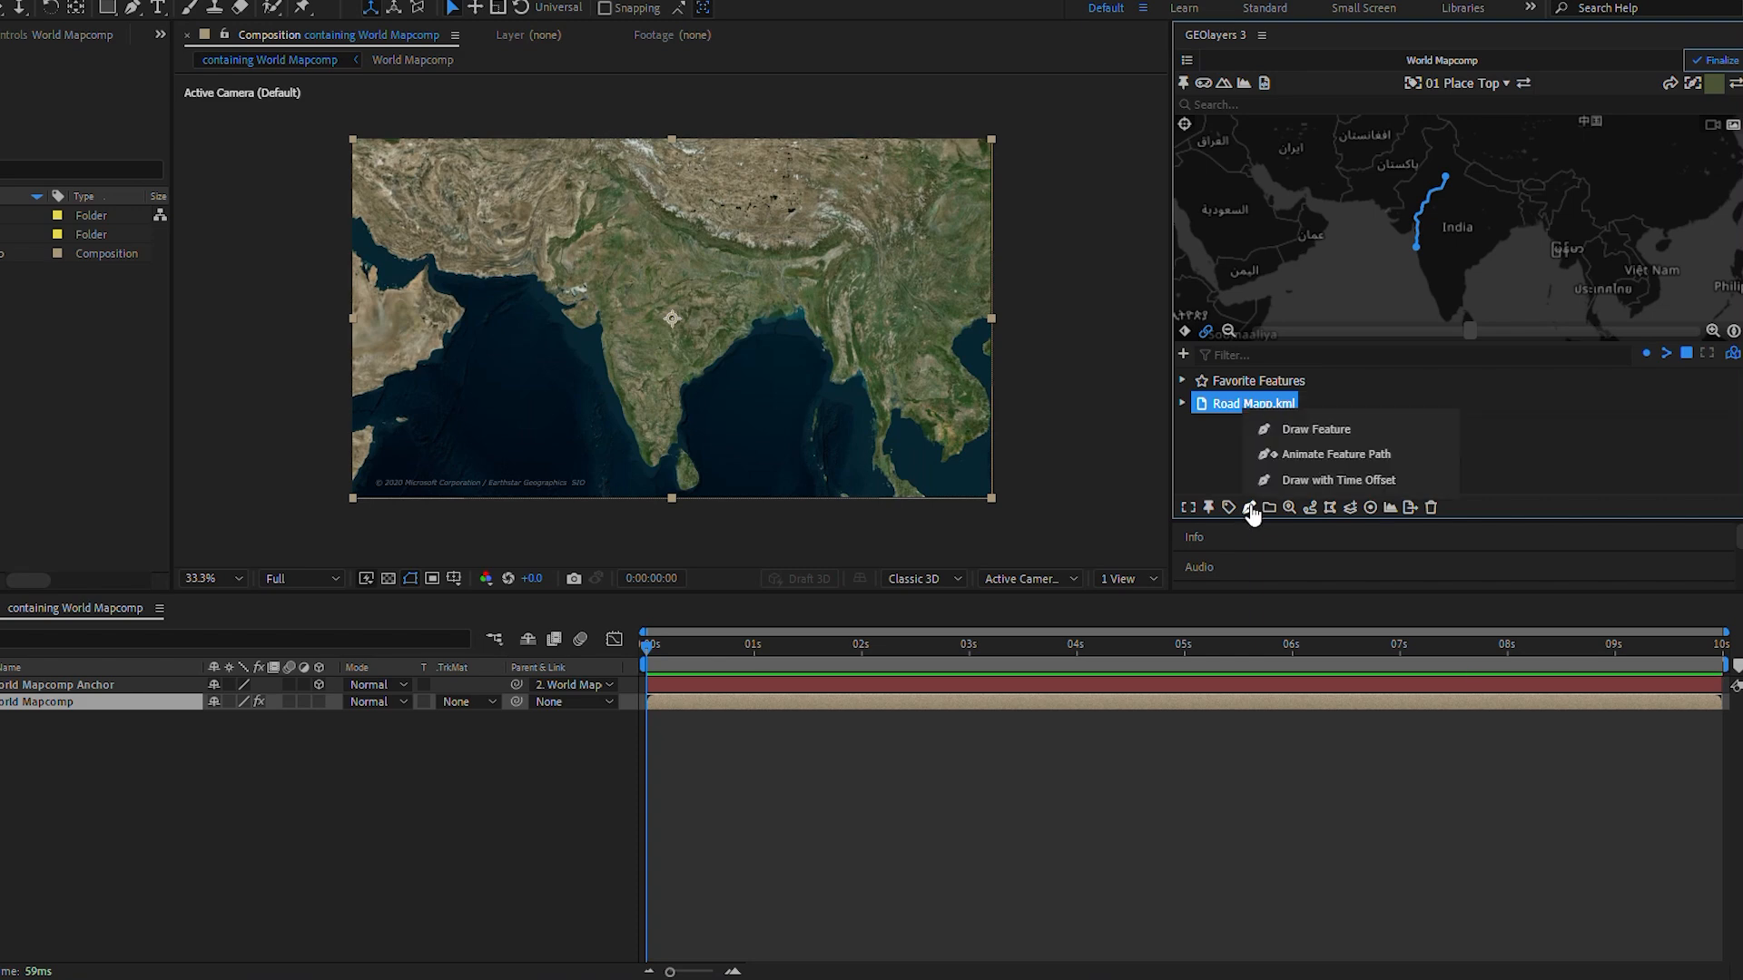
{"action": "left_click", "coordinate": [1307, 458]}
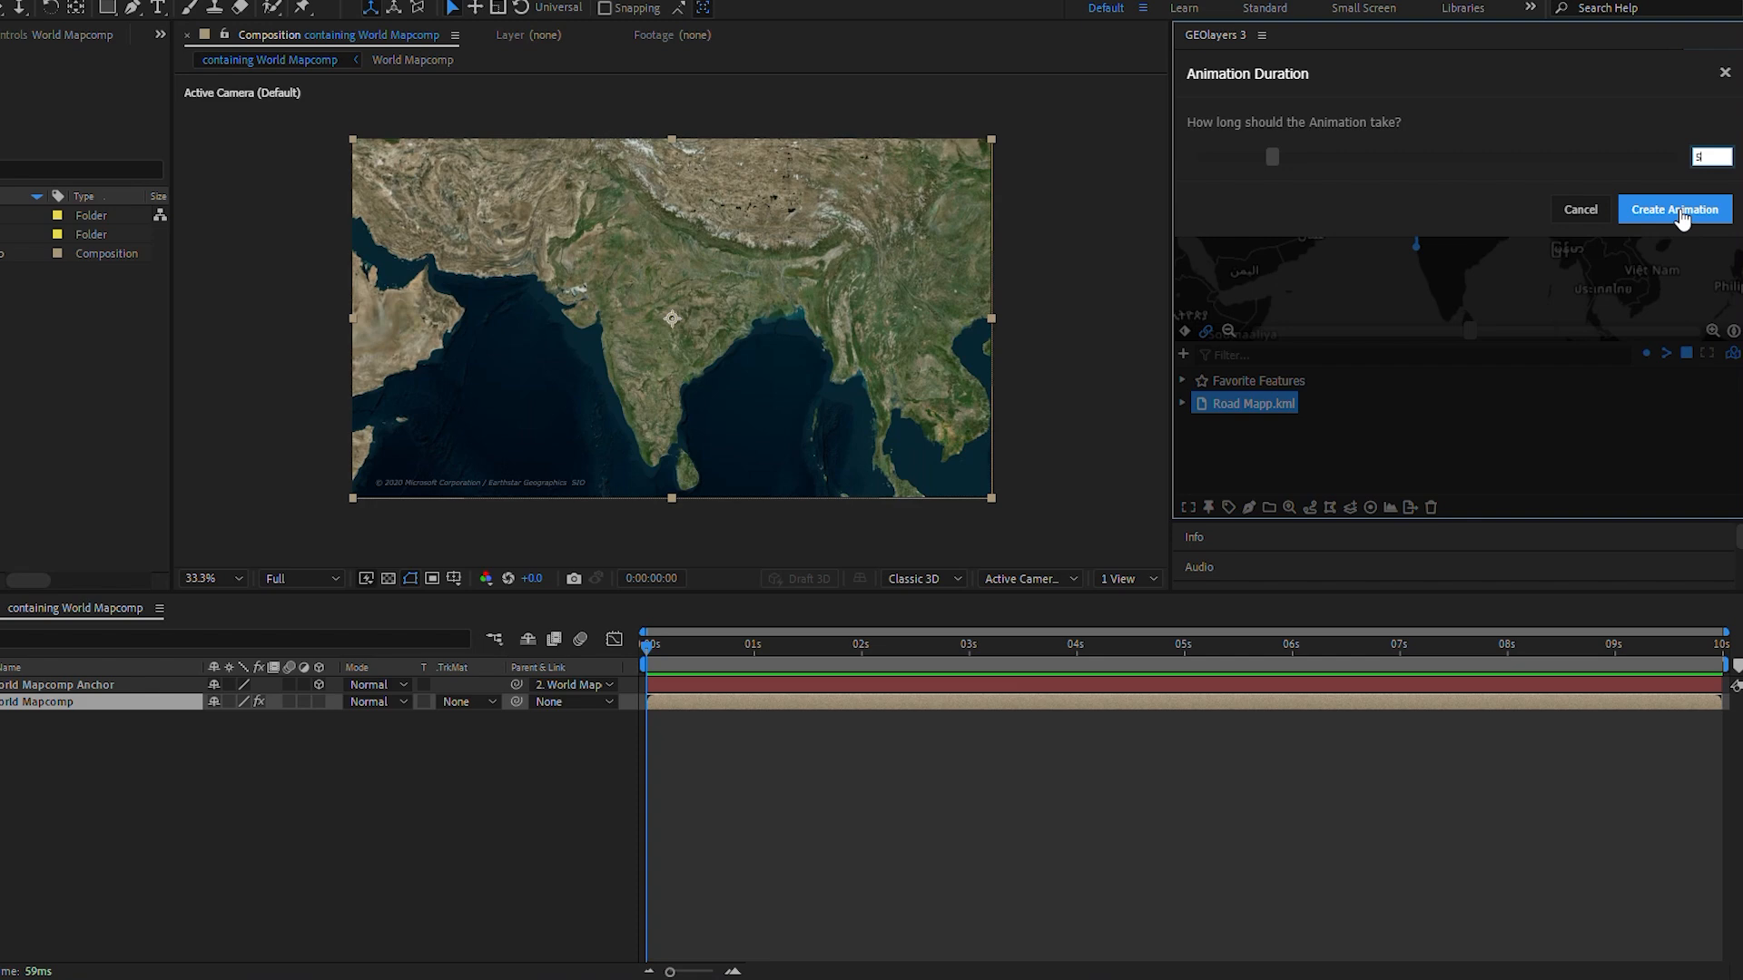
{"action": "left_click", "coordinate": [1679, 210]}
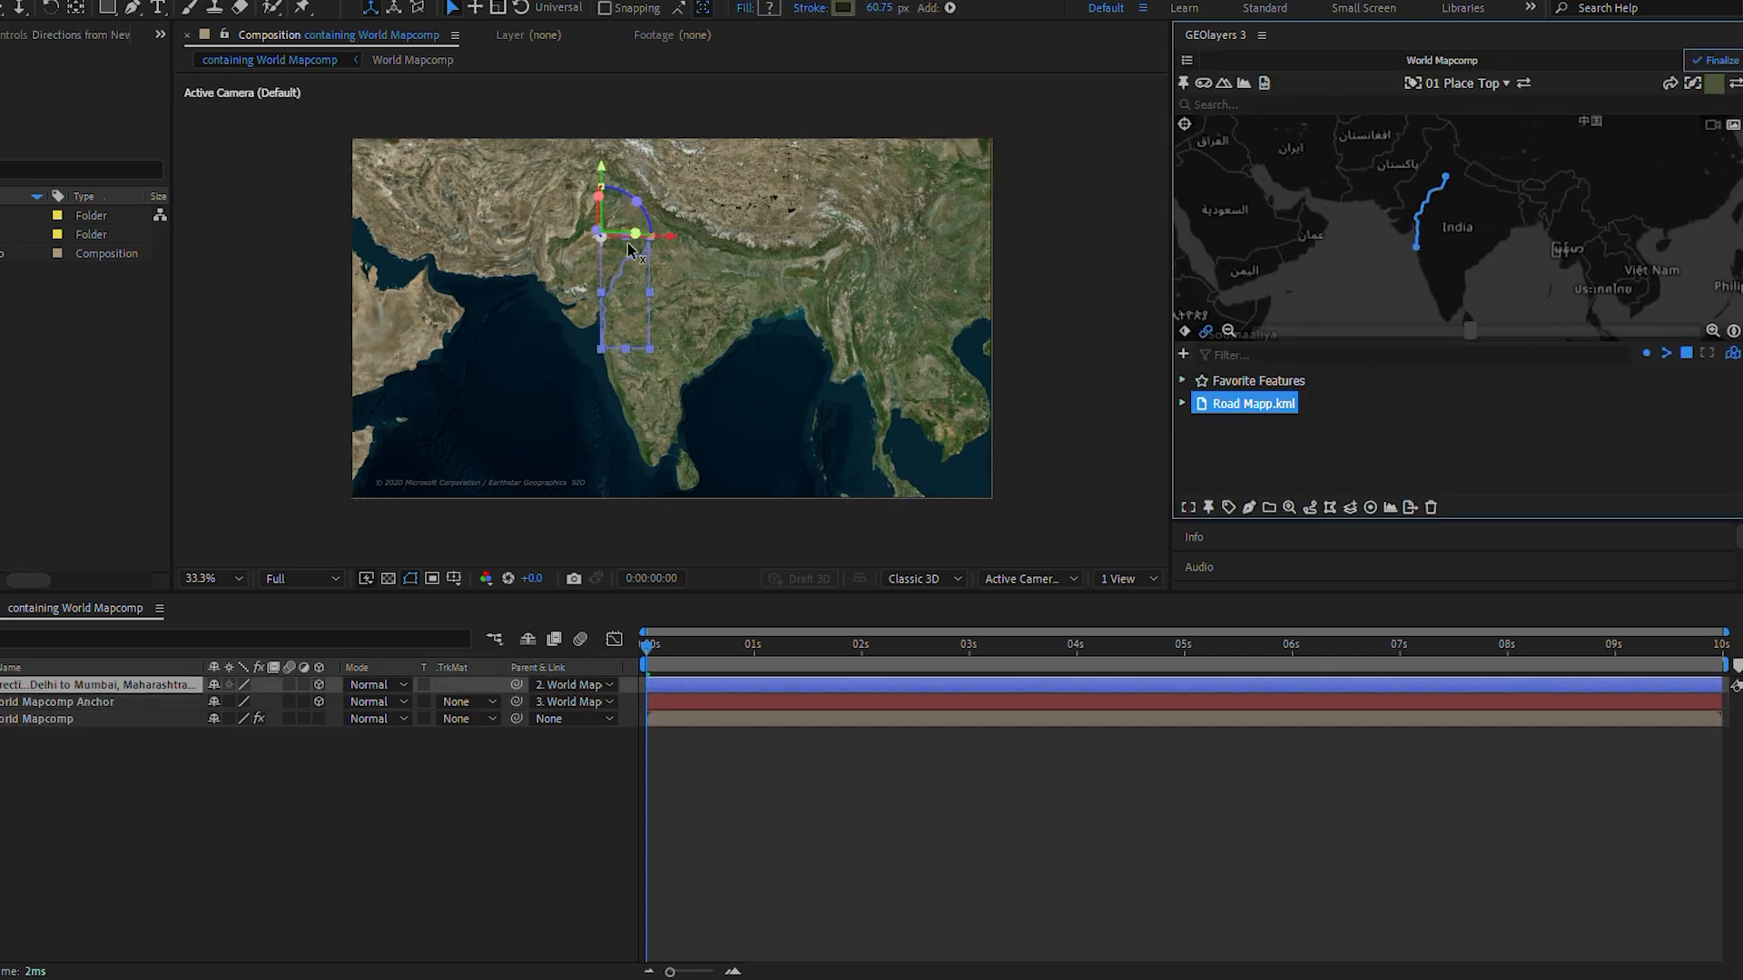
Check the drawn route at 5 seconds and set its stroke colour to white (FFFFFF).
{"action": "left_click_drag", "start_coordinate": [1089, 662], "coordinate": [1187, 661]}
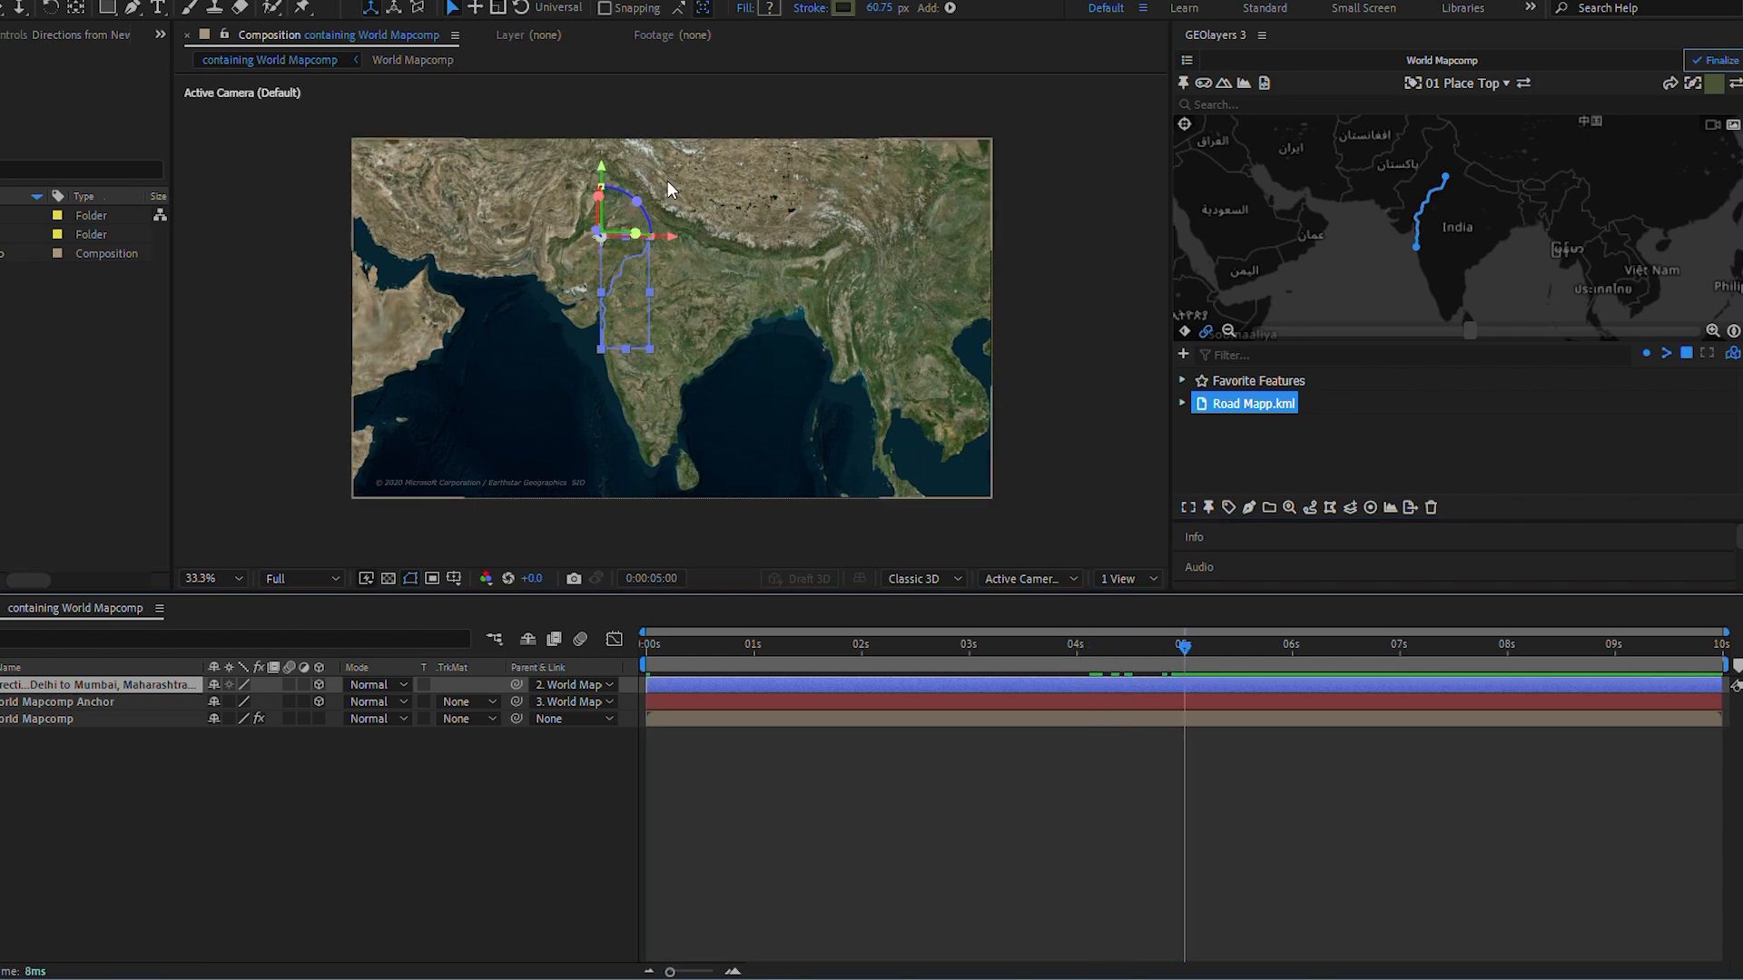
{"action": "double_click", "coordinate": [1042, 2]}
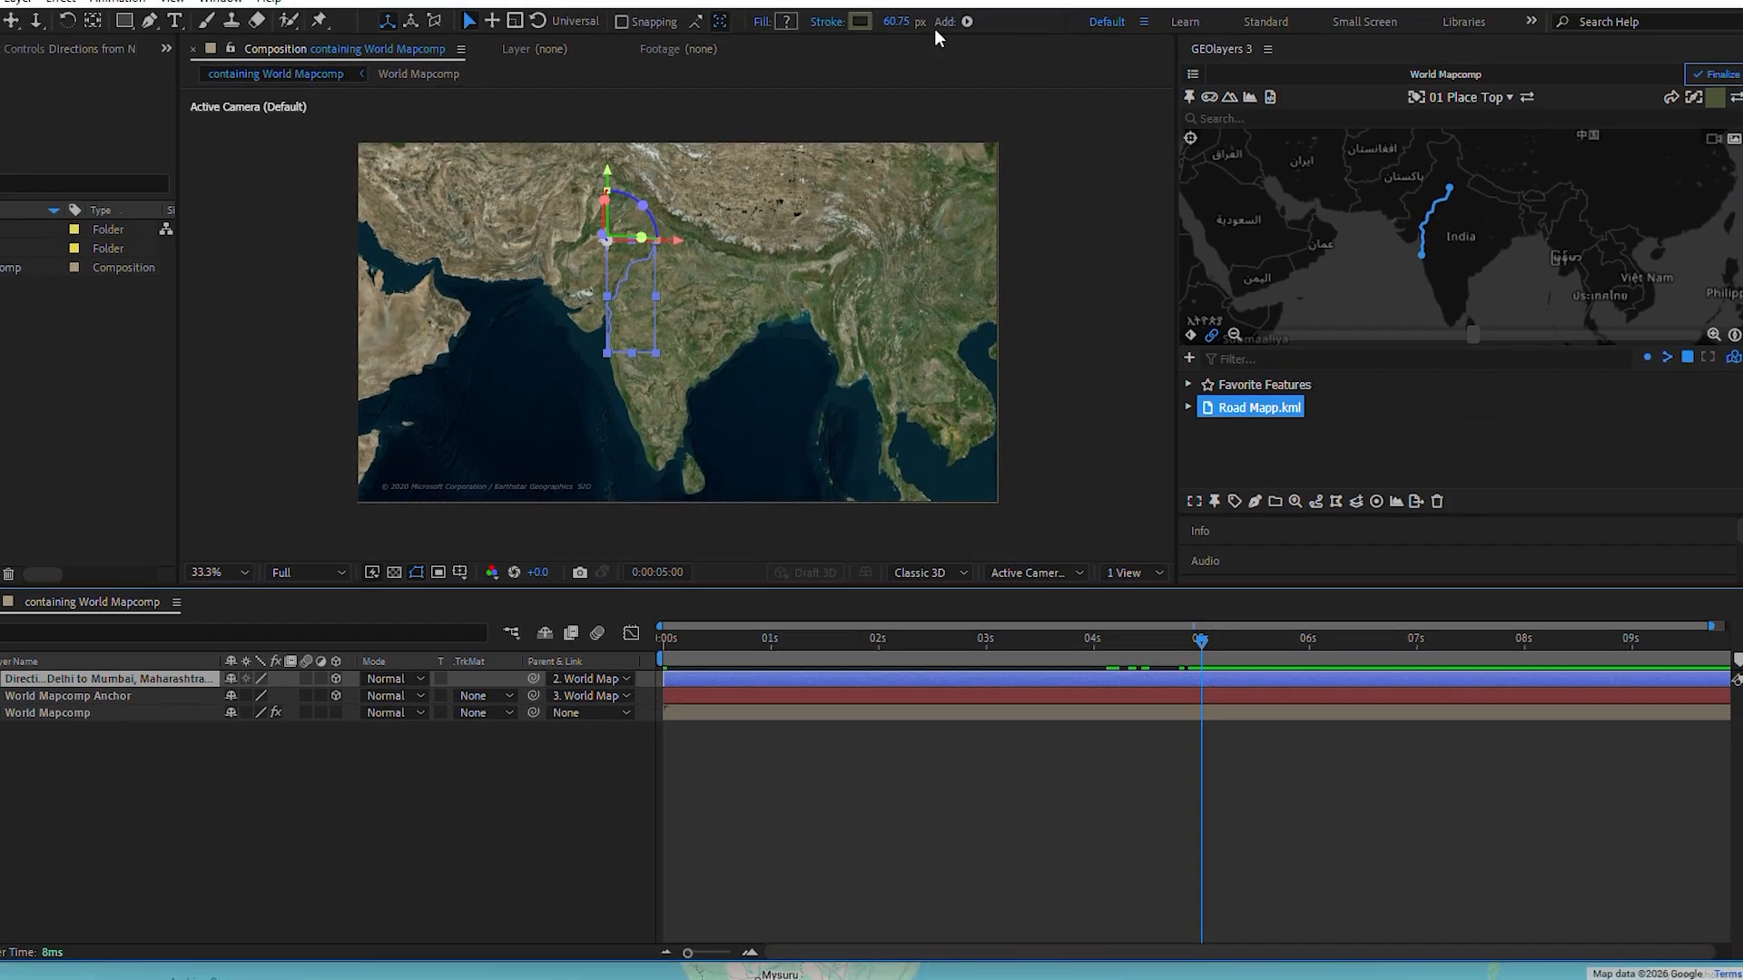
{"action": "left_click", "coordinate": [861, 21]}
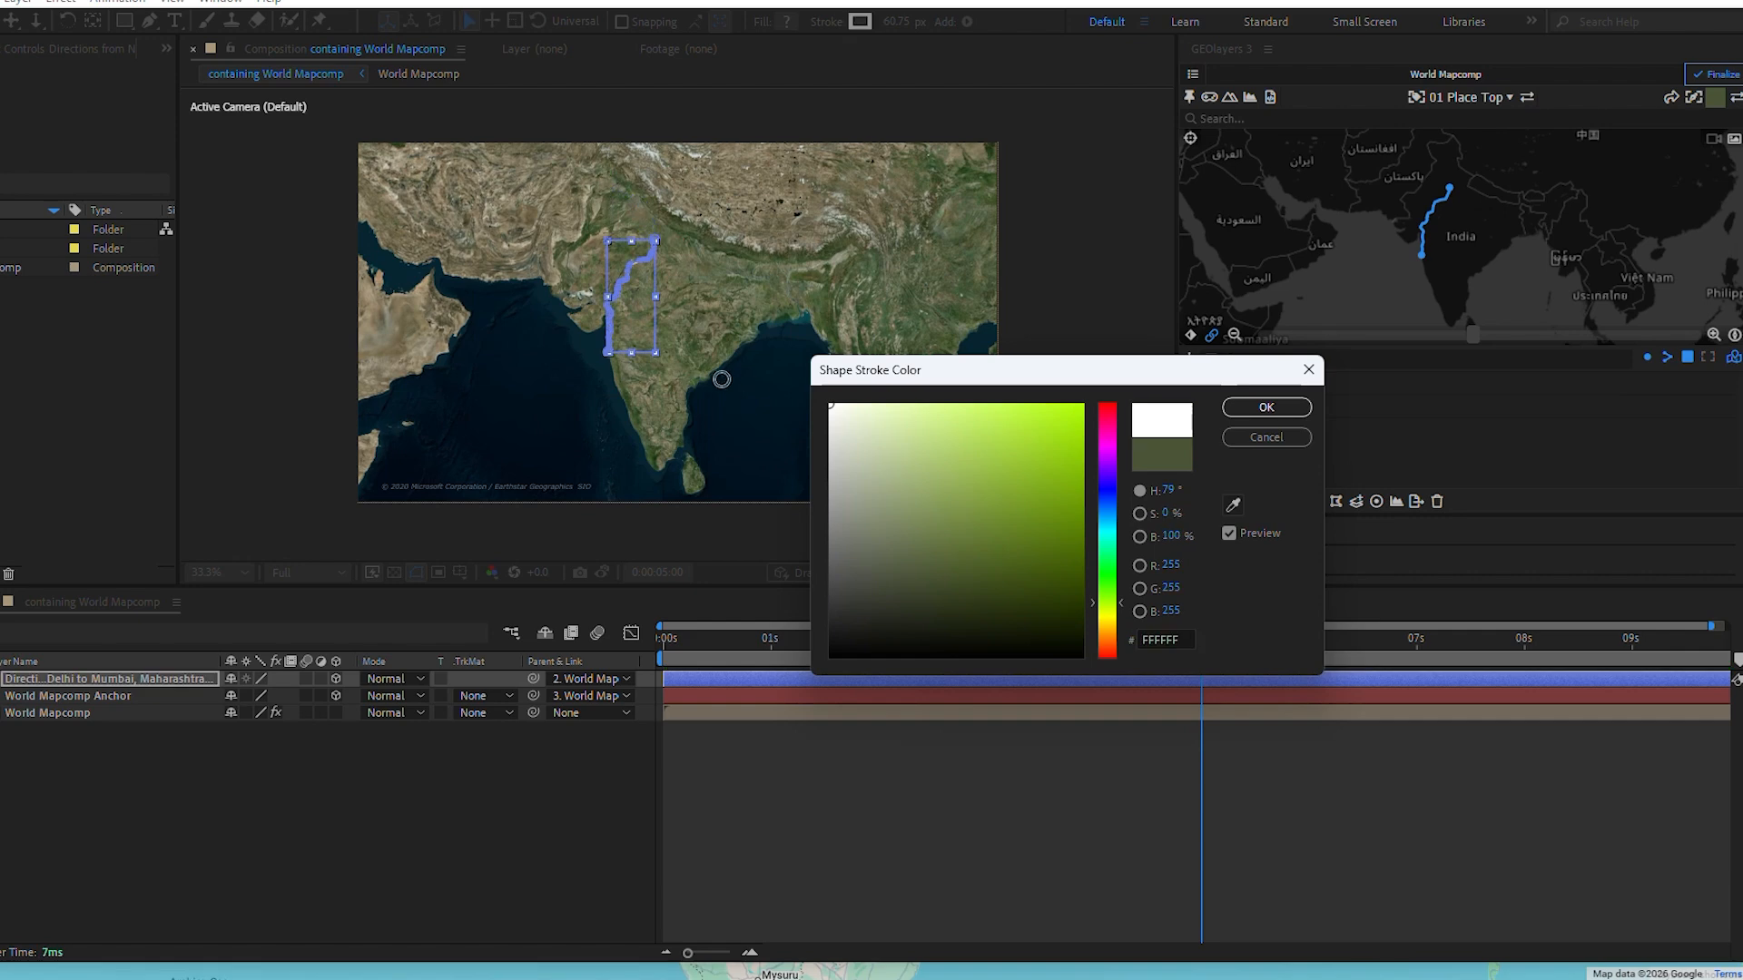
{"action": "left_click", "coordinate": [1267, 407]}
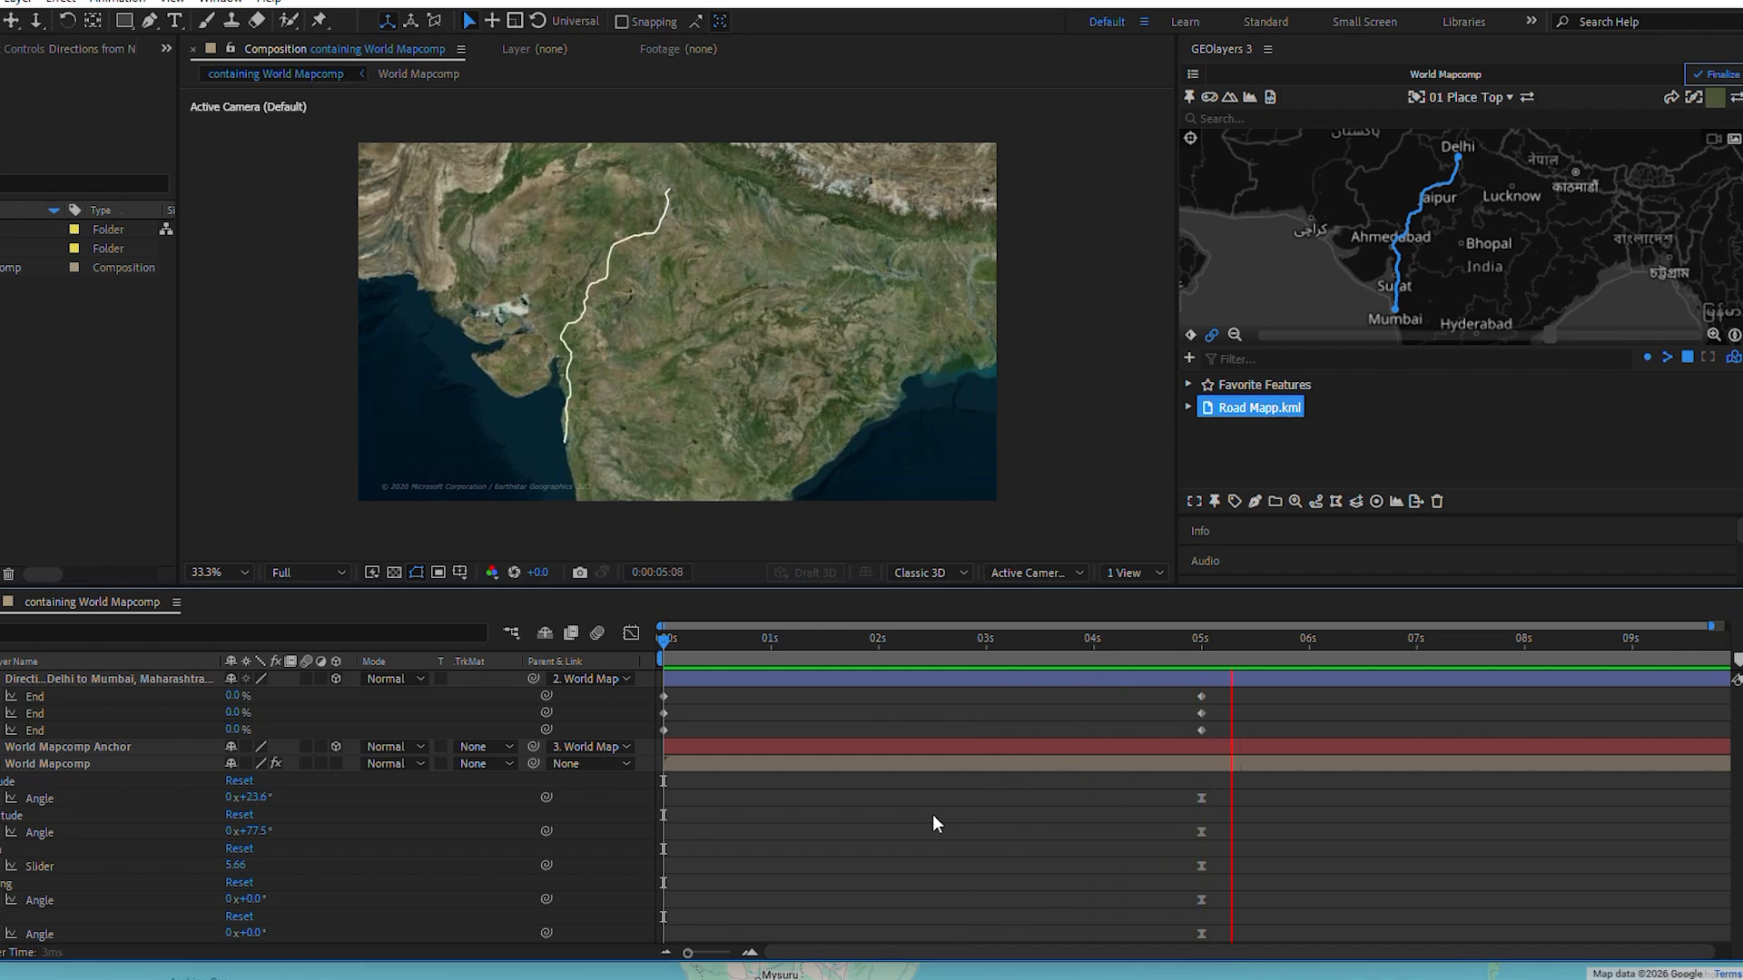
Move the route layer's final End keyframes to 3 seconds and preview the faster line animation from the start.
{"action": "left_click", "coordinate": [1076, 646]}
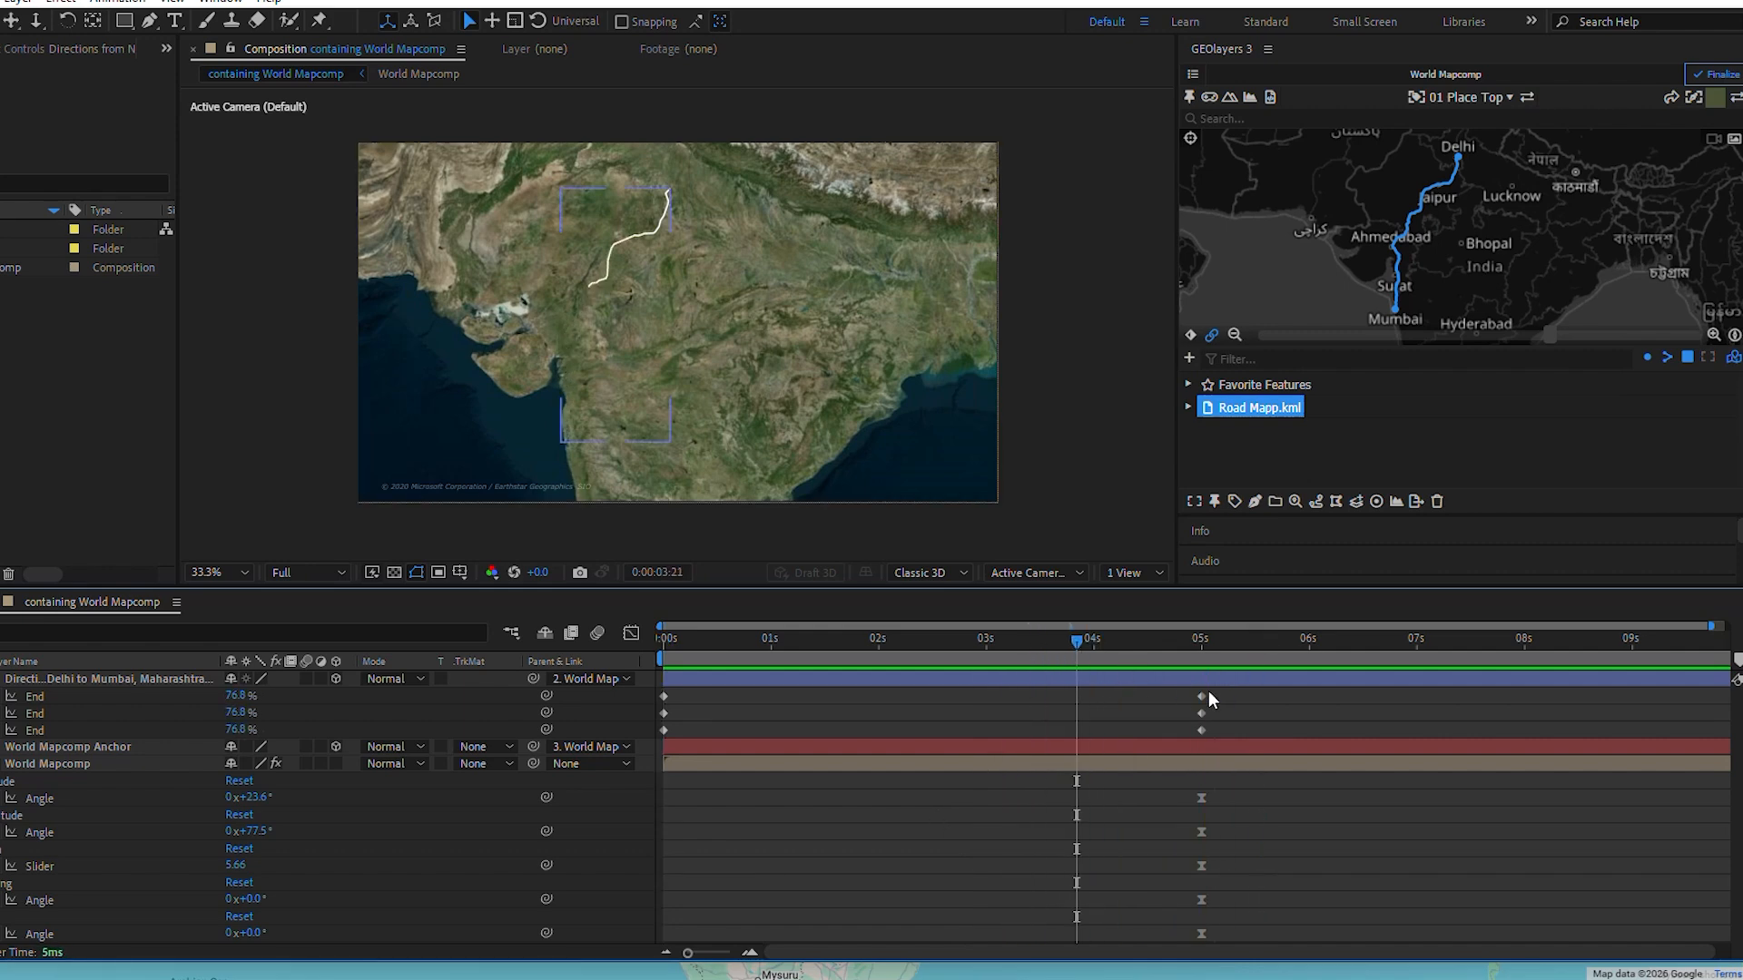
{"action": "left_click_drag", "start_coordinate": [1233, 693], "coordinate": [1073, 743]}
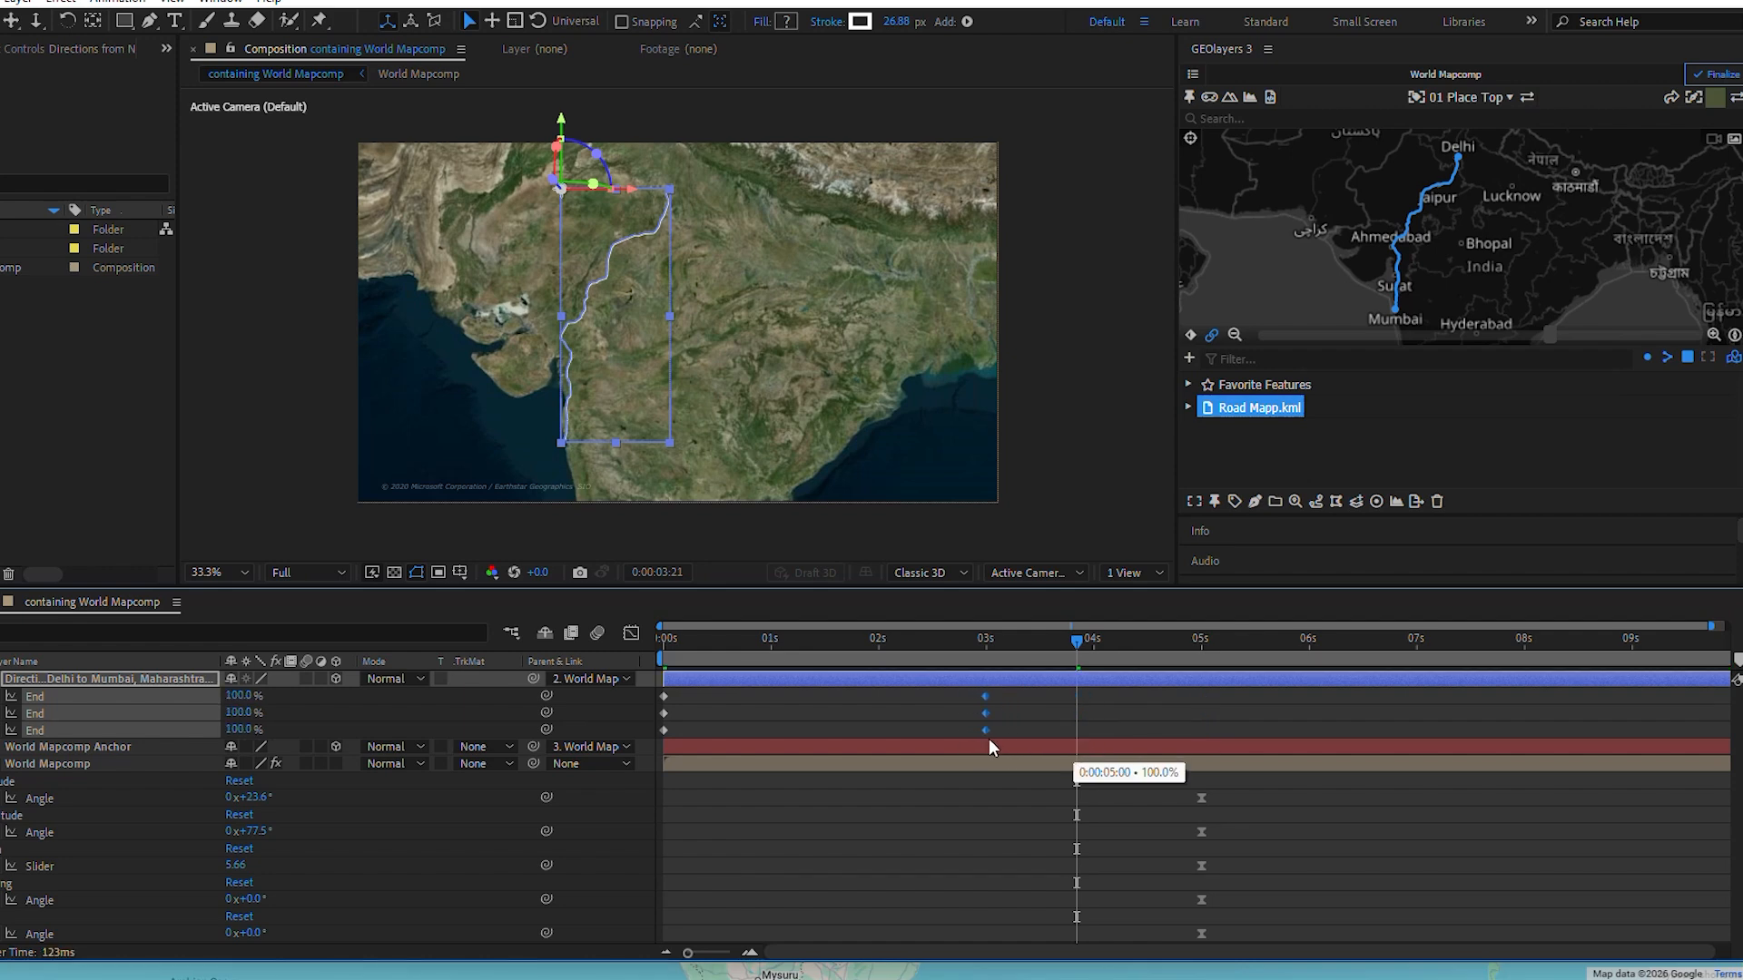
{"action": "left_click_drag", "start_coordinate": [832, 646], "coordinate": [584, 652]}
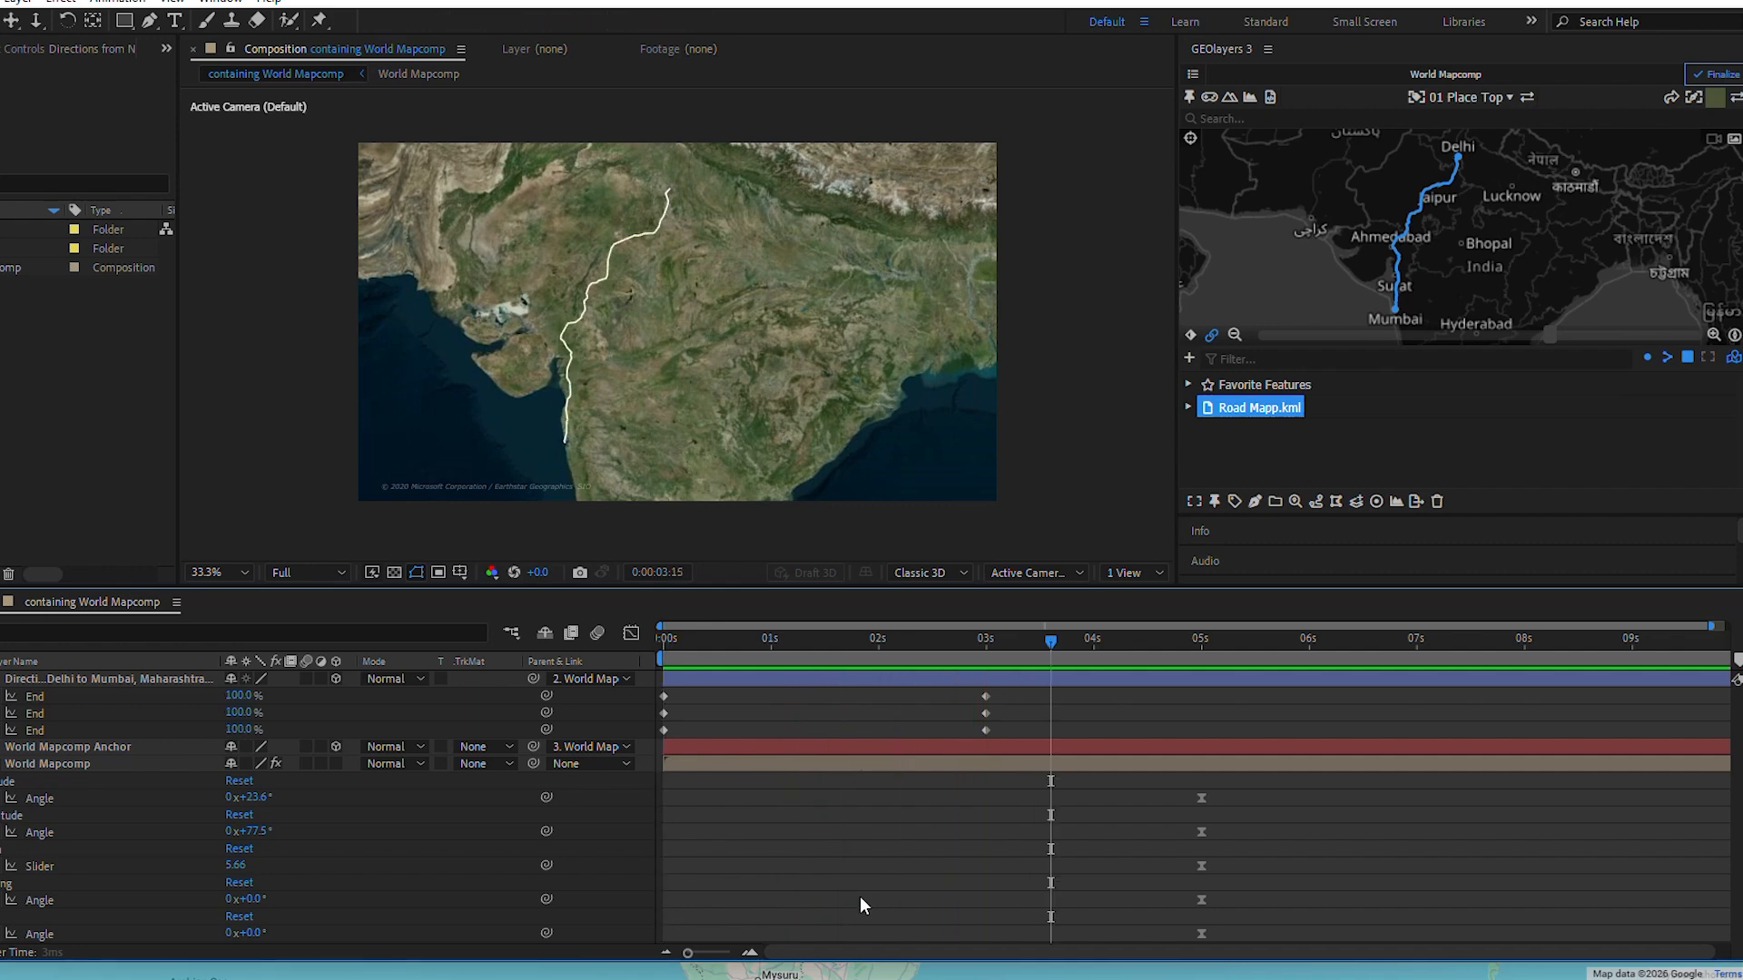
{"action": "left_click_drag", "start_coordinate": [979, 652], "coordinate": [626, 647]}
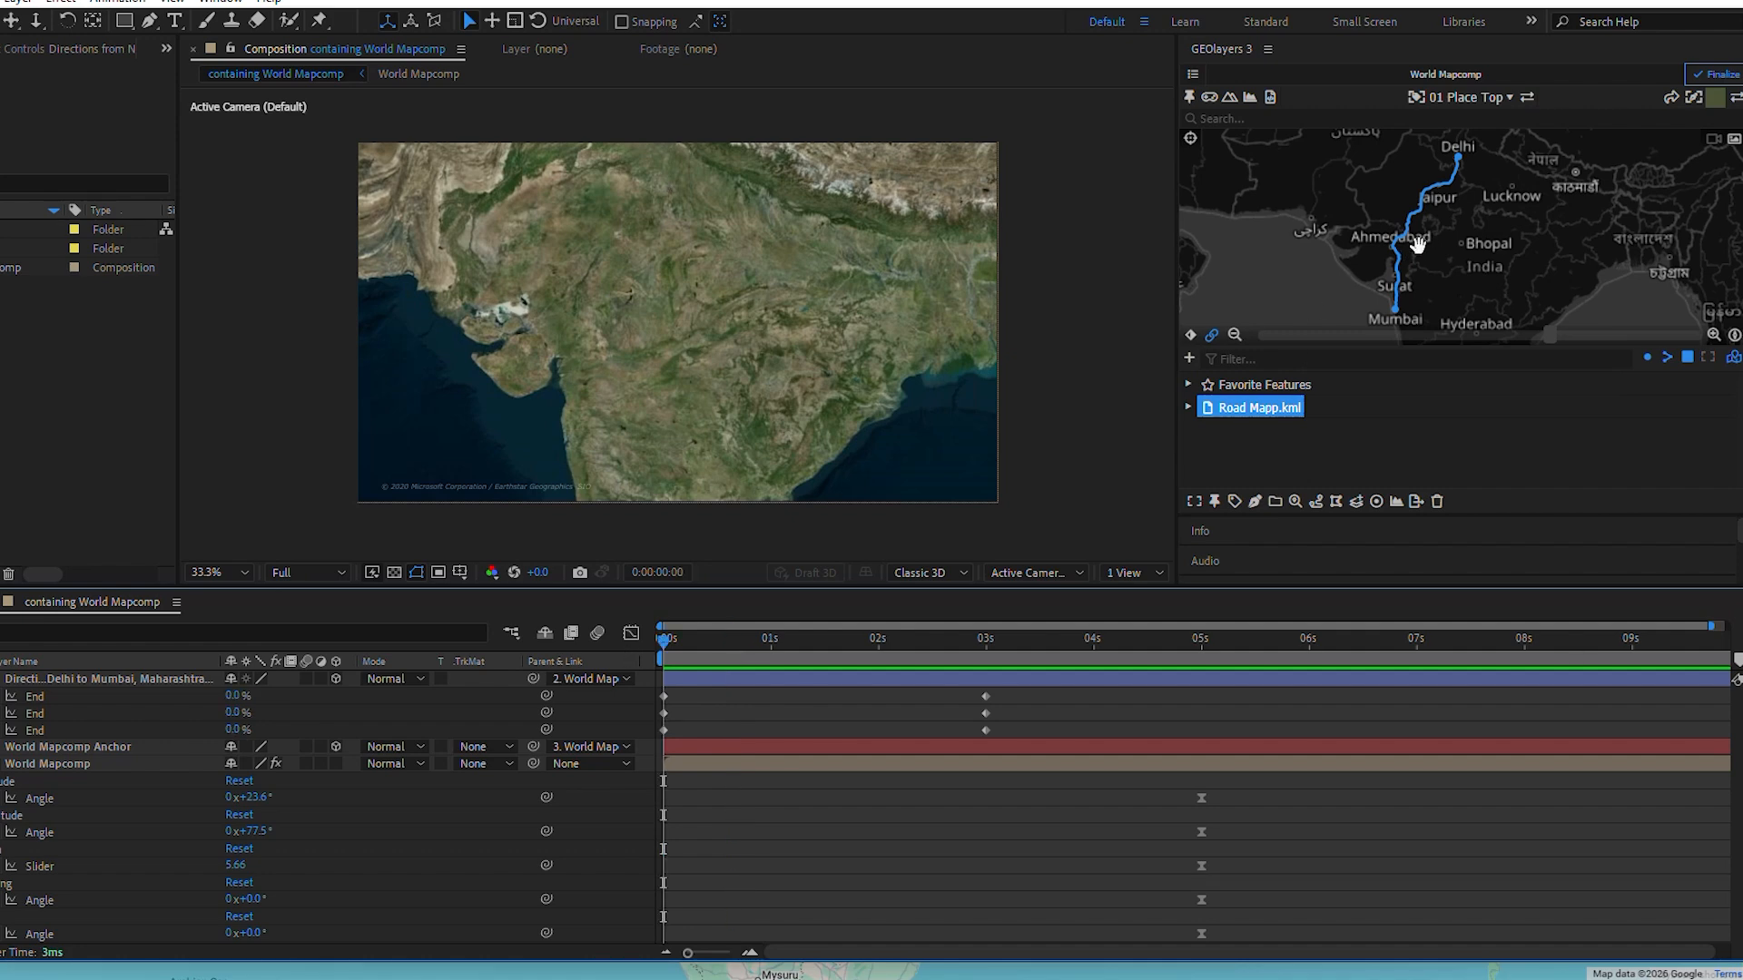
Find Delhi in the GEOlayers place search and add a label for it at the start of the timeline.
{"action": "left_click", "coordinate": [1341, 465]}
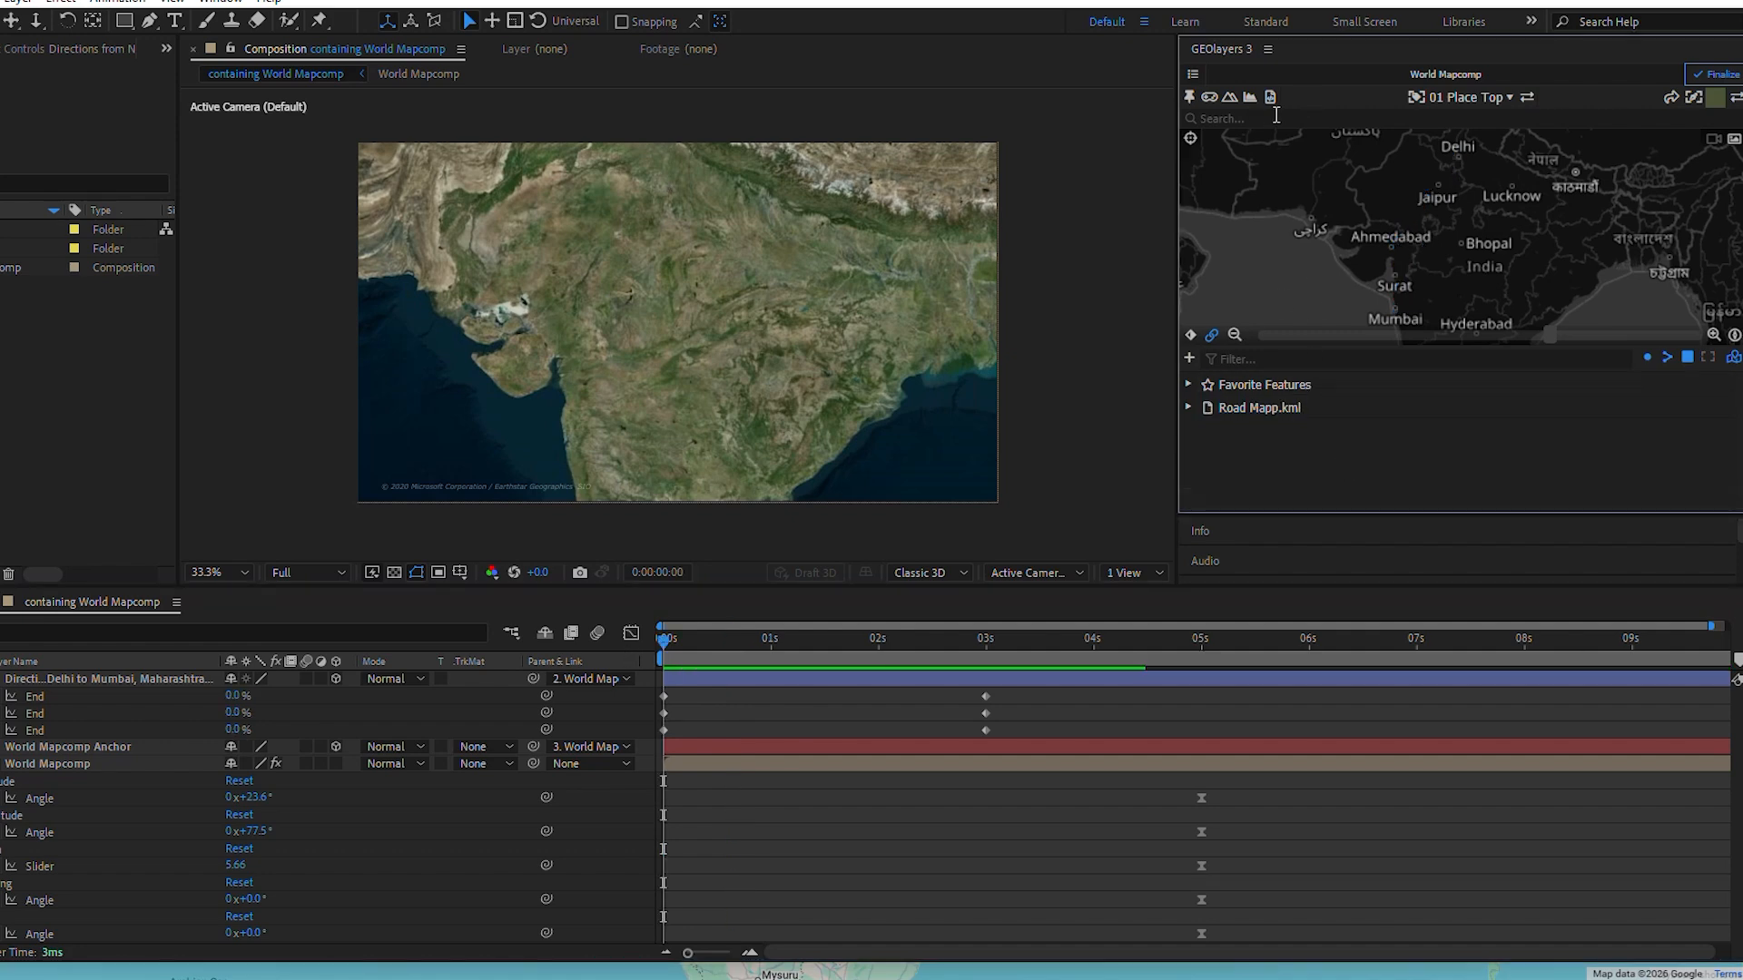
{"action": "left_click", "coordinate": [1276, 117]}
{"action": "type", "text": "delhi"}
{"action": "key", "text": "Return"}
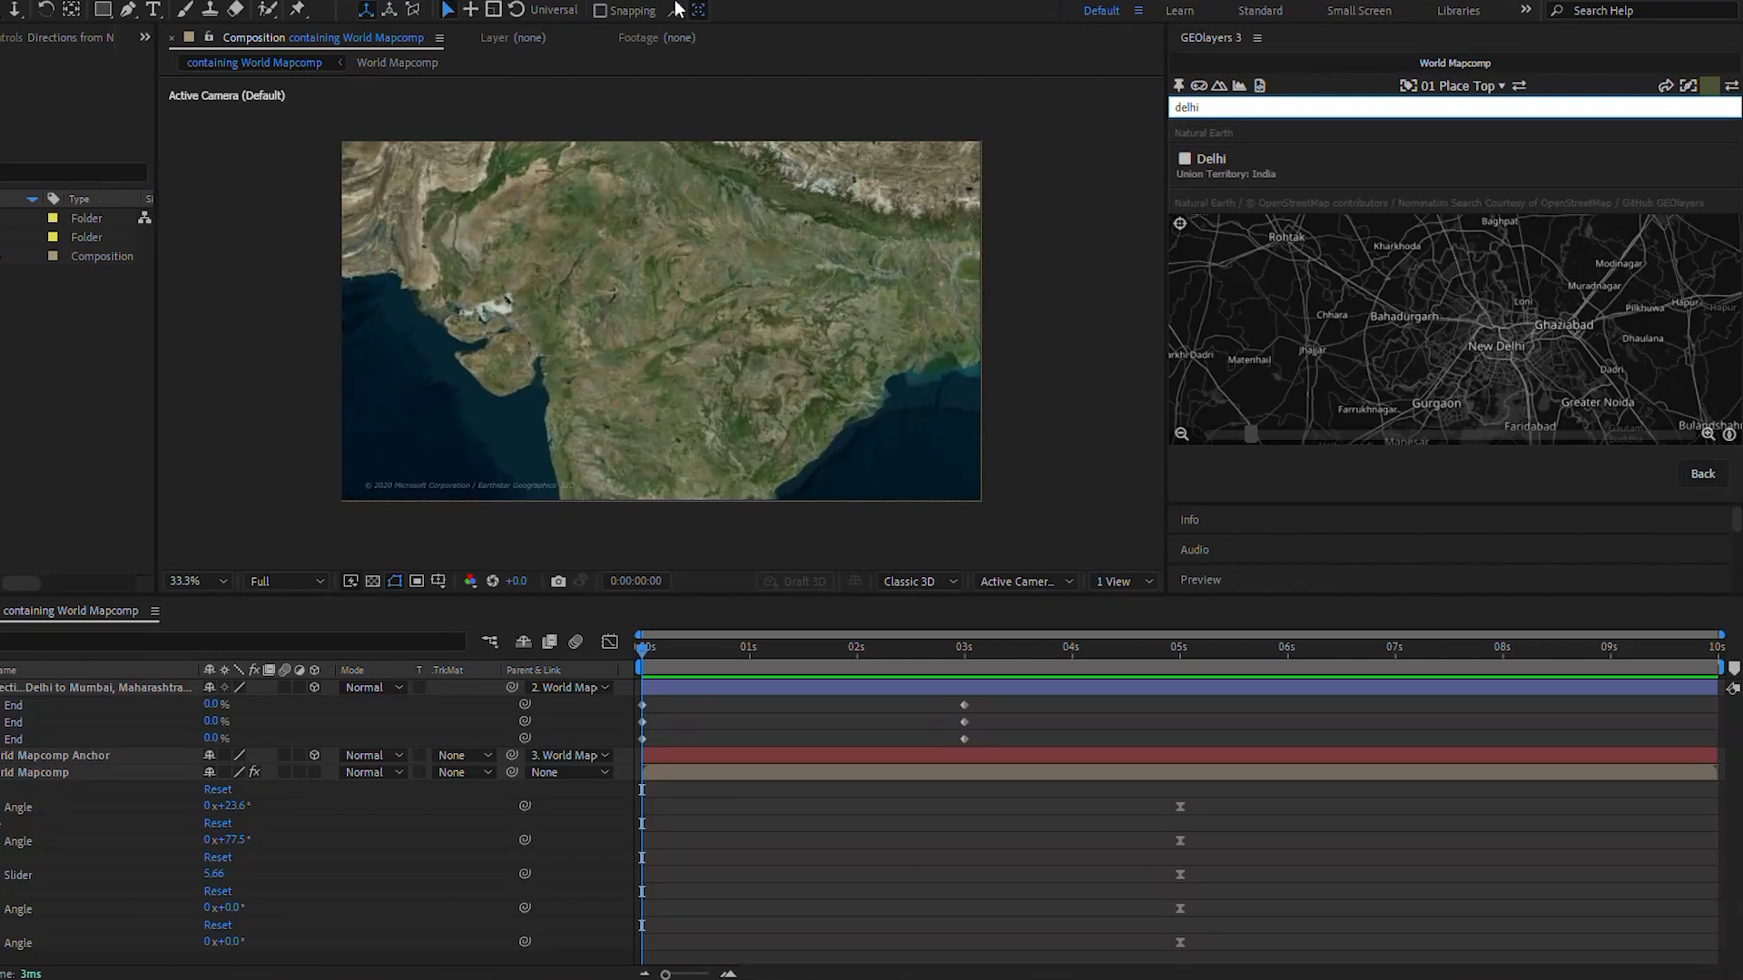
{"action": "mouse_move", "coordinate": [1250, 180]}
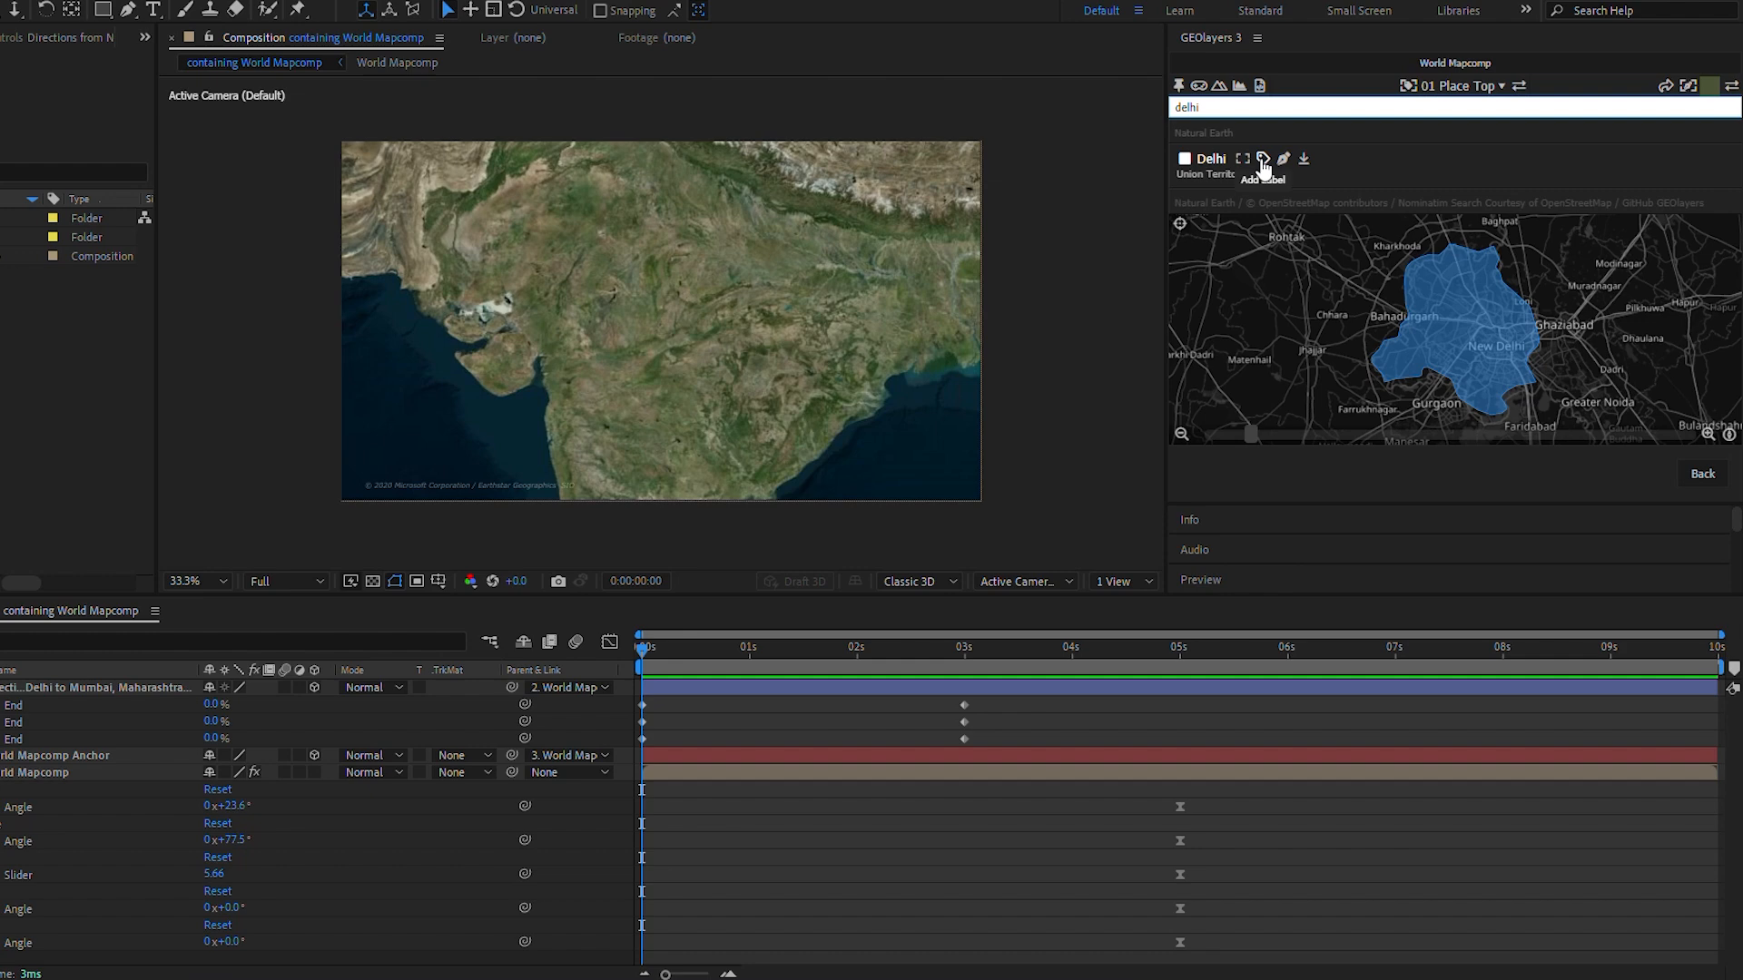
{"action": "left_click", "coordinate": [1263, 161]}
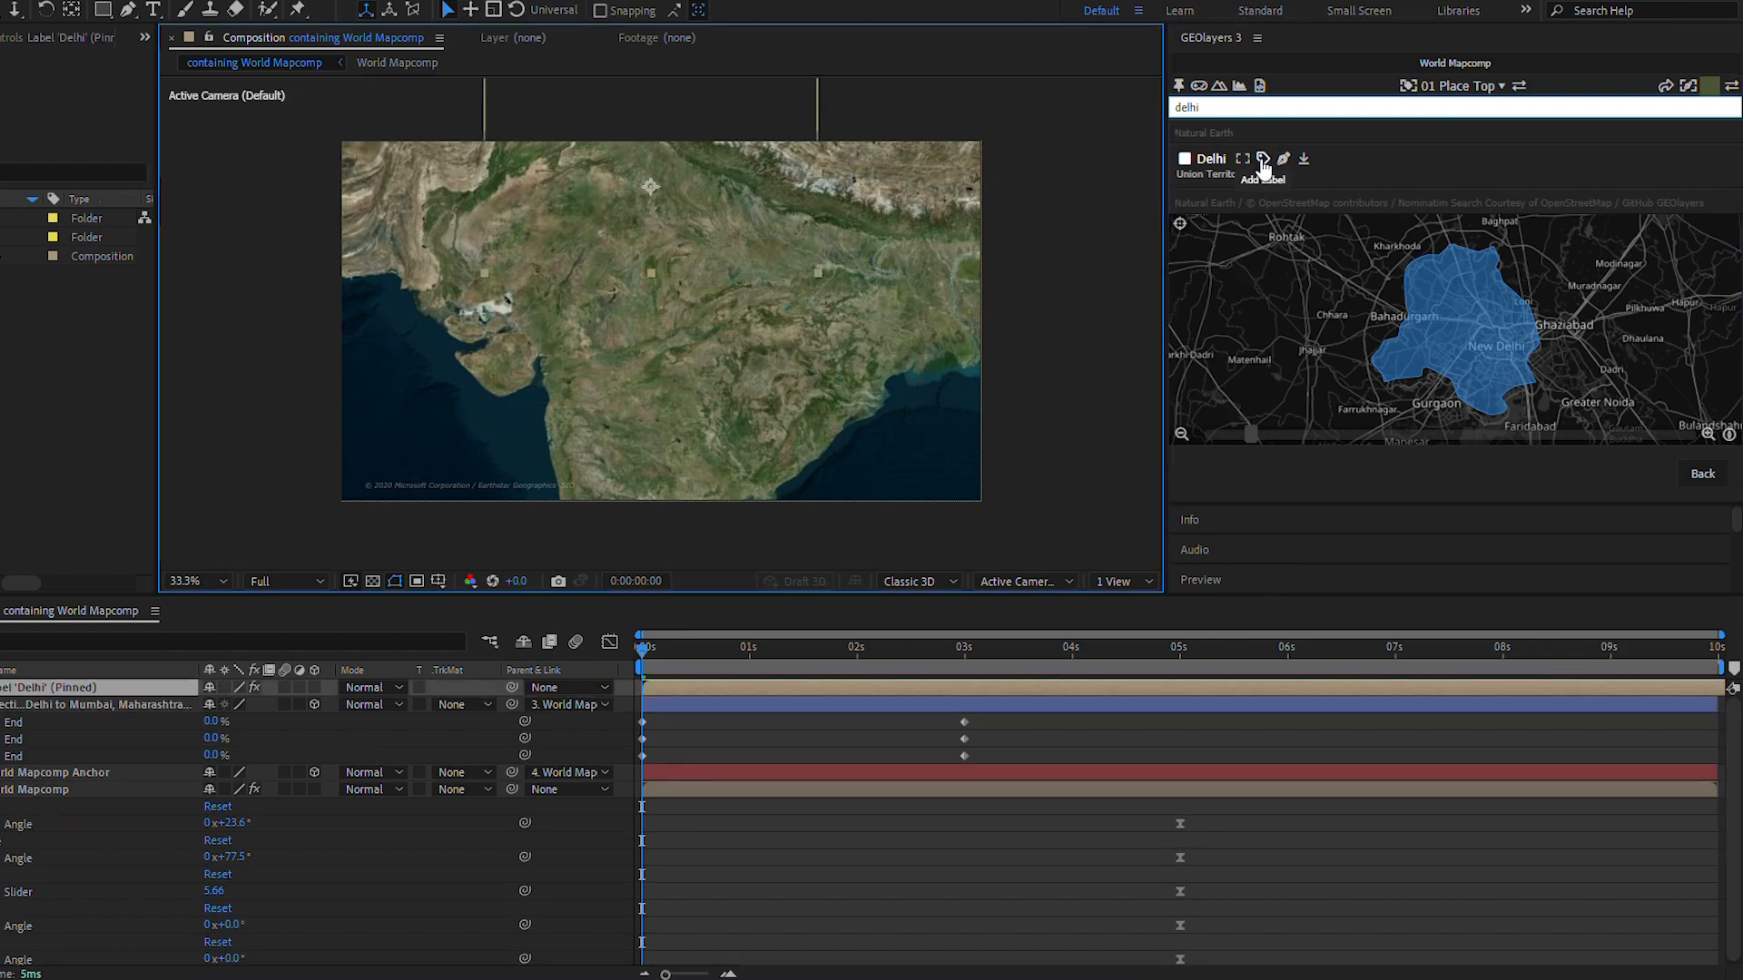
Scale the Delhi label to 150% and preview the animation from the start to about 3 seconds.
{"action": "left_click_drag", "start_coordinate": [664, 662], "coordinate": [680, 661]}
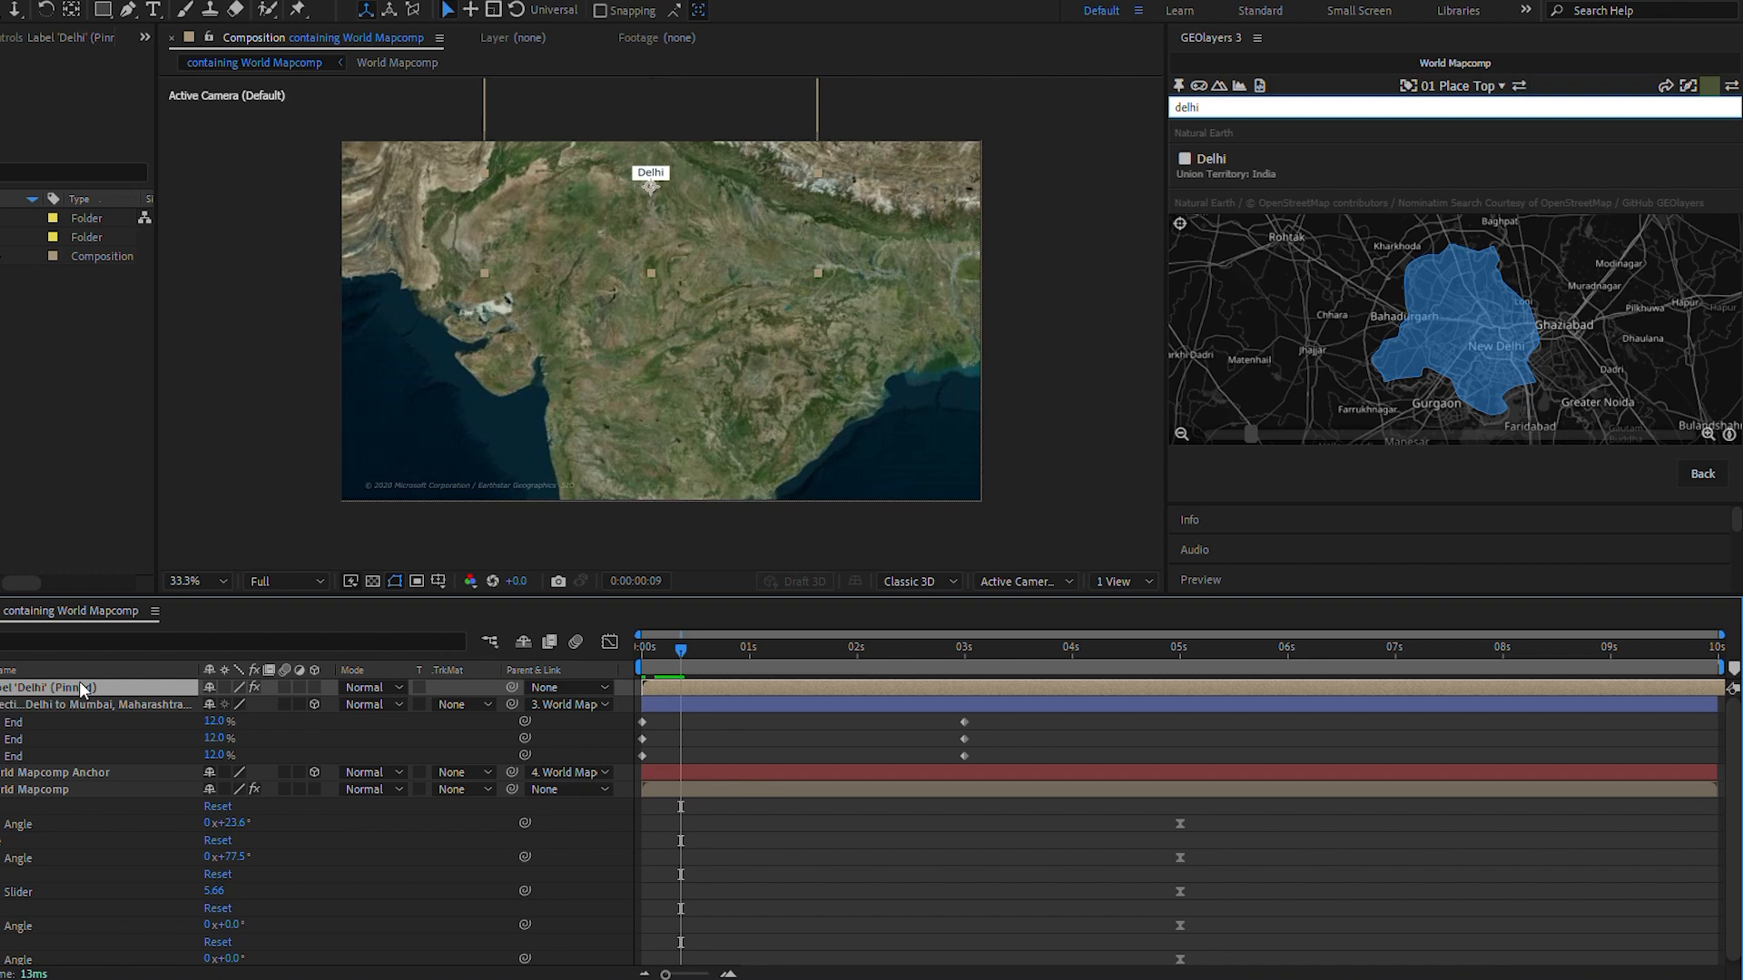
{"action": "key", "text": "s"}
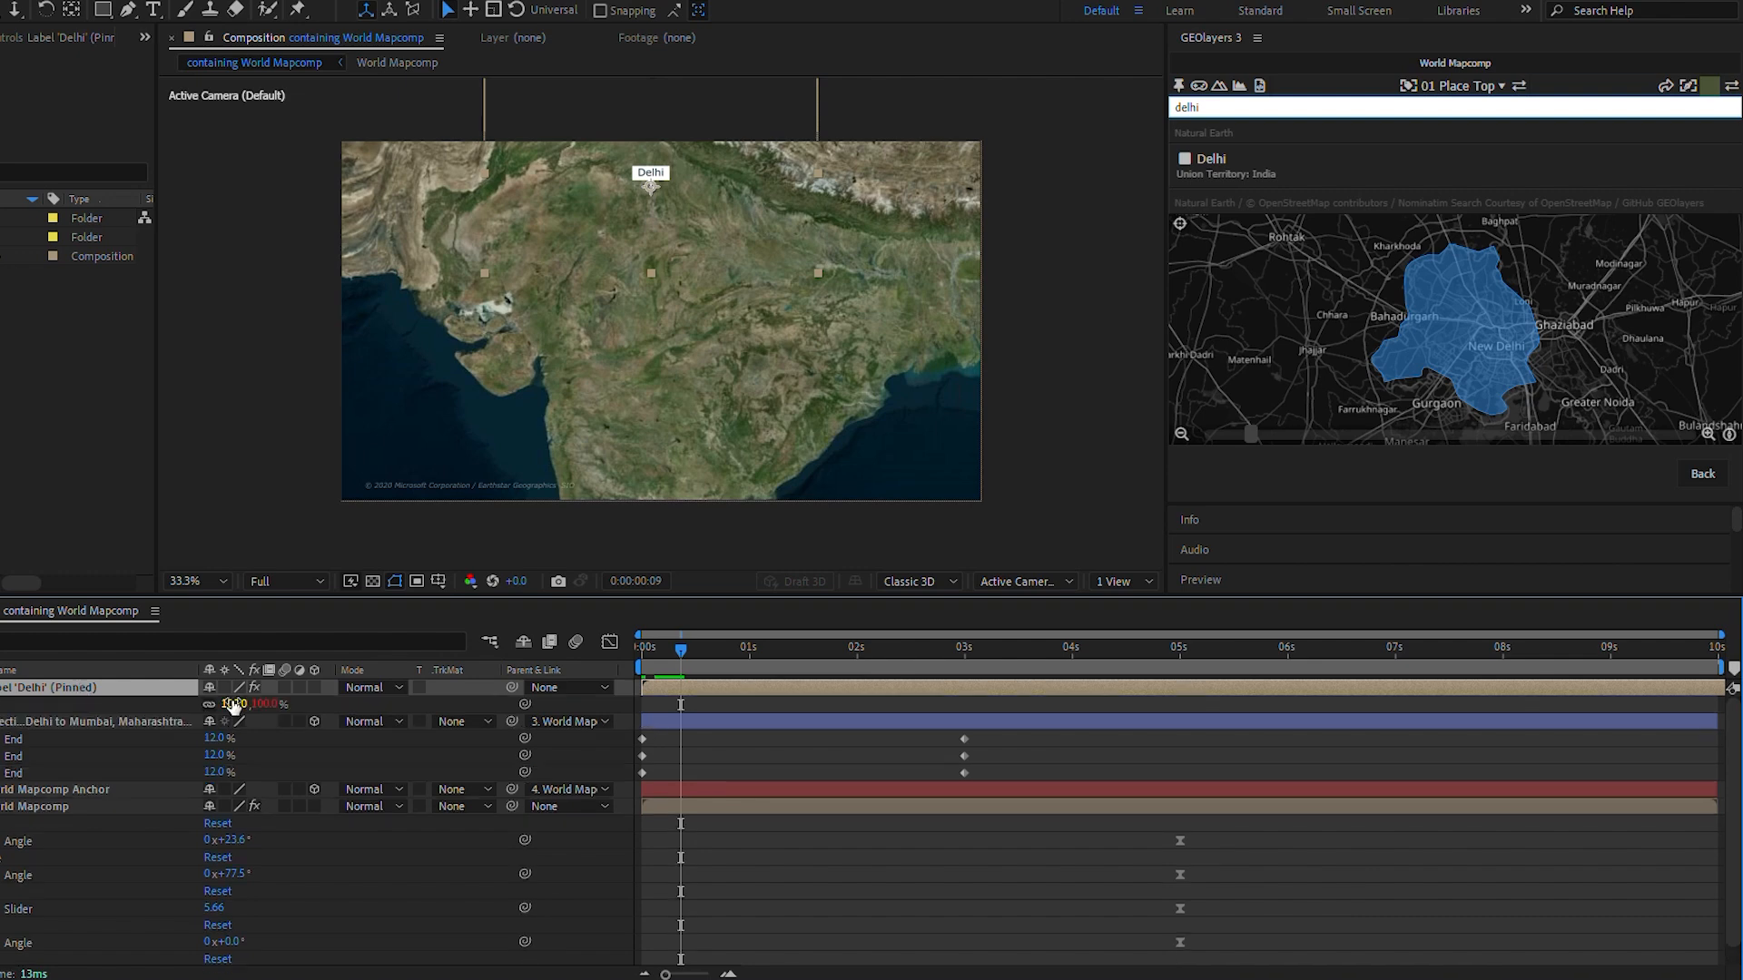
{"action": "left_click", "coordinate": [233, 703]}
{"action": "type", "text": "150"}
{"action": "key", "text": "Return"}
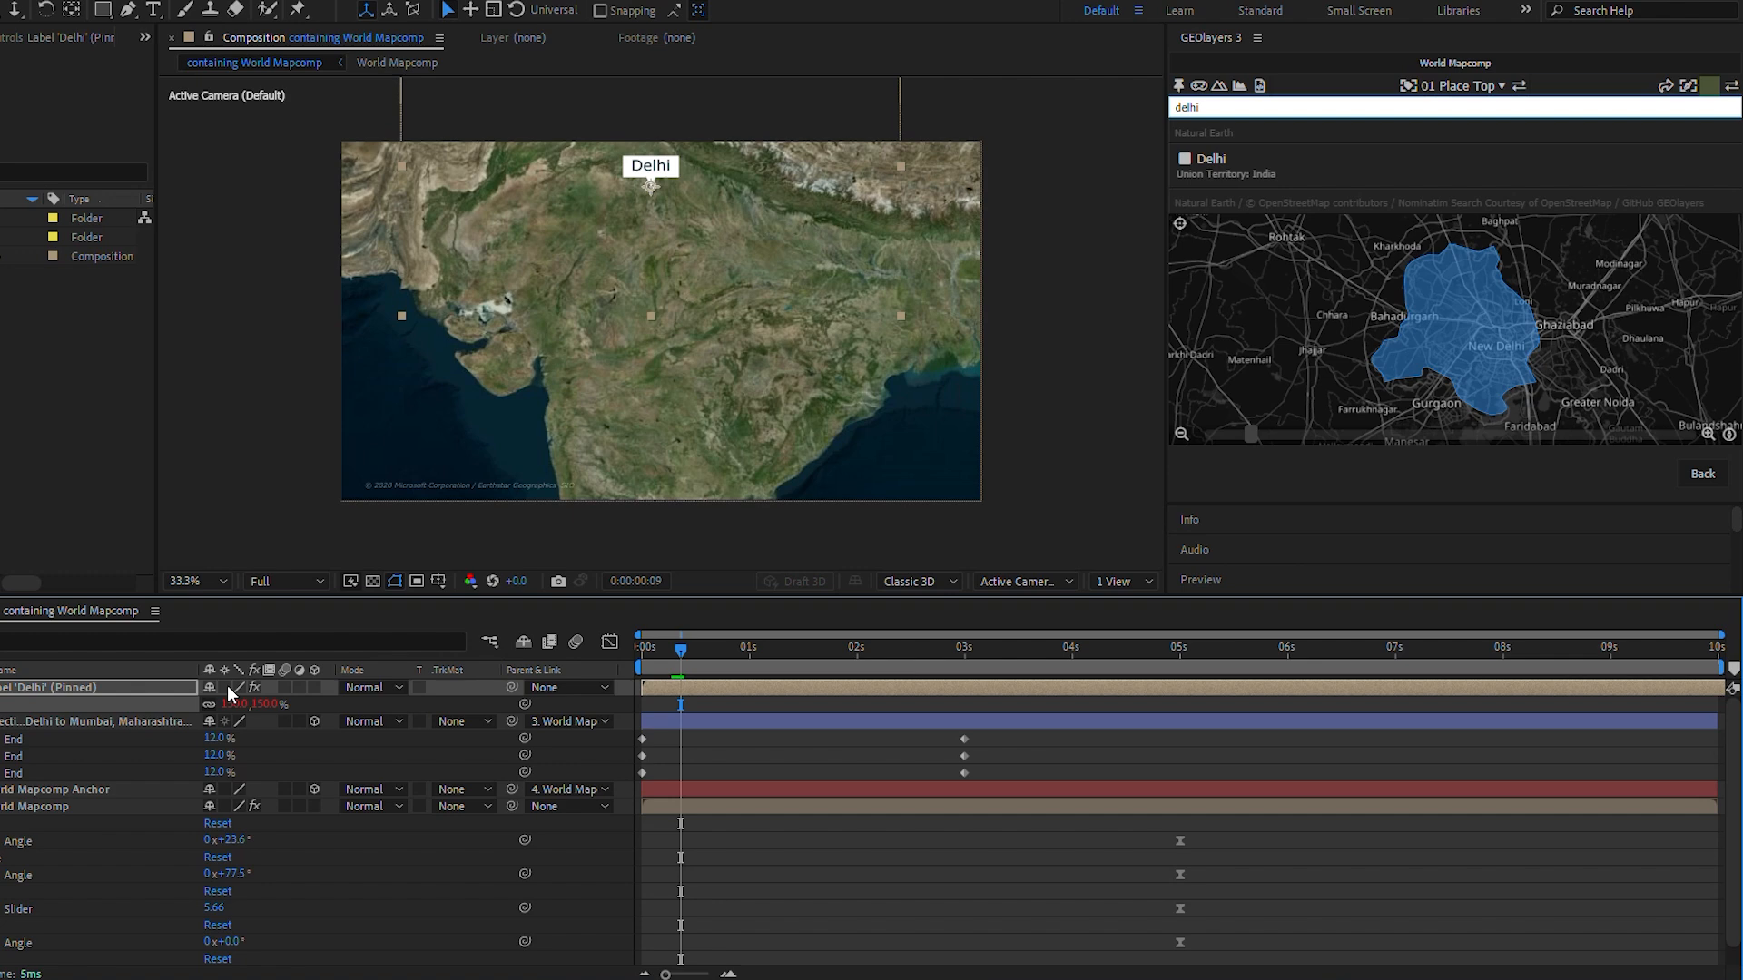
{"action": "left_click_drag", "start_coordinate": [698, 663], "coordinate": [628, 665]}
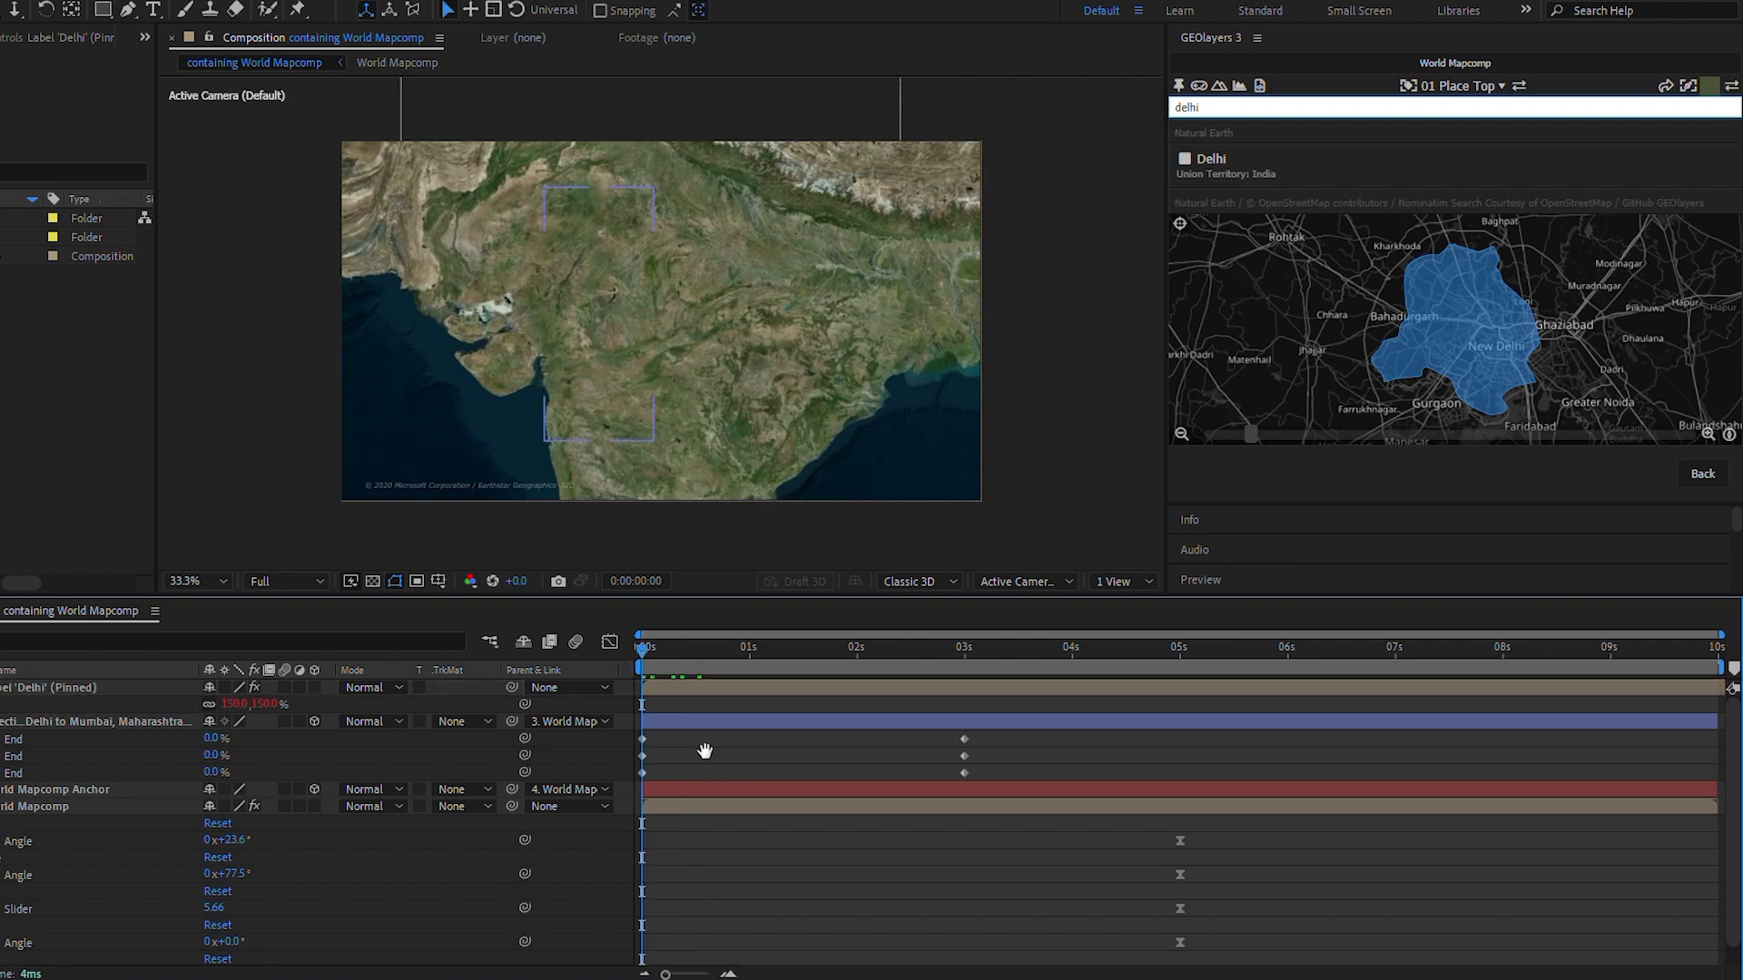
{"action": "key", "text": "space"}
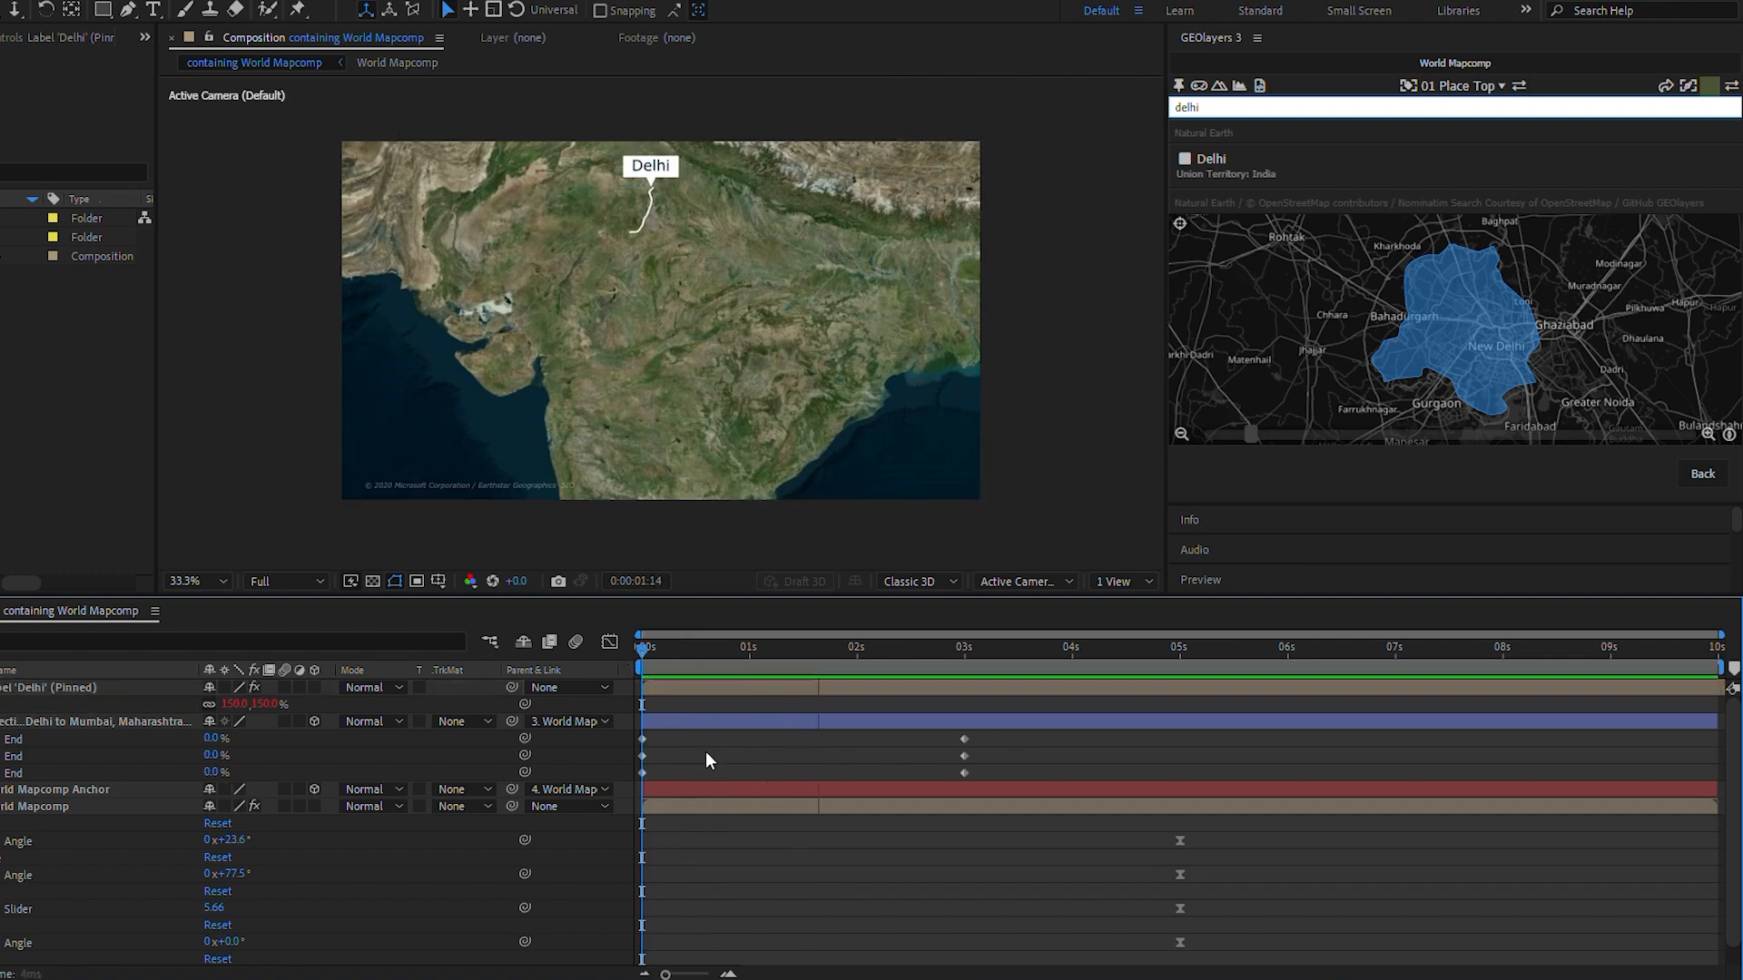
{"action": "key", "text": "space"}
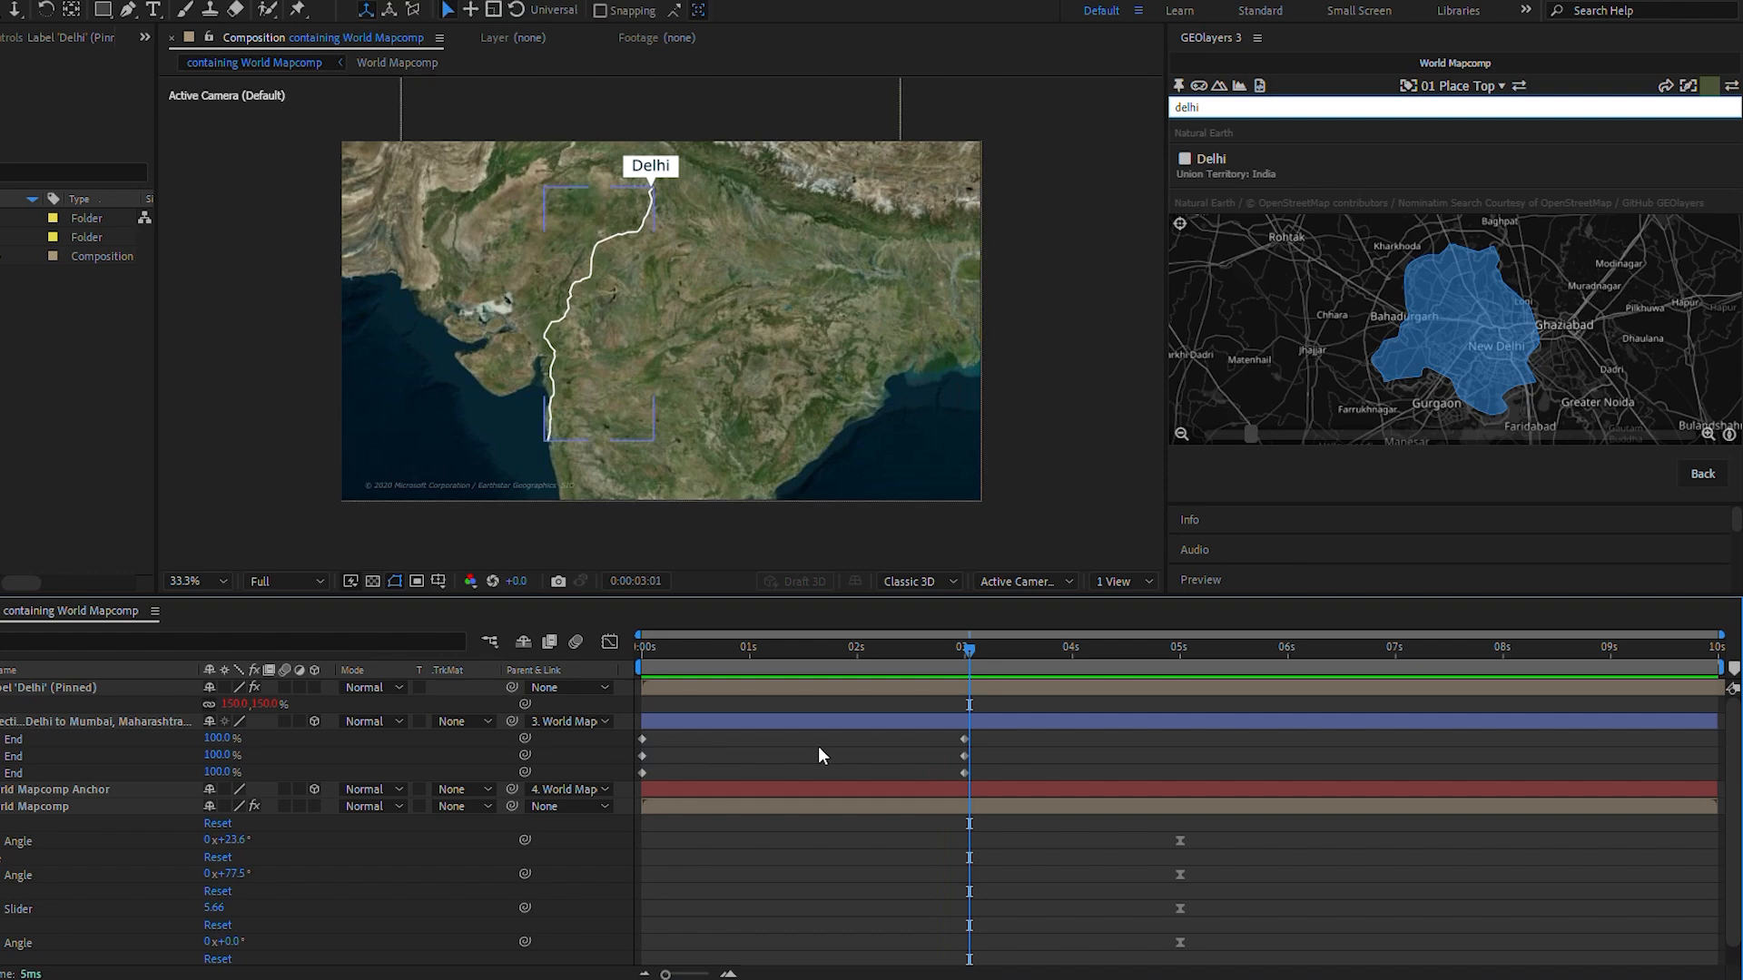
Find the city of Mumbai in the GEOlayers place search and add a label for it.
{"action": "left_click", "coordinate": [1212, 107]}
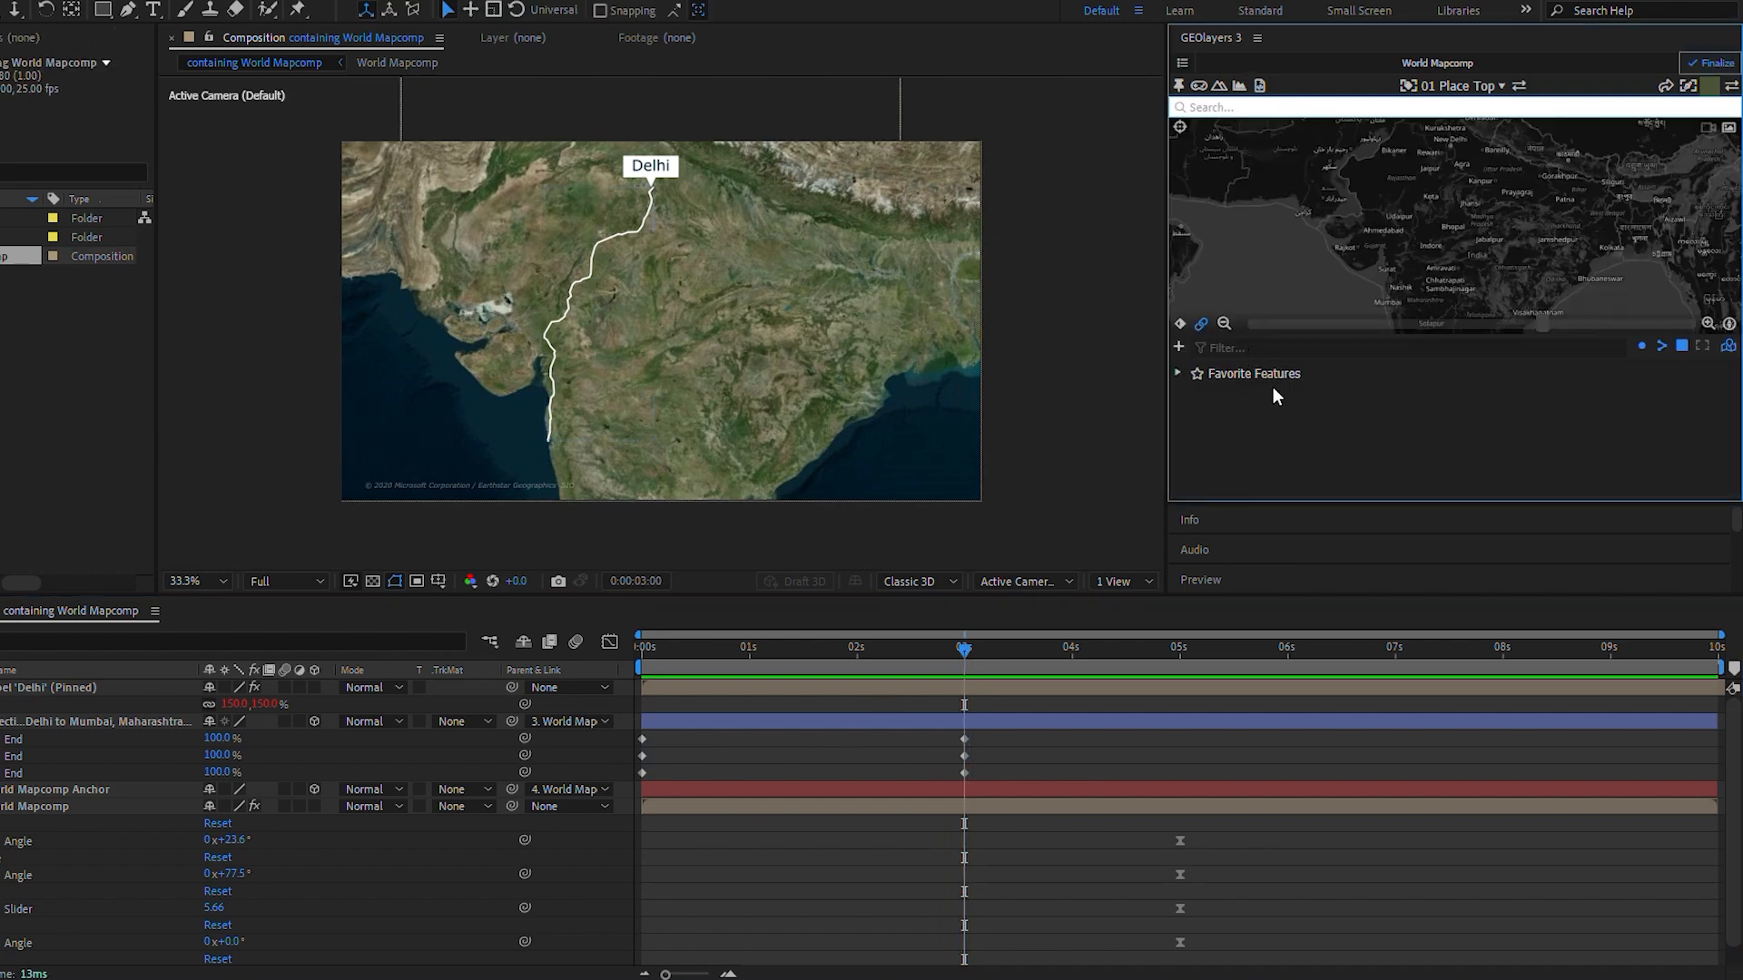
{"action": "left_click", "coordinate": [1227, 107]}
{"action": "type", "text": "M"}
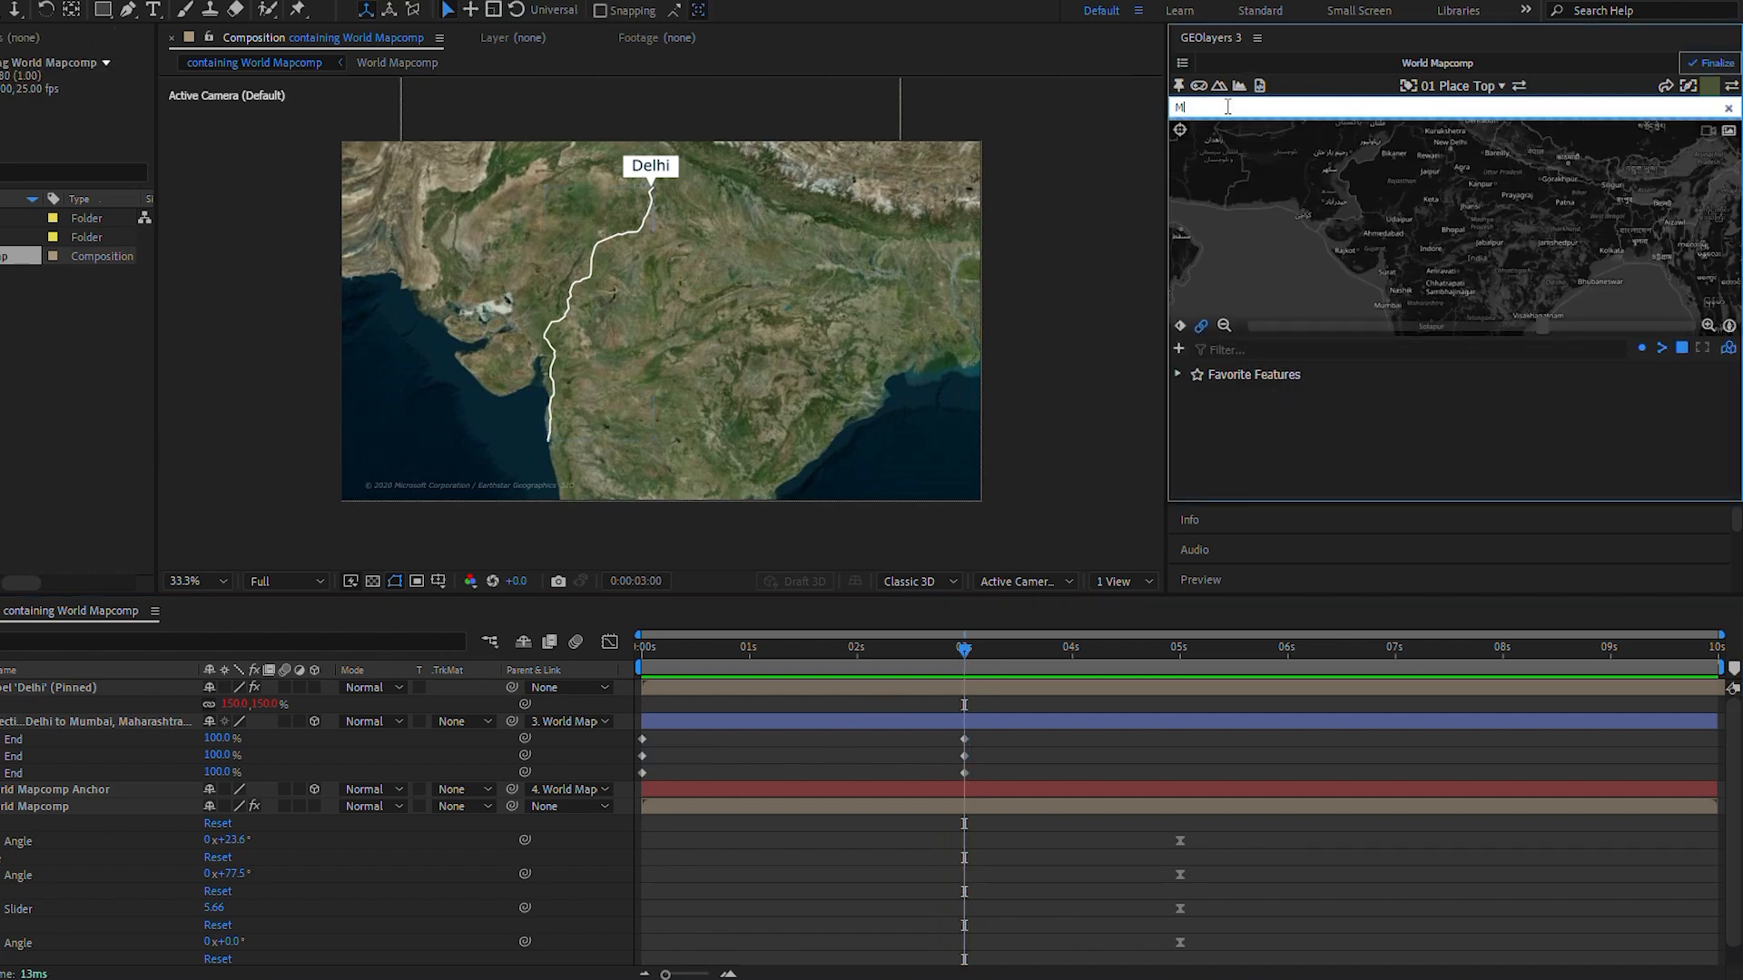
{"action": "type", "text": "umbai"}
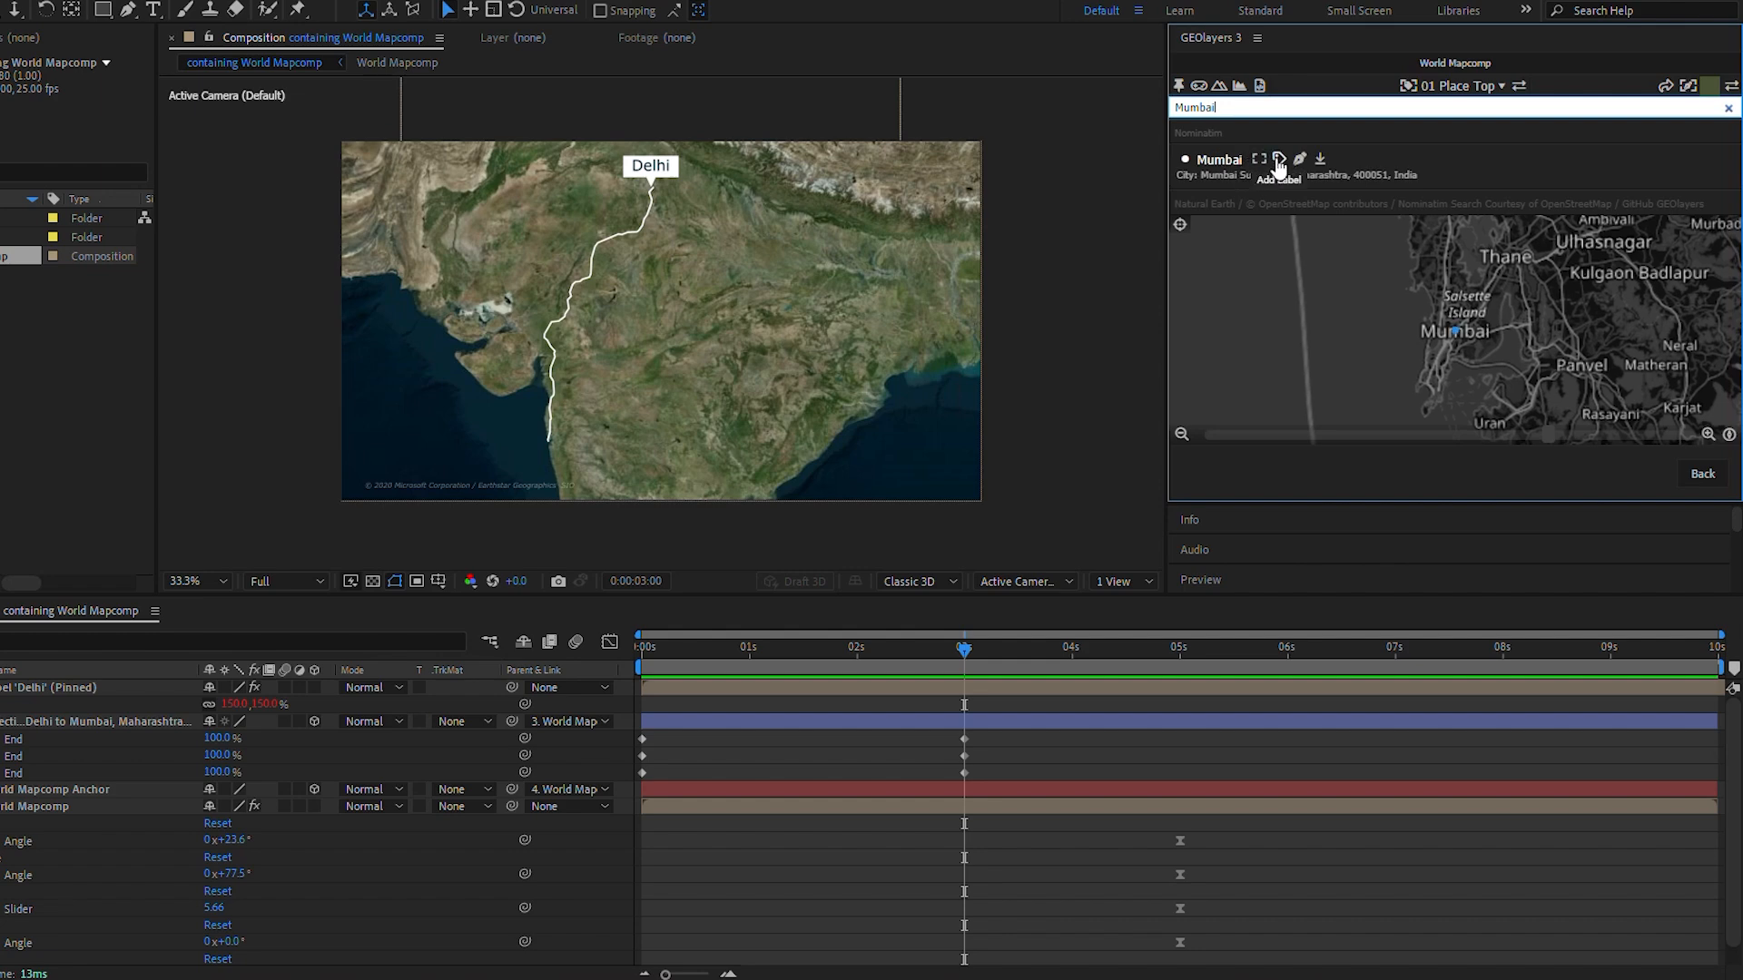
{"action": "left_click", "coordinate": [1278, 162]}
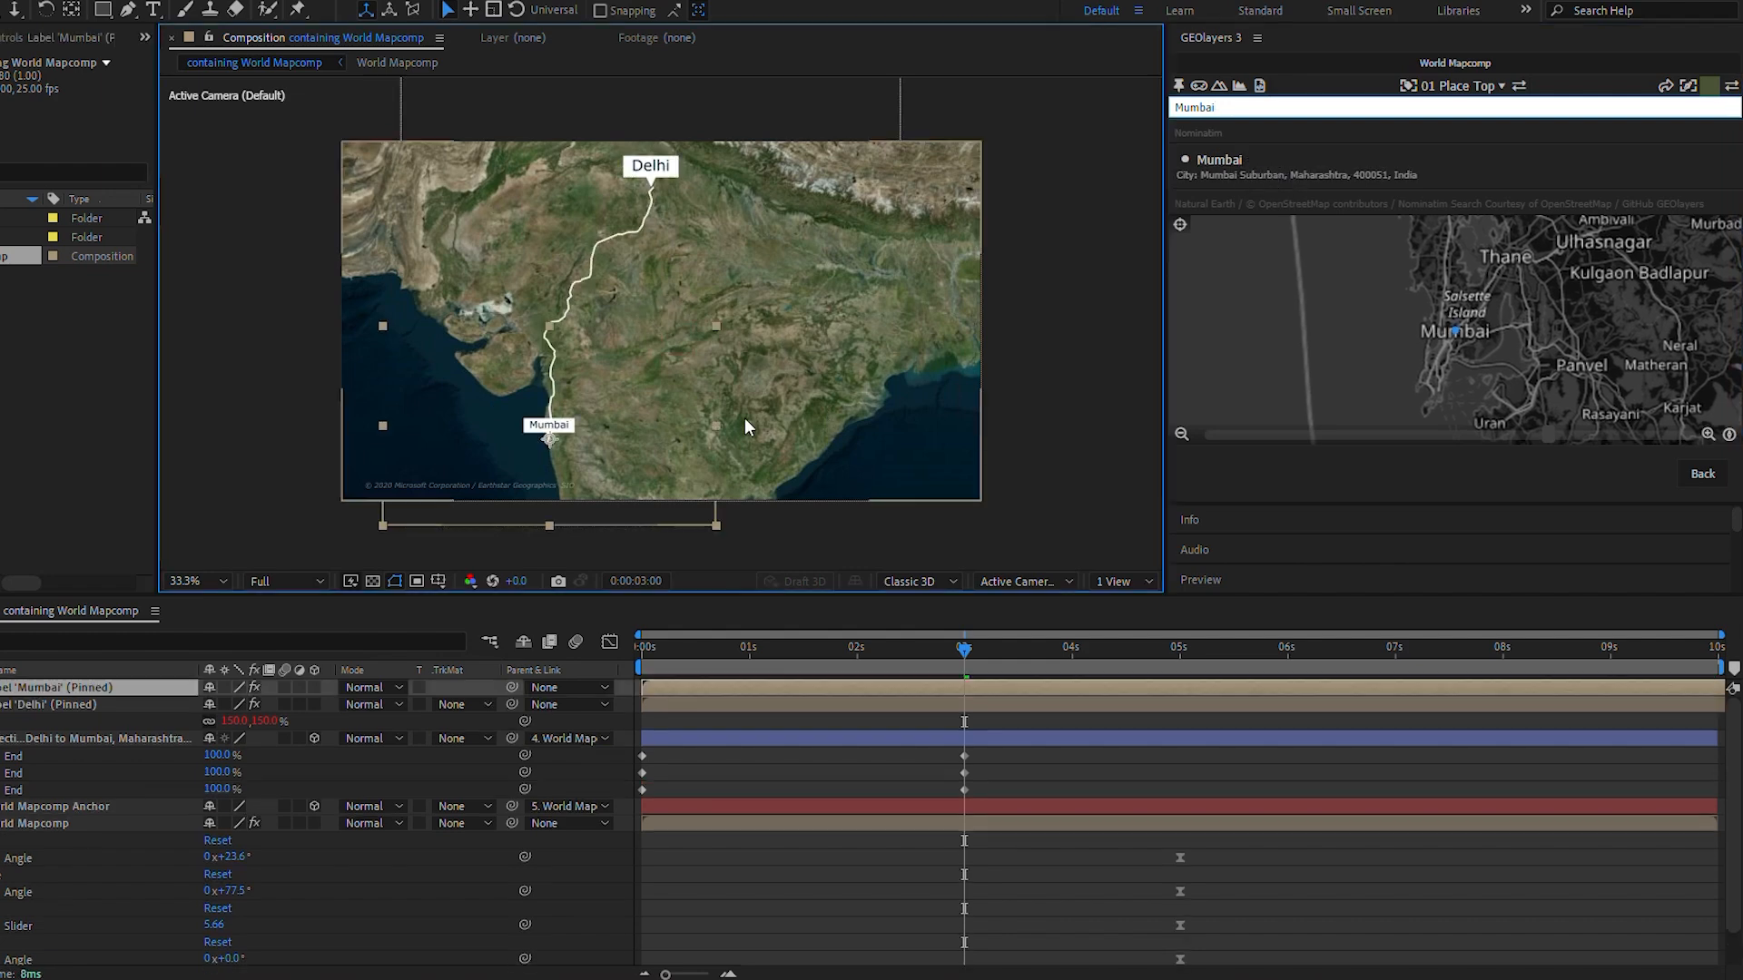
Scale the Mumbai label to 150%.
{"action": "left_click", "coordinate": [63, 692]}
{"action": "key", "text": "s"}
{"action": "left_click", "coordinate": [236, 703]}
{"action": "type", "text": "150"}
{"action": "key", "text": "Return"}
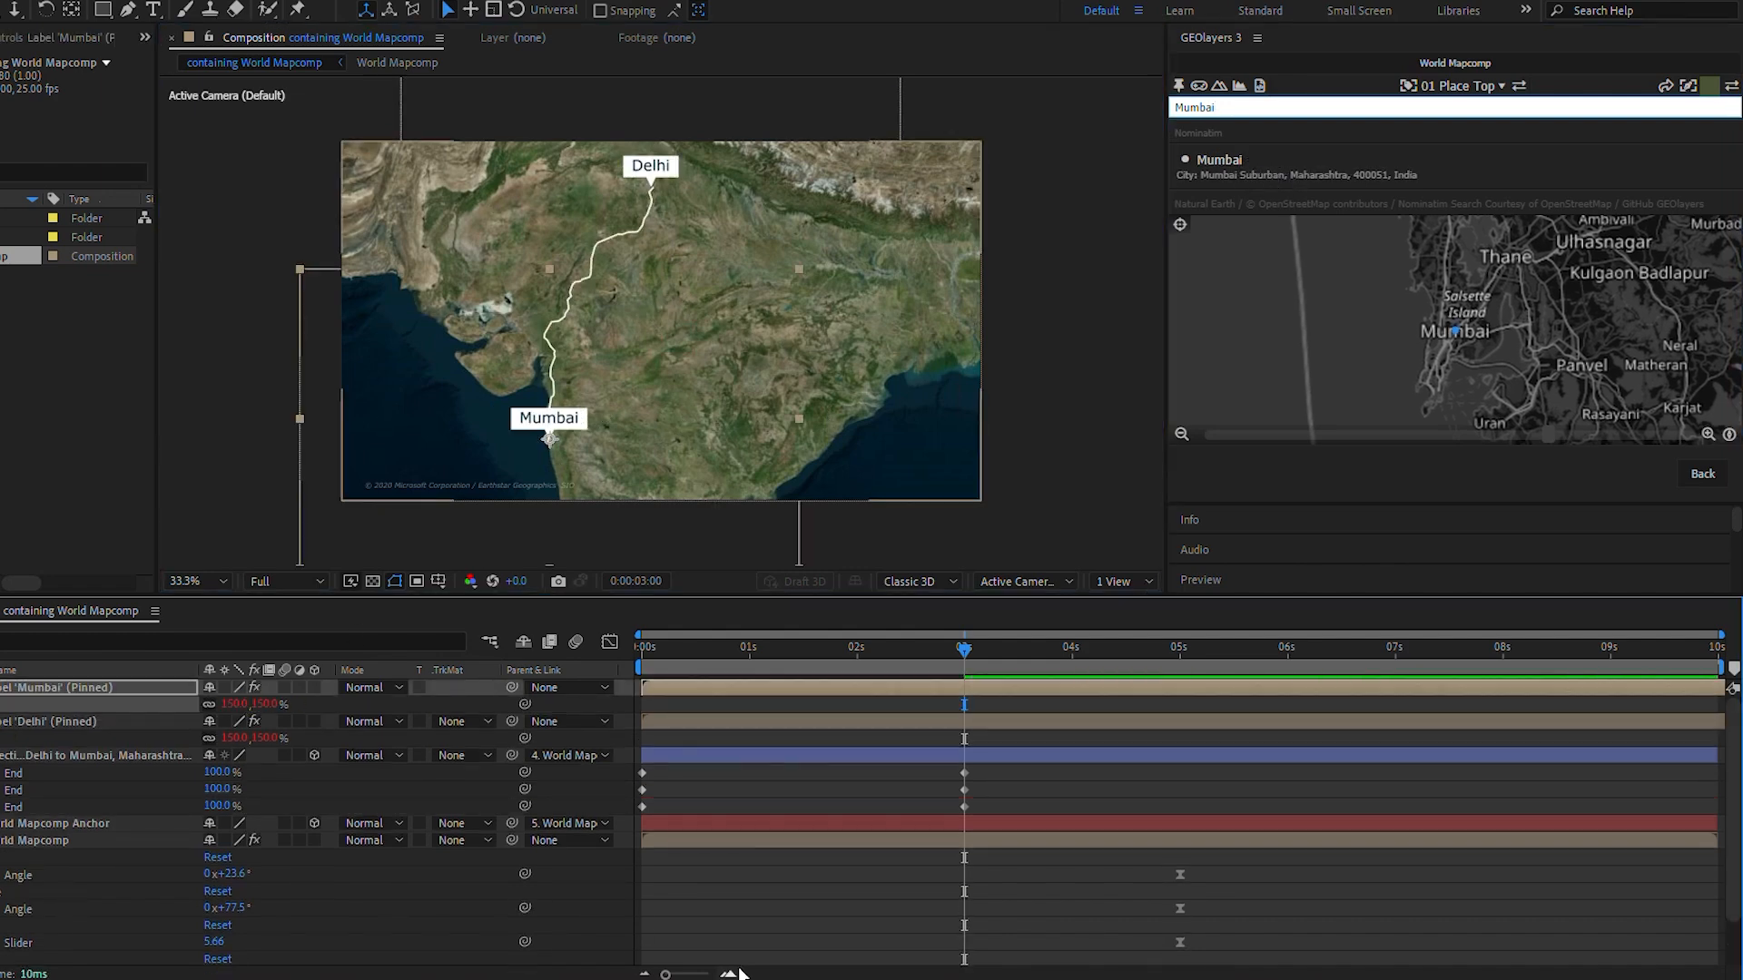
Shift the Mumbai label layer to start just before 3 seconds, as the route arrives, and preview its timing.
{"action": "left_click_drag", "start_coordinate": [734, 688], "coordinate": [888, 660]}
{"action": "left_click", "coordinate": [917, 655]}
{"action": "key", "text": "space"}
{"action": "key", "text": "space"}
{"action": "left_click", "coordinate": [1115, 806]}
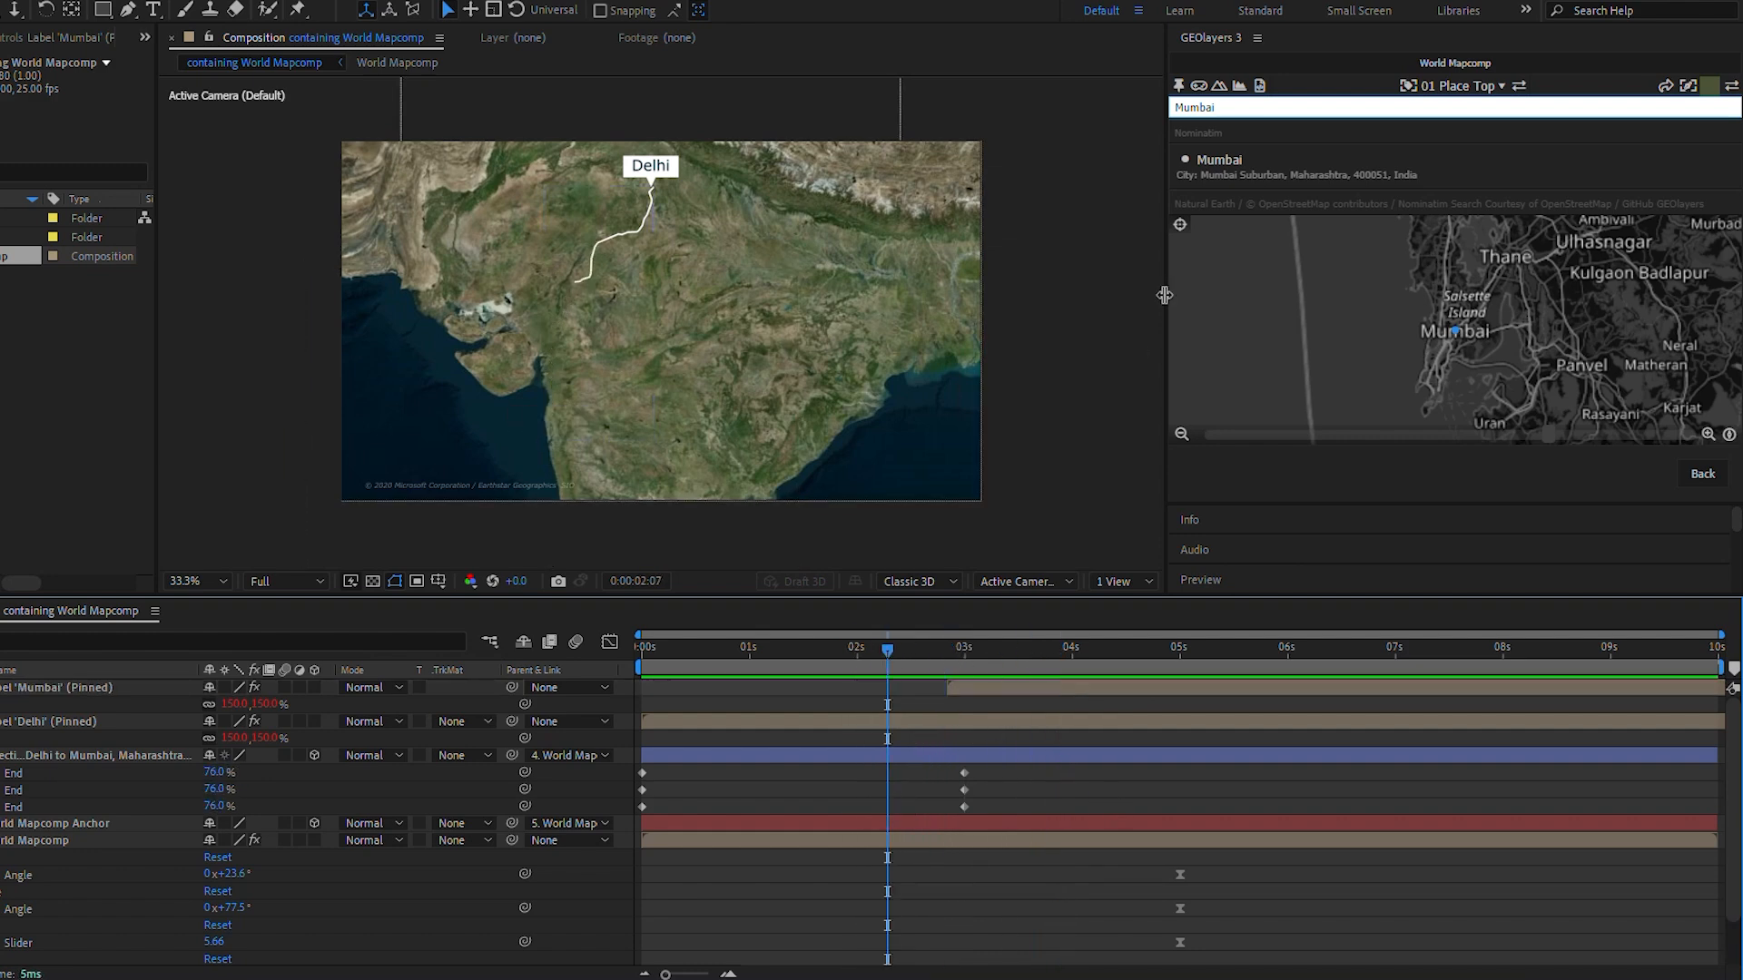
Find the city of Jaipur in the GEOlayers place search and add a label for it.
{"action": "double_click", "coordinate": [1244, 112]}
{"action": "key", "text": "BackSpace"}
{"action": "type", "text": "Jaipur"}
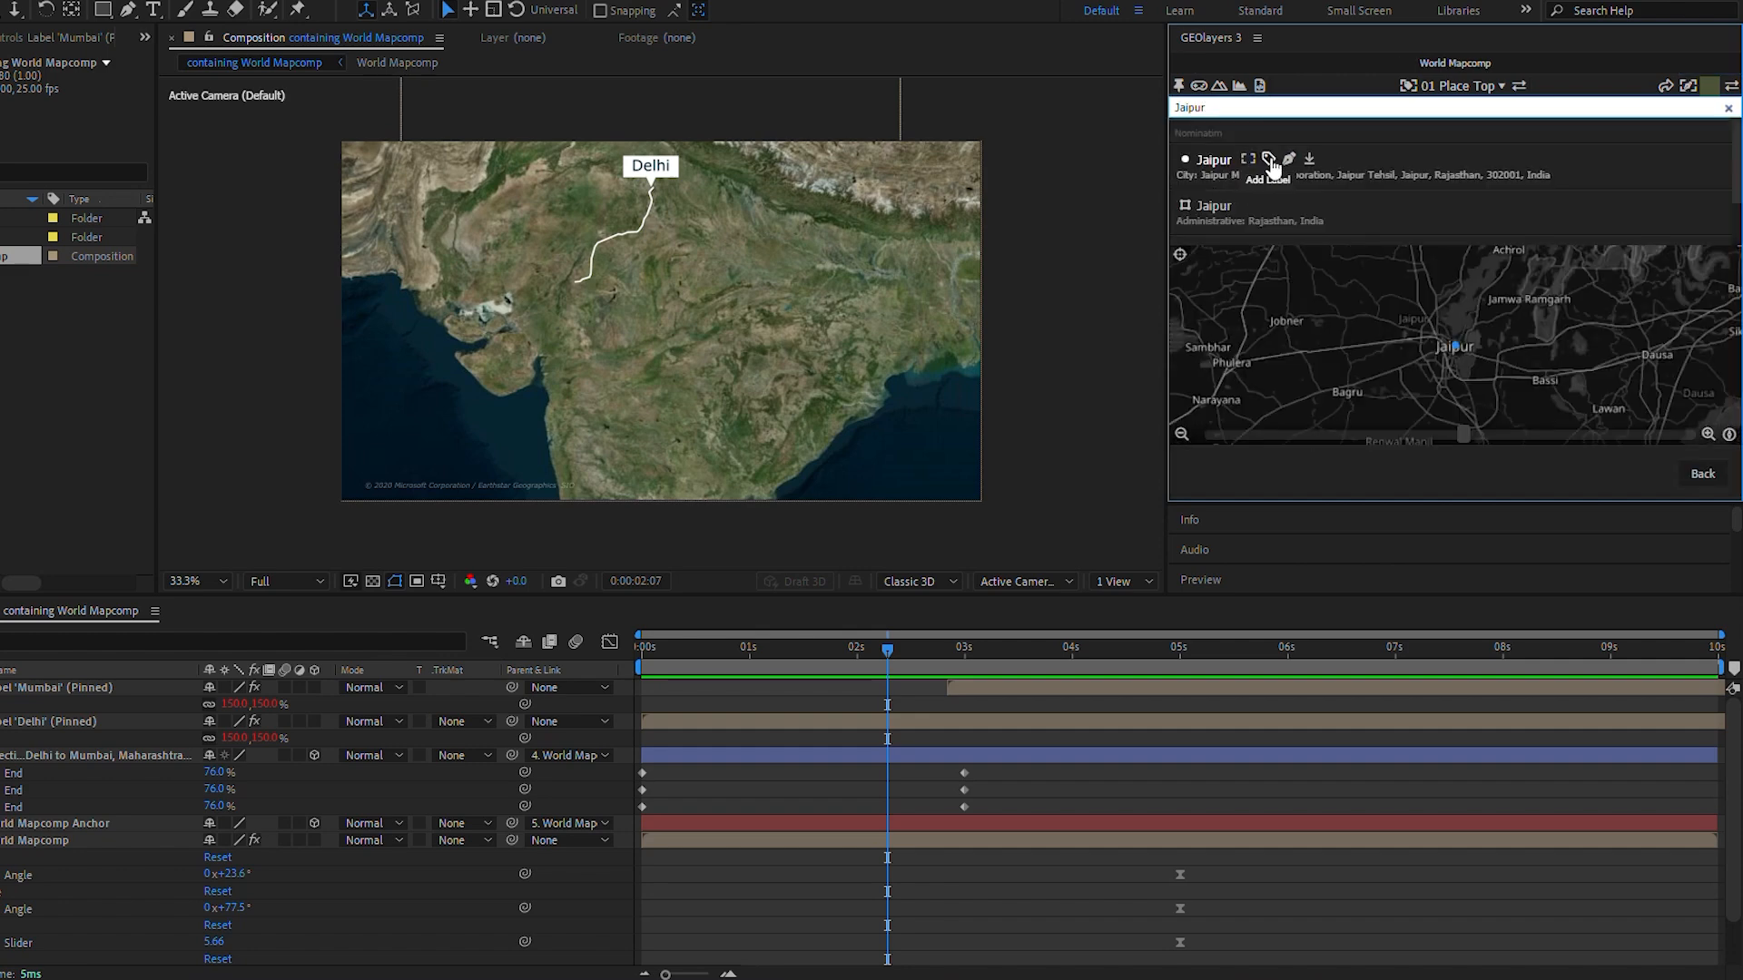
{"action": "left_click", "coordinate": [1269, 164]}
Shift the Jaipur label layer to start at about 0:00:01:18, as the route reaches the city, and preview it.
{"action": "left_click_drag", "start_coordinate": [846, 676], "coordinate": [826, 668]}
{"action": "left_click_drag", "start_coordinate": [666, 686], "coordinate": [852, 695]}
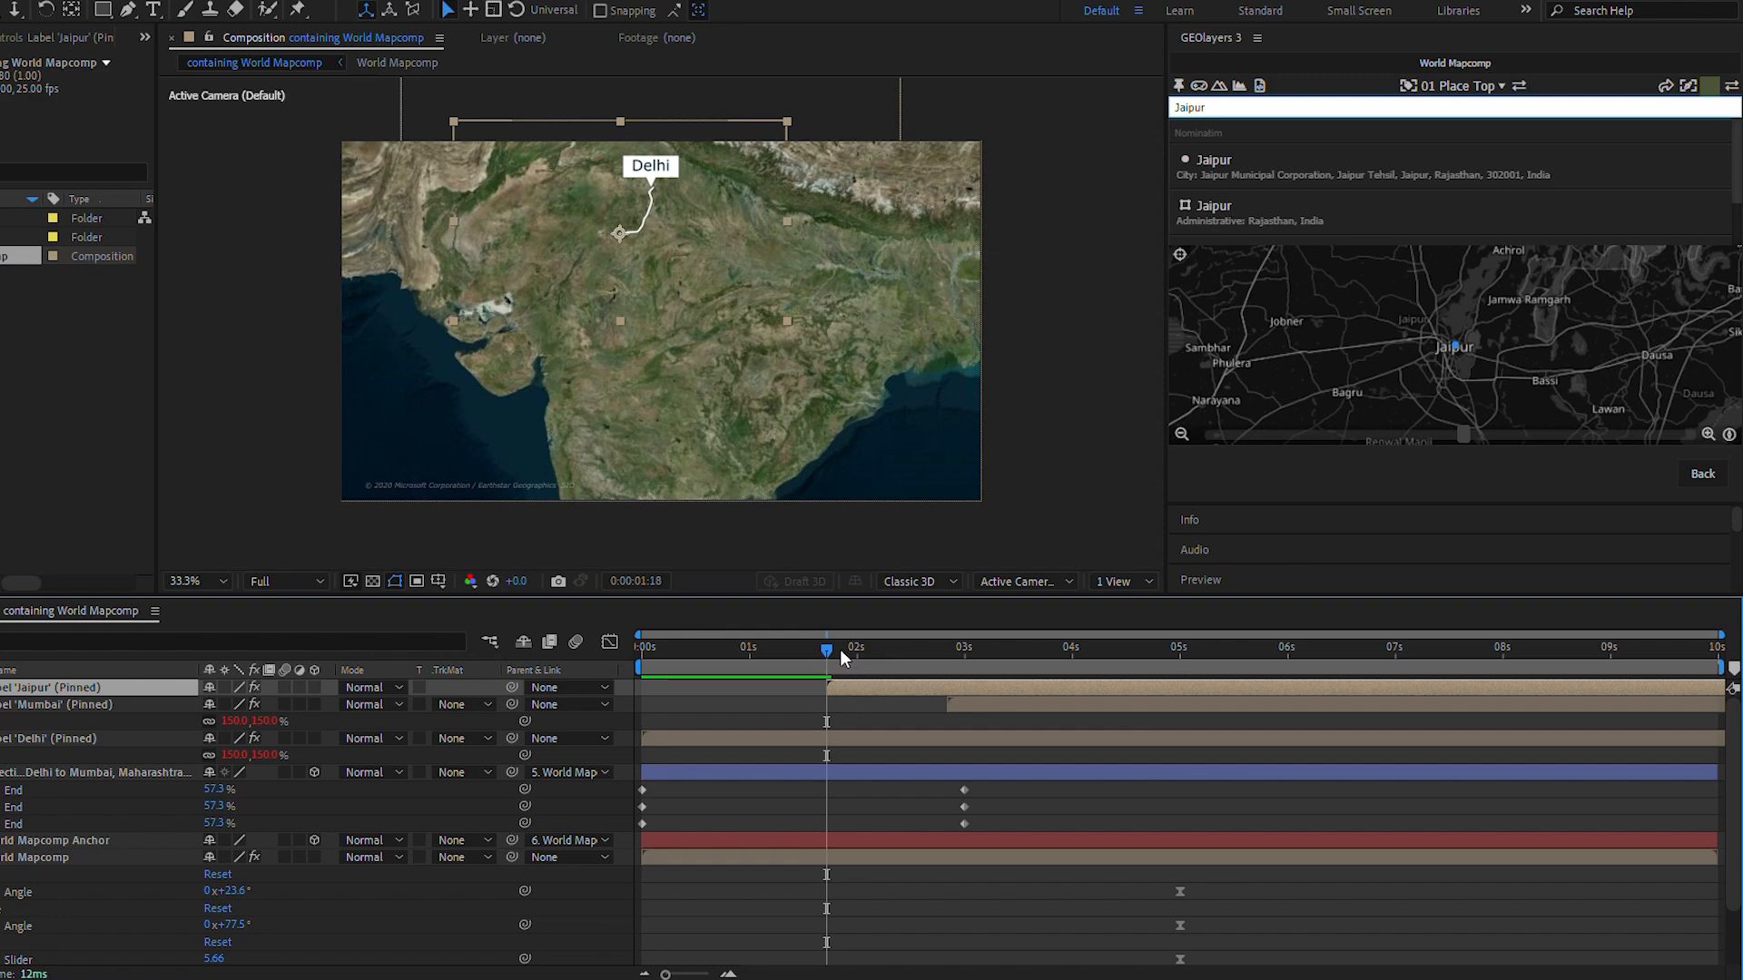
{"action": "left_click", "coordinate": [816, 650]}
{"action": "key", "text": "space"}
{"action": "key", "text": "space"}
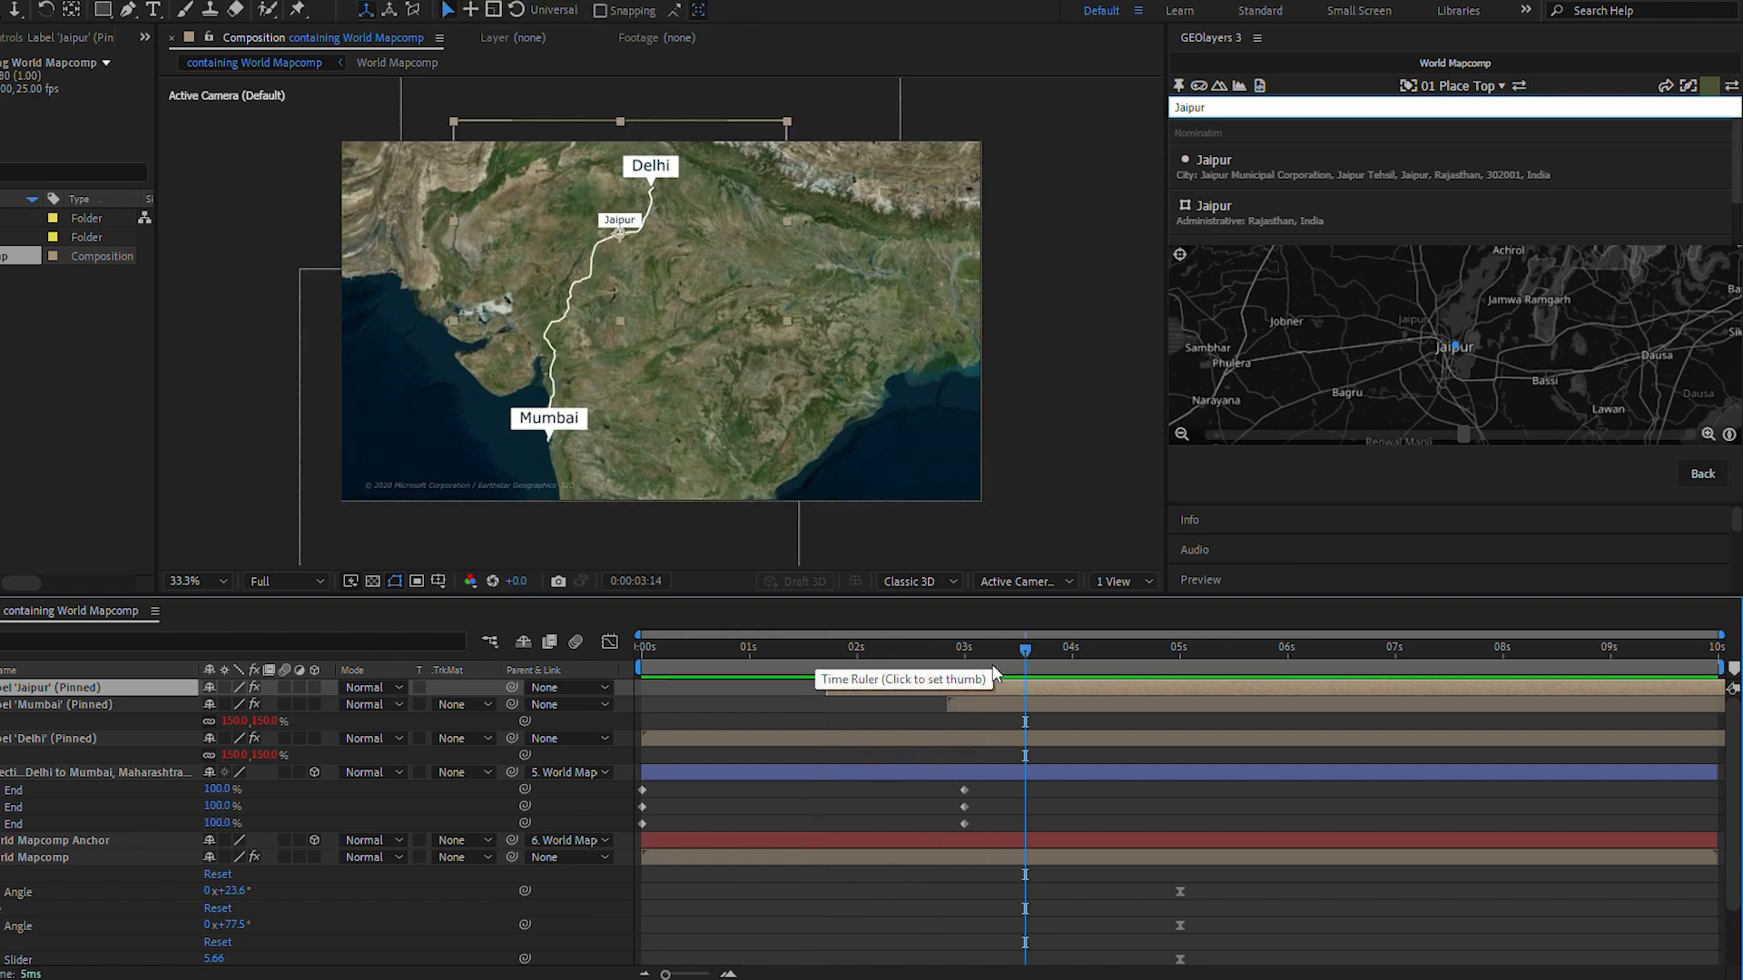
Find the Indian city of Surat in the GEOlayers place search and add a label for it.
{"action": "left_click_drag", "start_coordinate": [978, 652], "coordinate": [960, 651]}
{"action": "left_click", "coordinate": [1219, 111]}
{"action": "key", "text": "BackSpace"}
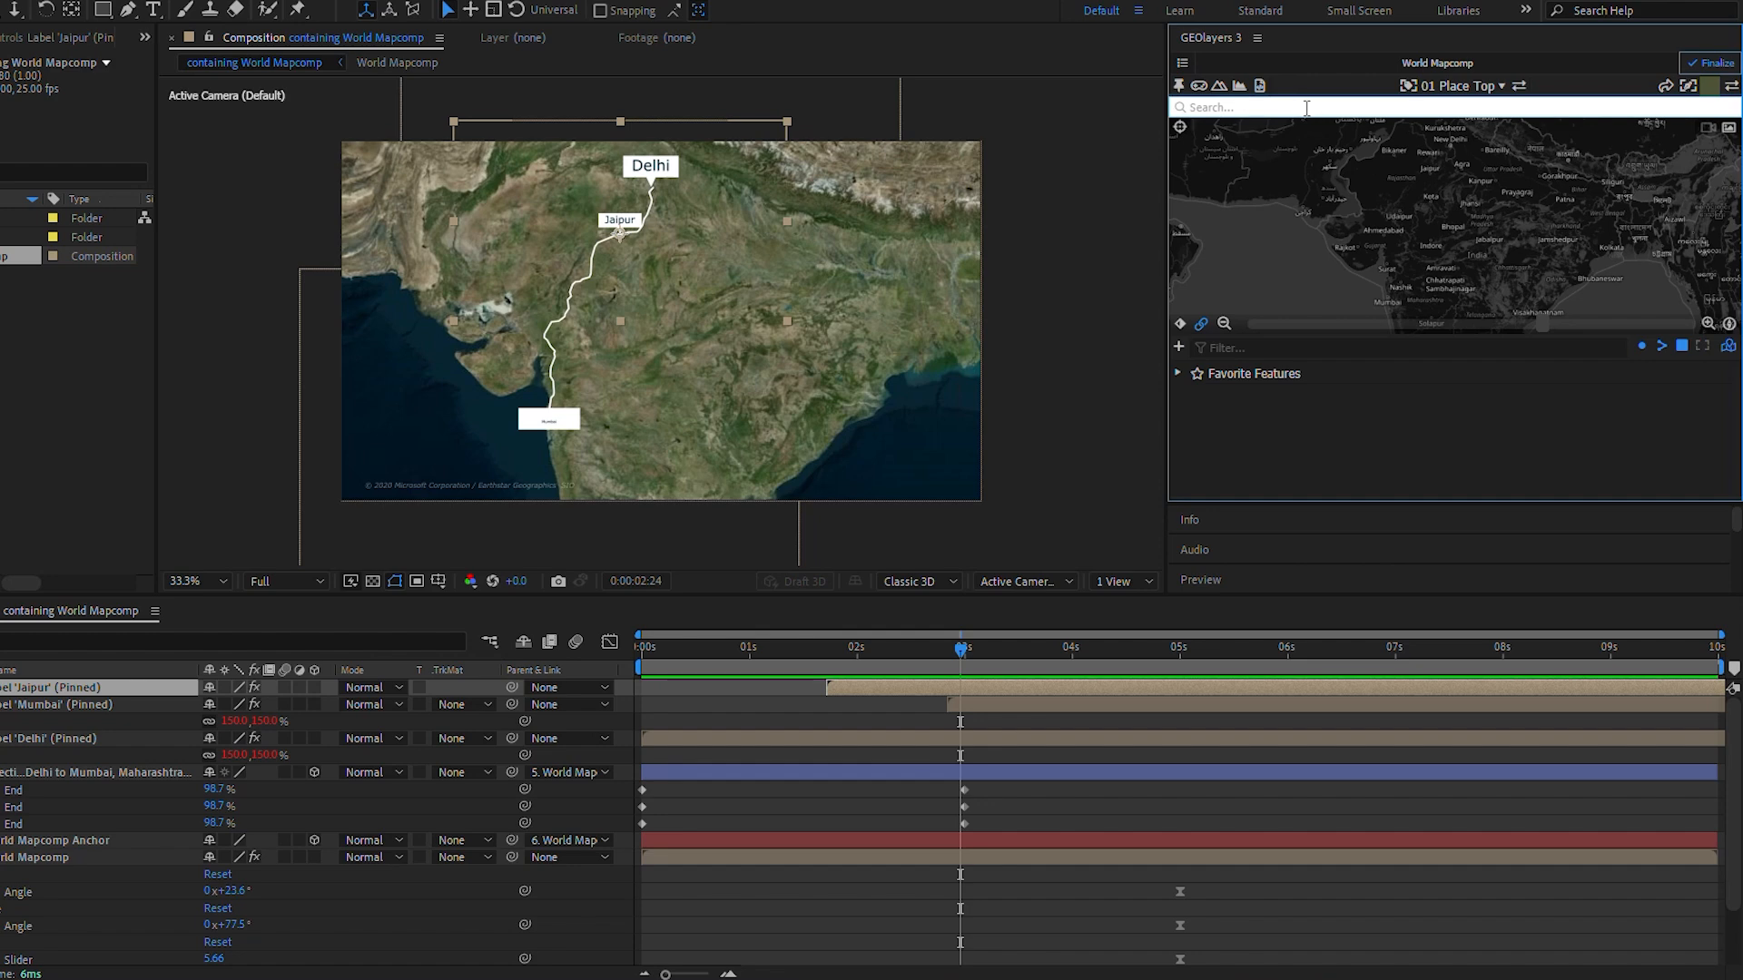
{"action": "type", "text": "surat"}
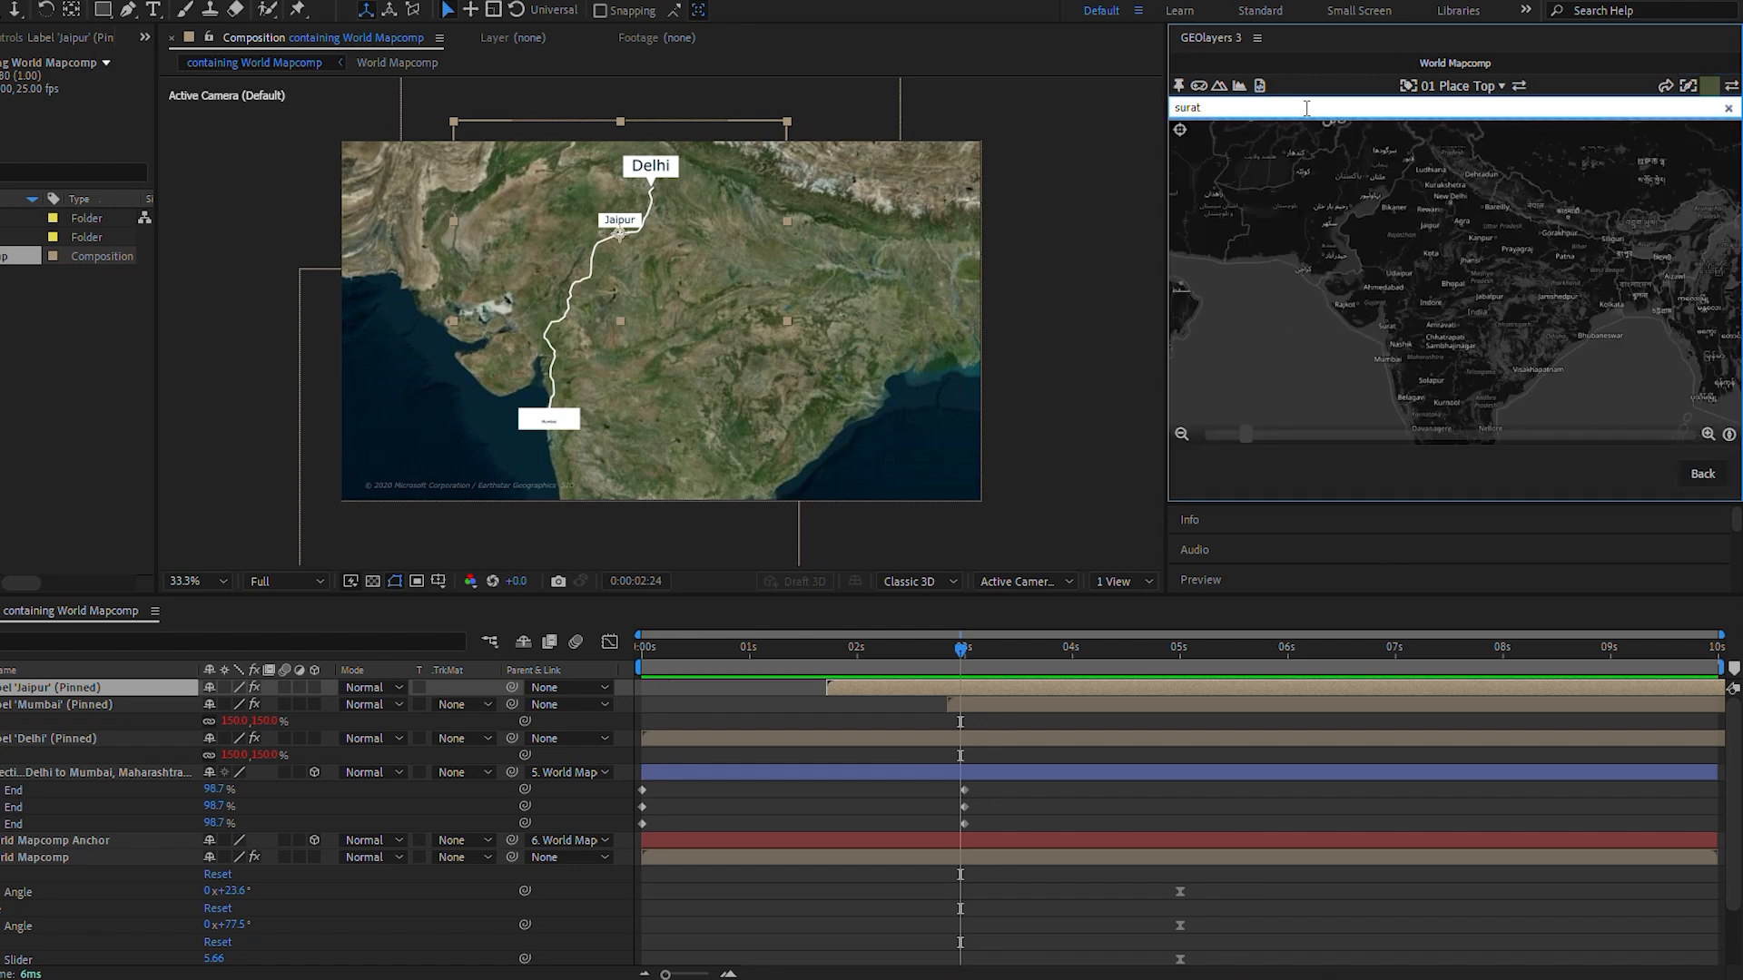
{"action": "key", "text": "Return"}
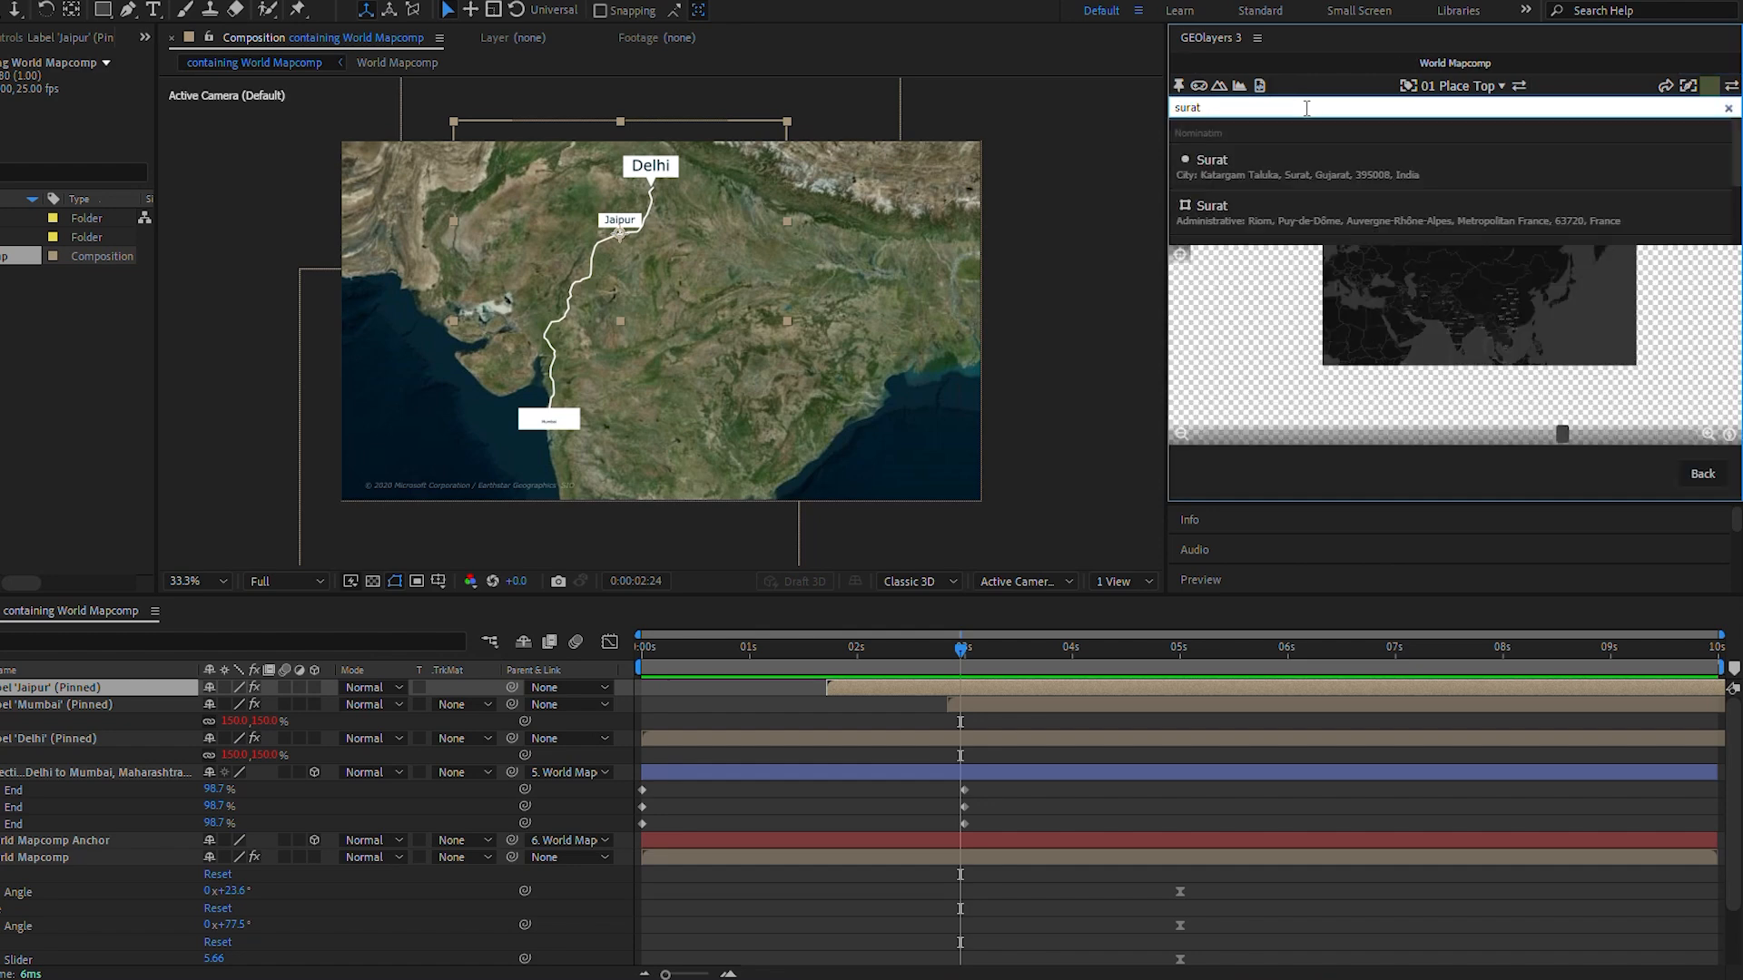
{"action": "left_click", "coordinate": [1264, 164]}
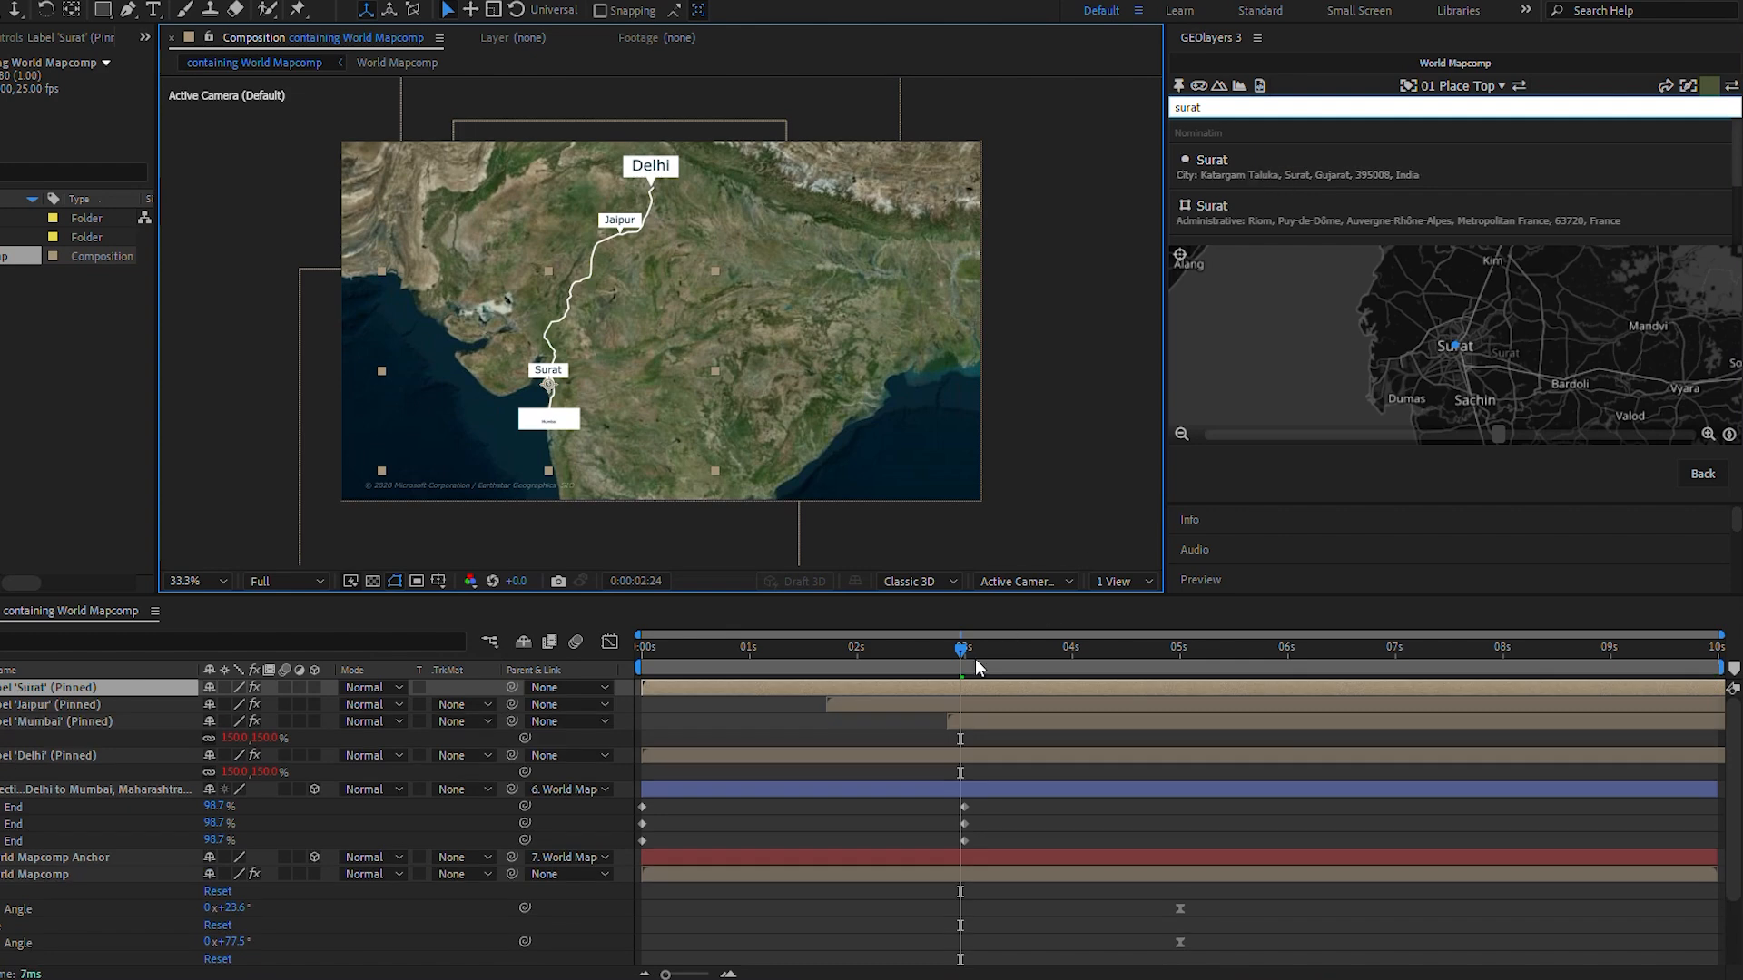
Shift the Surat label layer to start at about 0:00:02:17, as the route reaches the city, and preview its timing.
{"action": "left_click_drag", "start_coordinate": [974, 658], "coordinate": [933, 659]}
{"action": "left_click_drag", "start_coordinate": [723, 687], "coordinate": [590, 670]}
{"action": "key", "text": "space"}
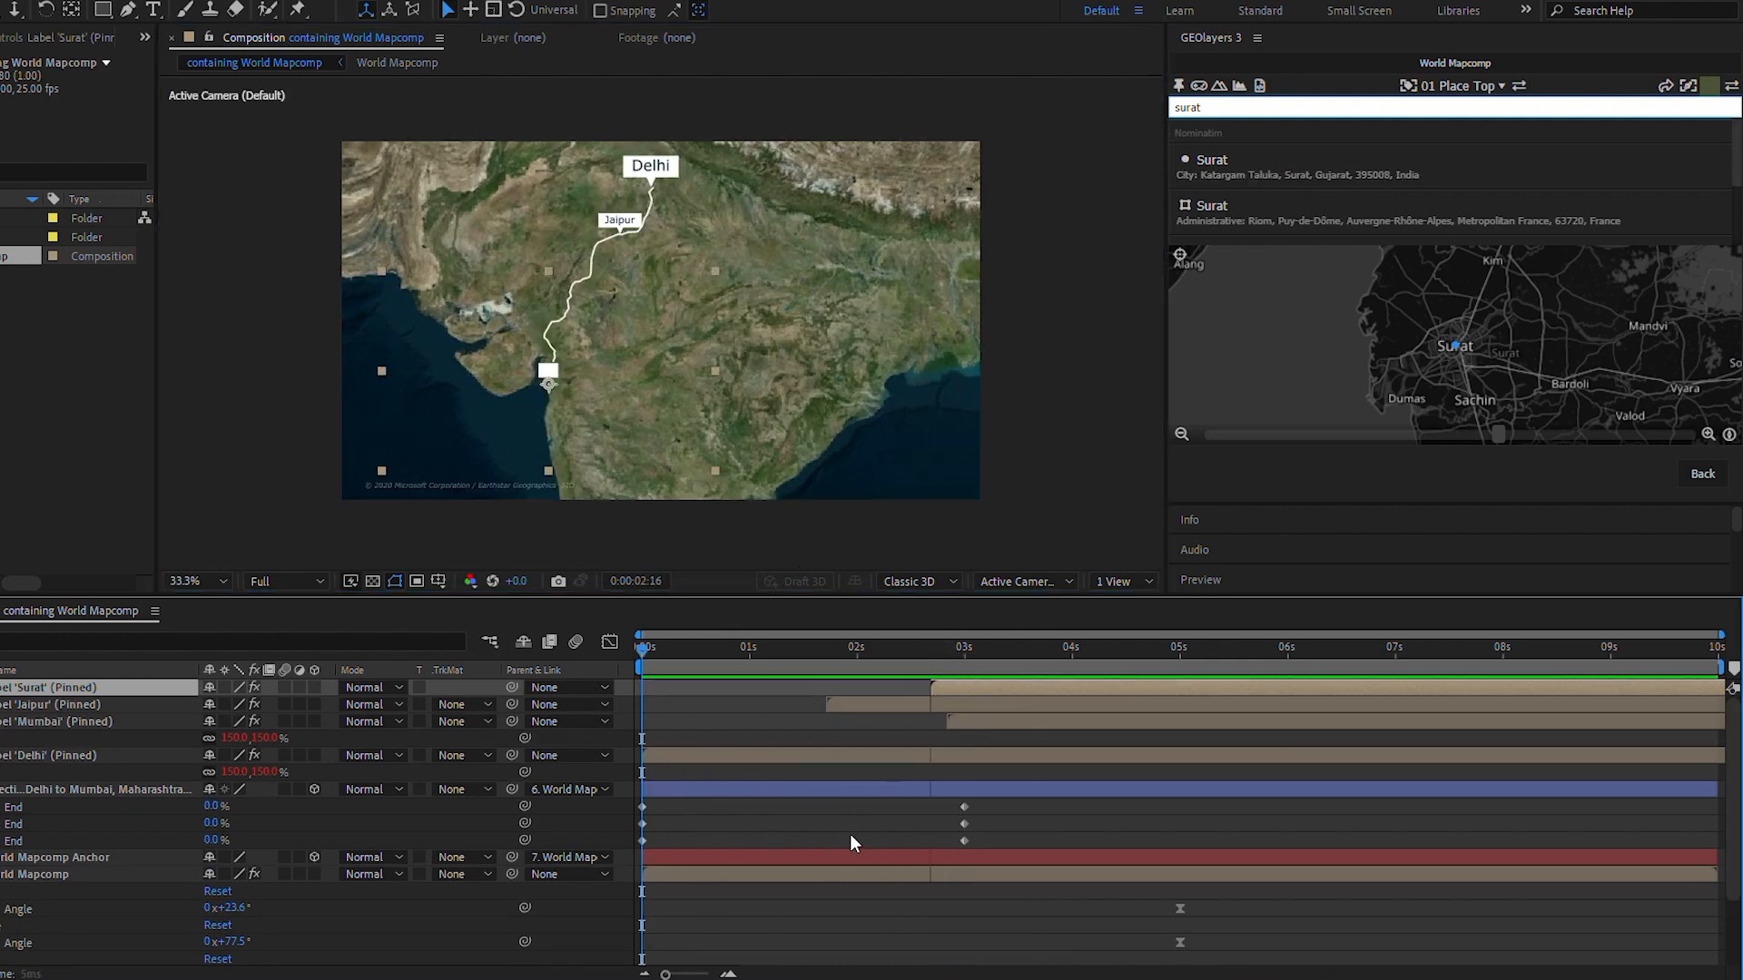
{"action": "key", "text": "space"}
Scale the Surat and Jaipur labels to 150% by reusing the copied scale of the other city labels.
{"action": "left_click", "coordinate": [966, 655]}
{"action": "key", "text": "ctrl+v"}
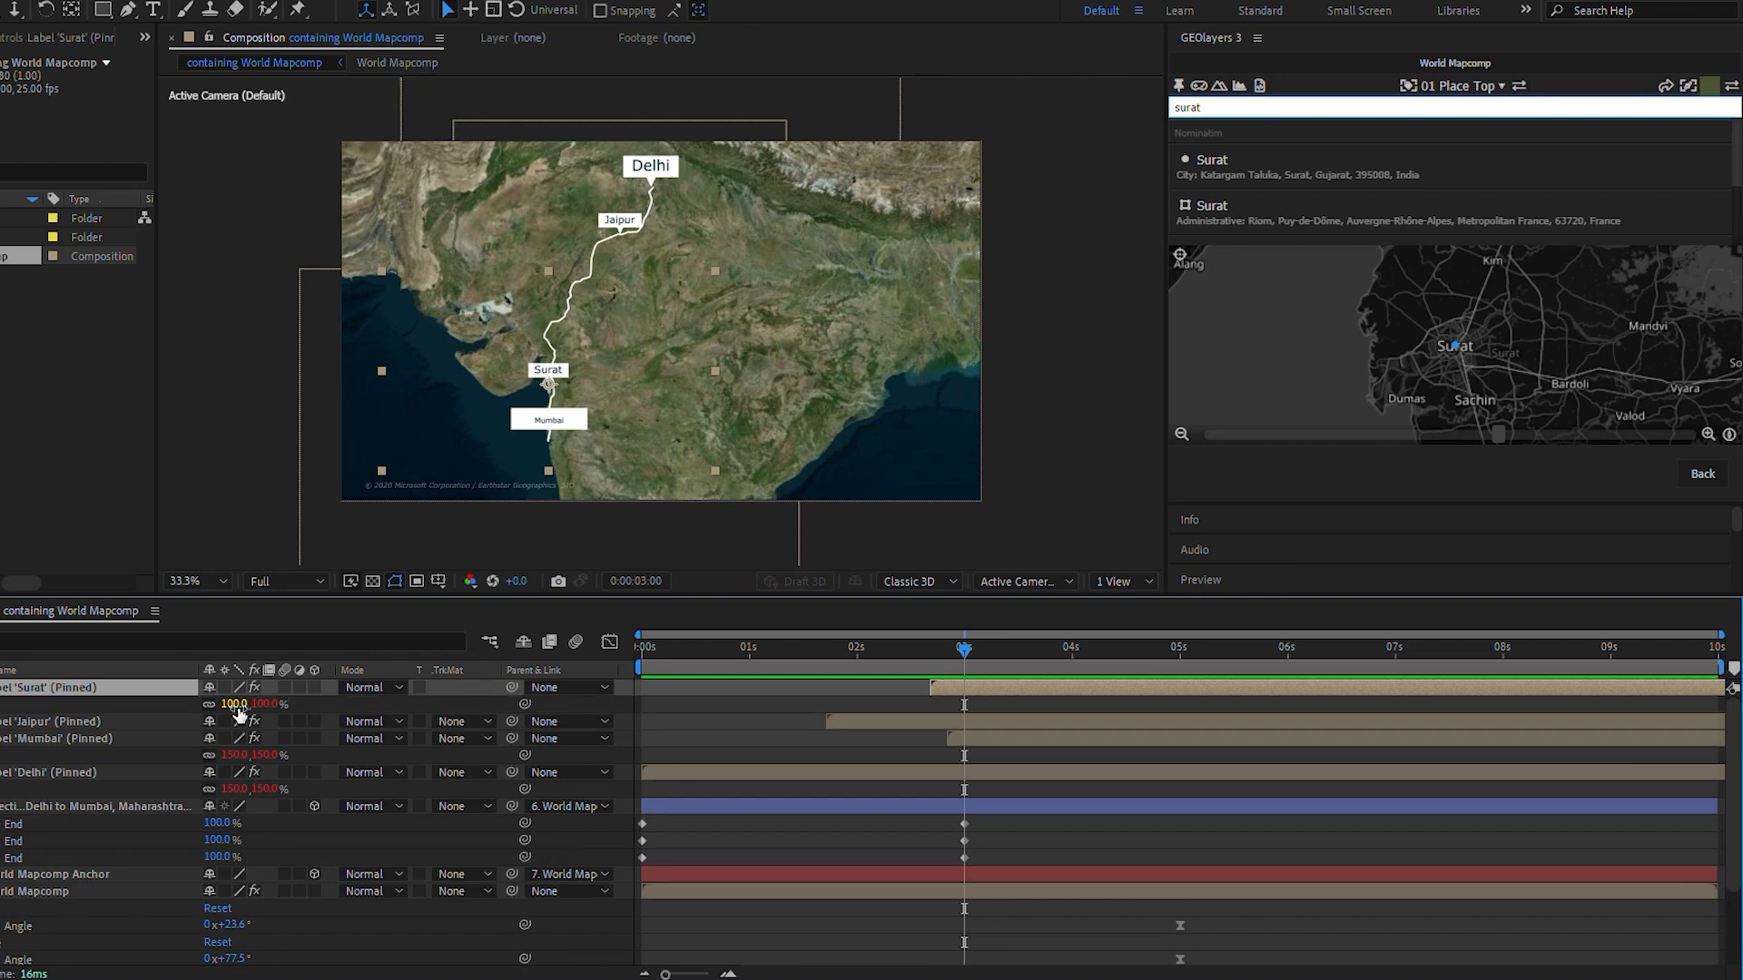
{"action": "left_click", "coordinate": [162, 721]}
{"action": "key", "text": "ctrl+v"}
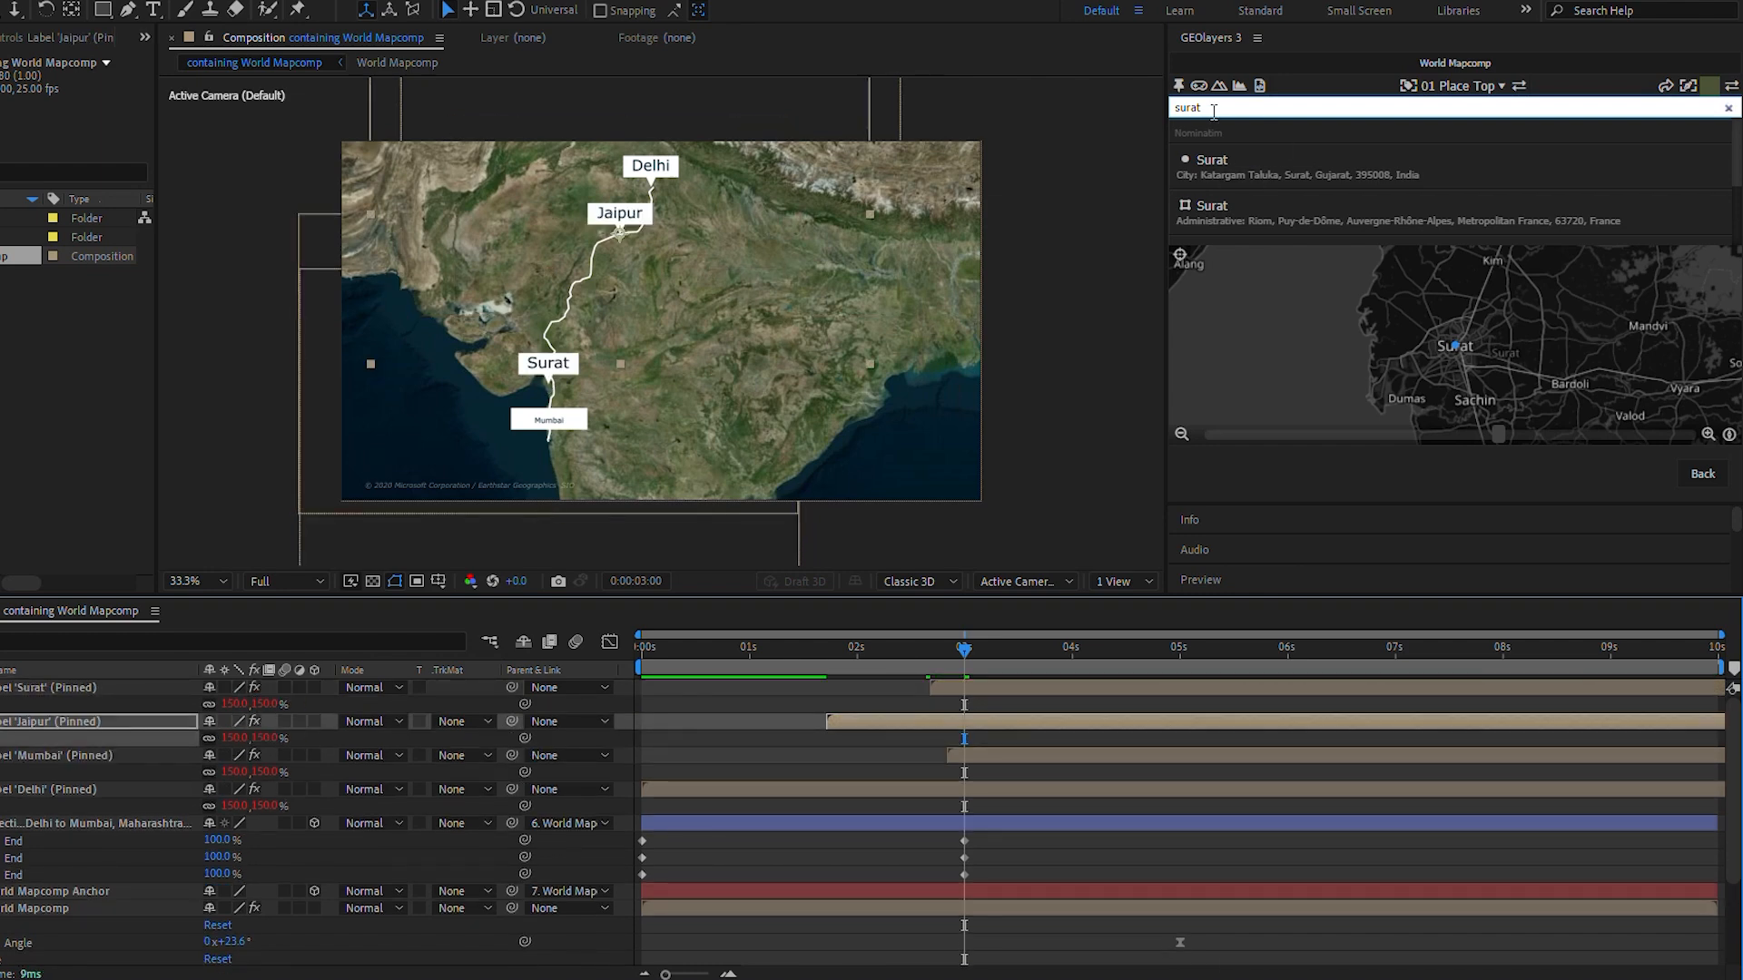
Set the World Mapcomp's tilt angle to 33° at the 5-second mark.
{"action": "scroll", "coordinate": [973, 845], "scroll_direction": "down", "scroll_amount": 3}
{"action": "left_click_drag", "start_coordinate": [913, 661], "coordinate": [1179, 661]}
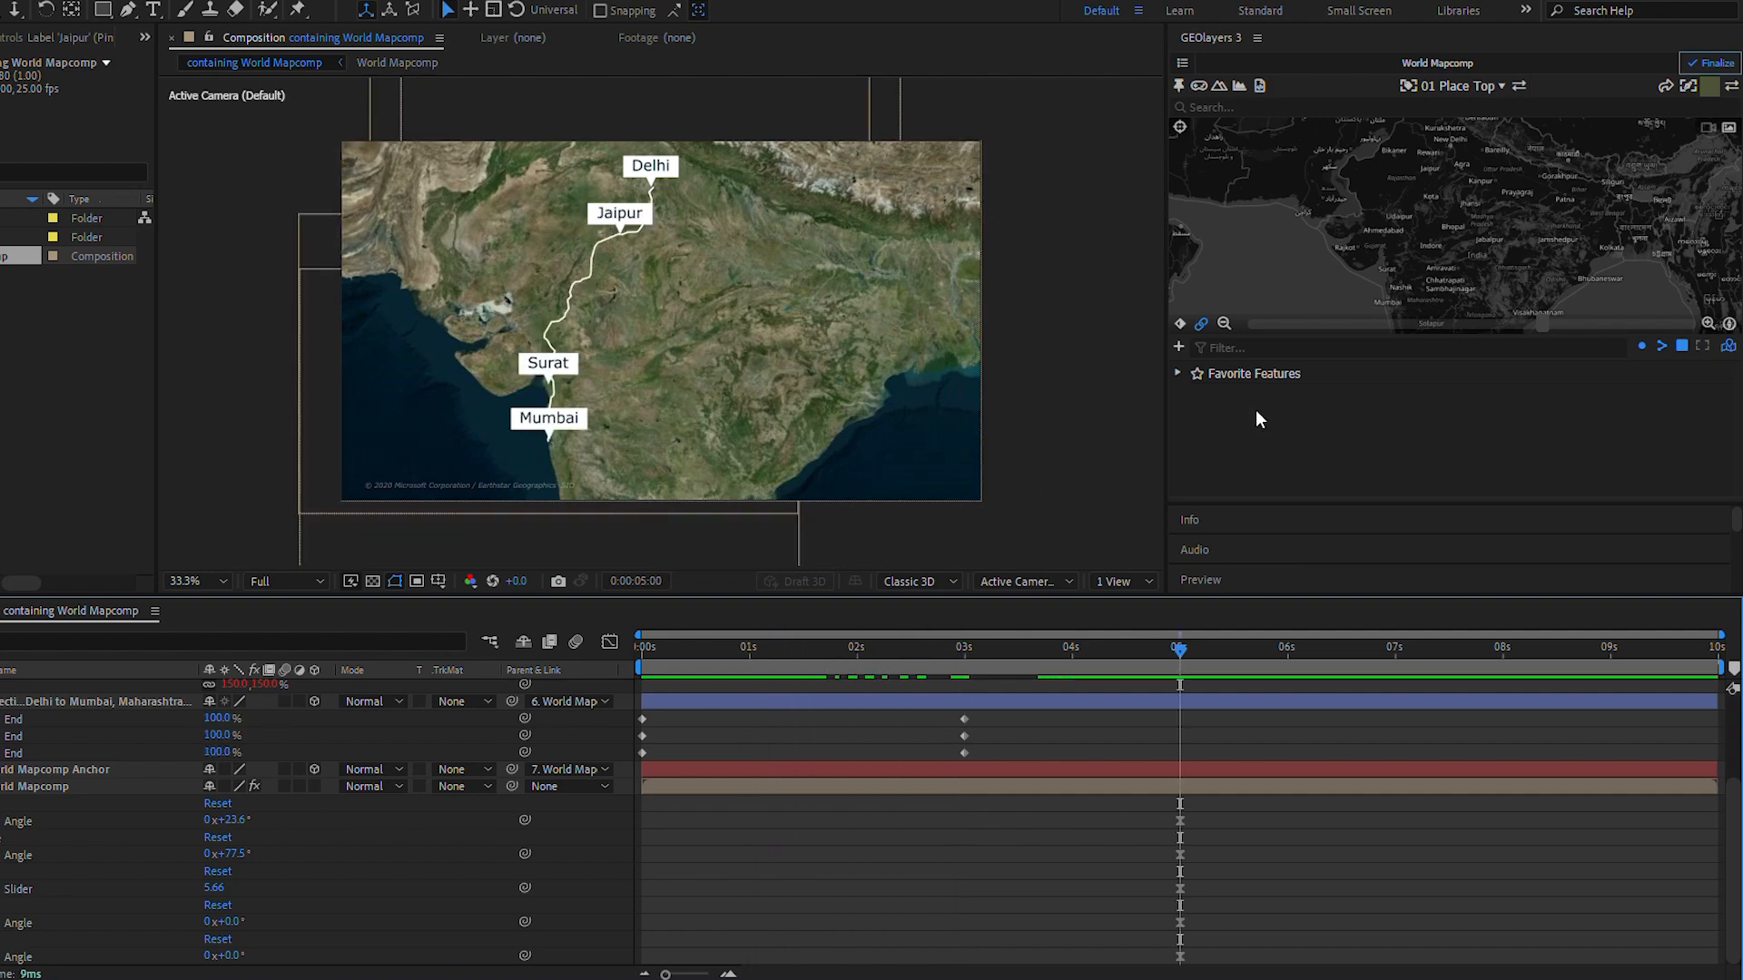
{"action": "left_click_drag", "start_coordinate": [234, 956], "coordinate": [265, 953]}
Set the World Mapcomp's rotation angle to -13° at the start of the composition and preview the map animation.
{"action": "left_click_drag", "start_coordinate": [699, 652], "coordinate": [581, 668]}
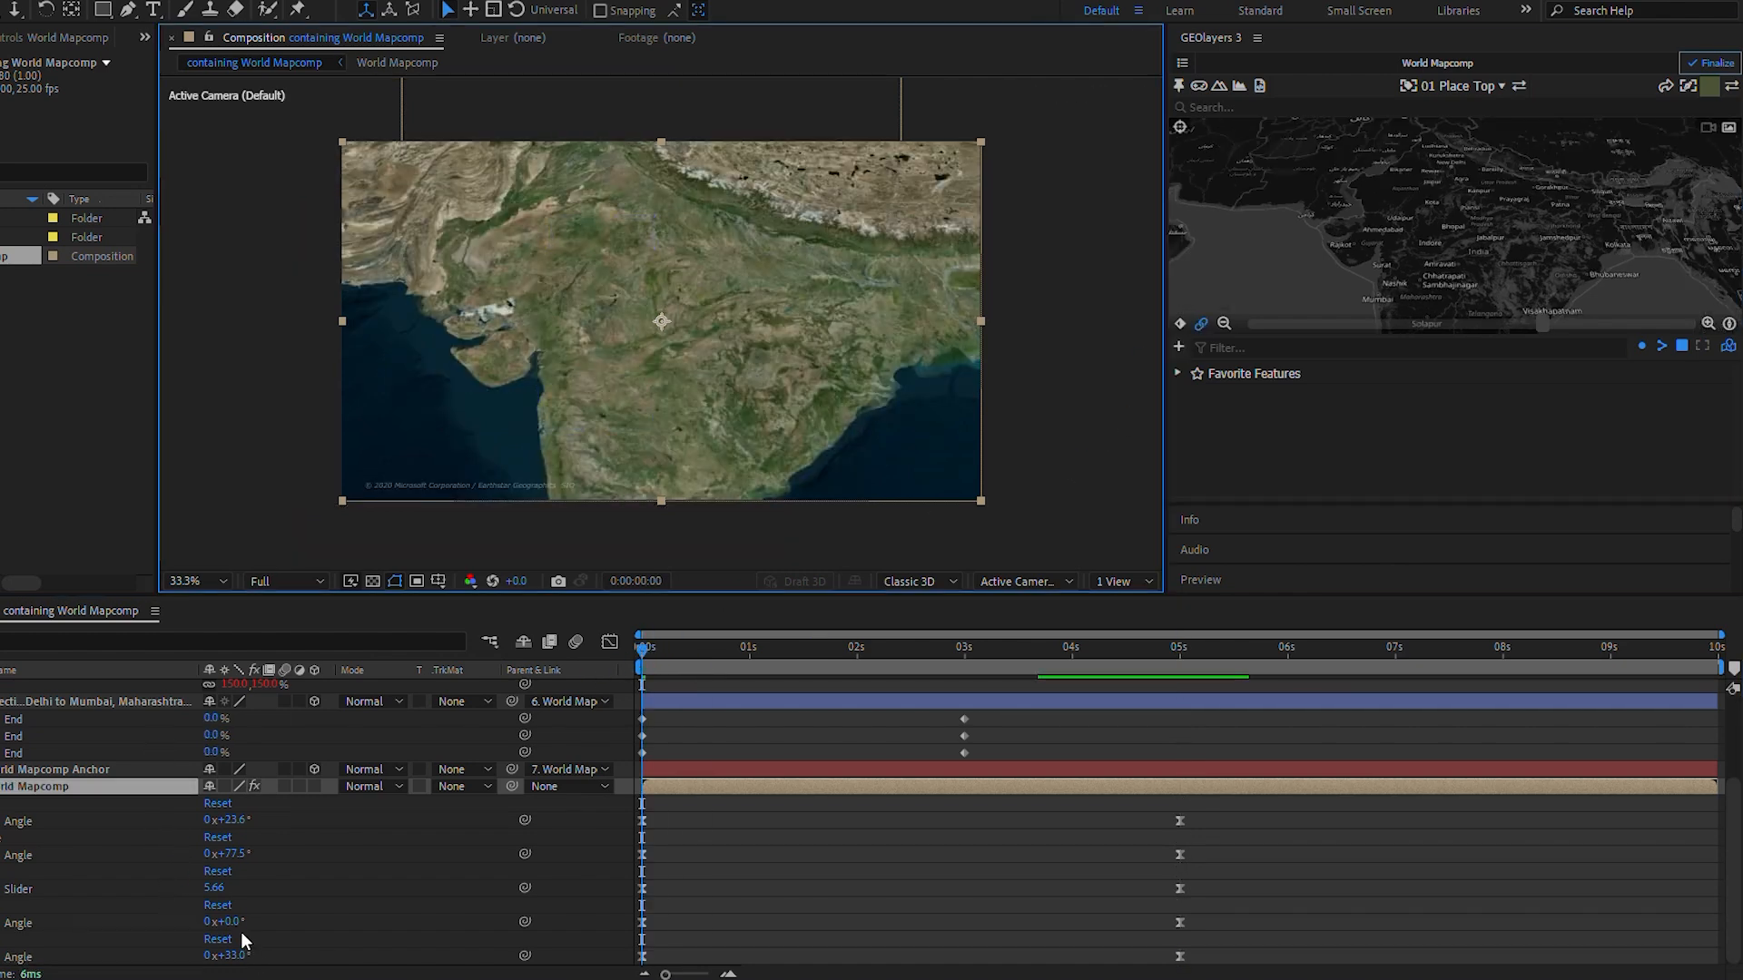
{"action": "left_click_drag", "start_coordinate": [228, 922], "coordinate": [220, 928]}
{"action": "key", "text": "space"}
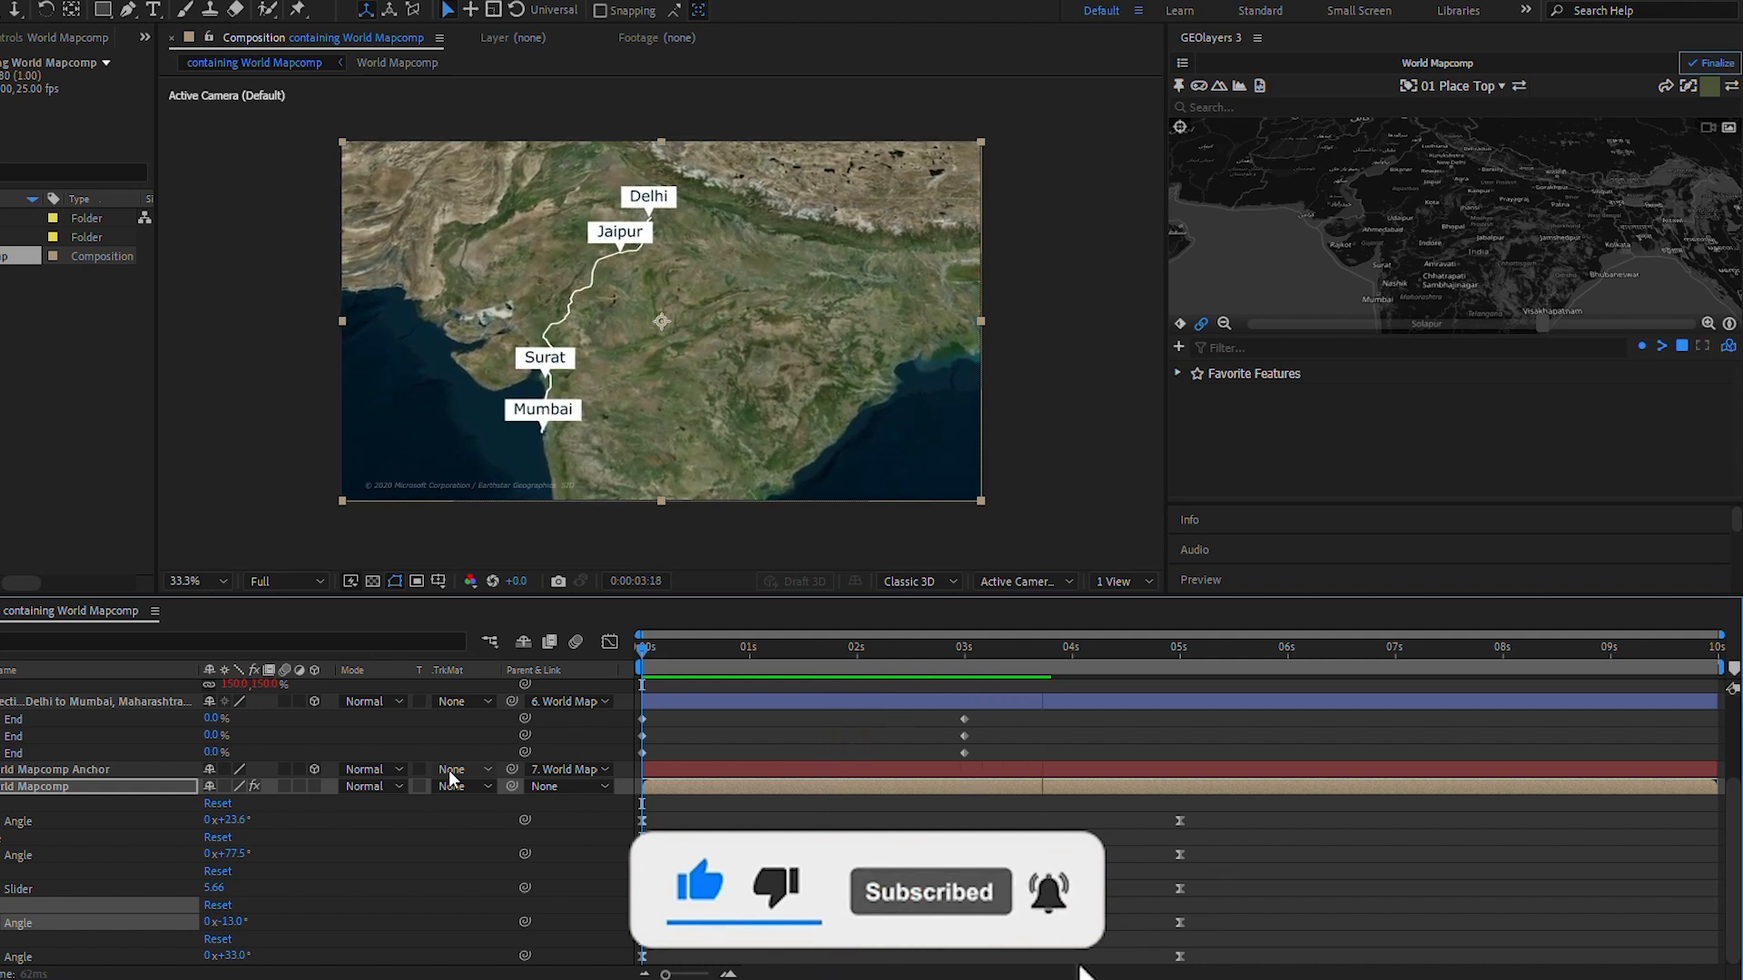
{"action": "key", "text": "space"}
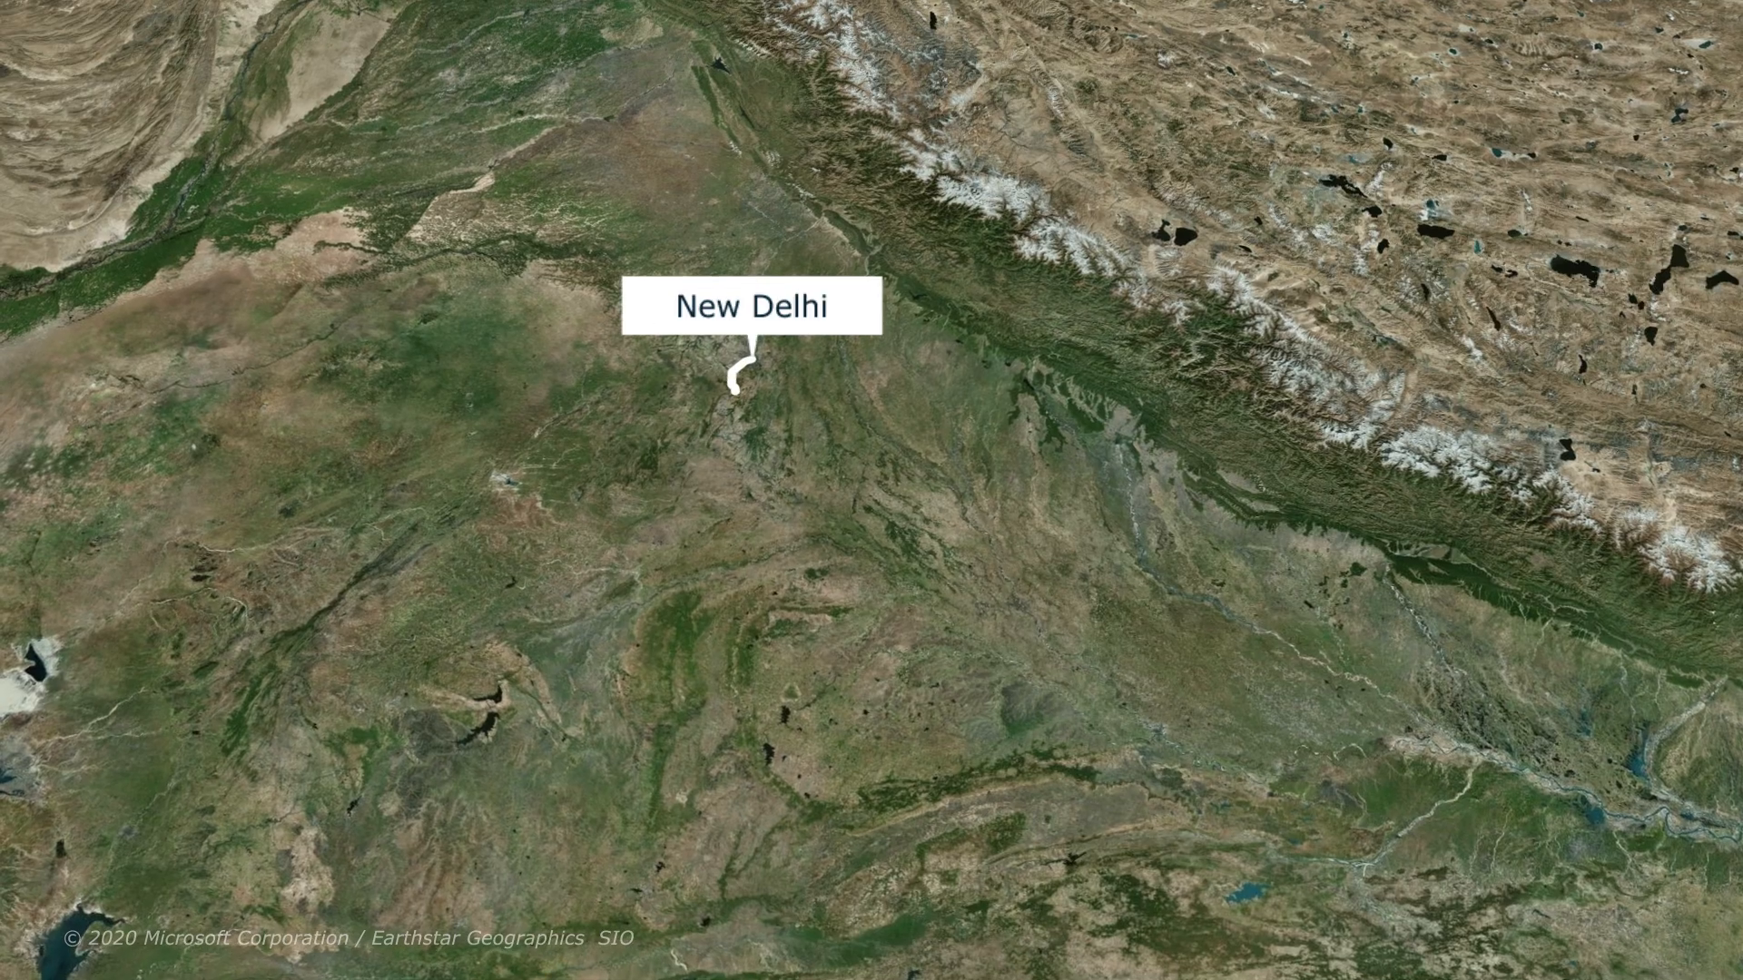